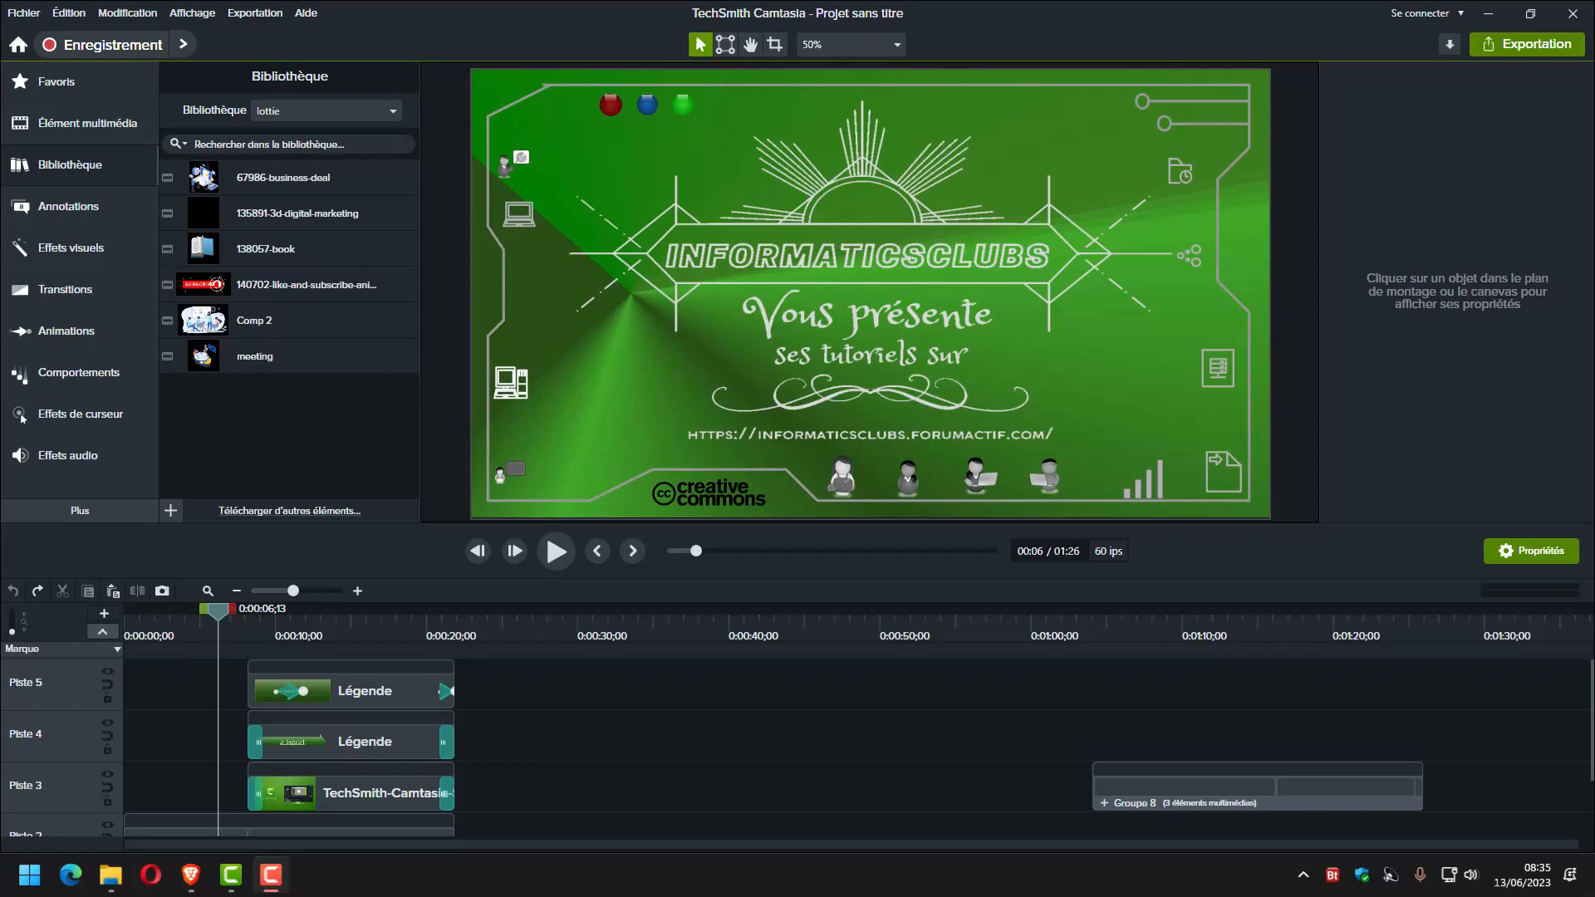
Place the meeting animation from the lottie library on Piste 3 at about 29 seconds.
left_click(228, 351)
left_click_drag(226, 350, 566, 765)
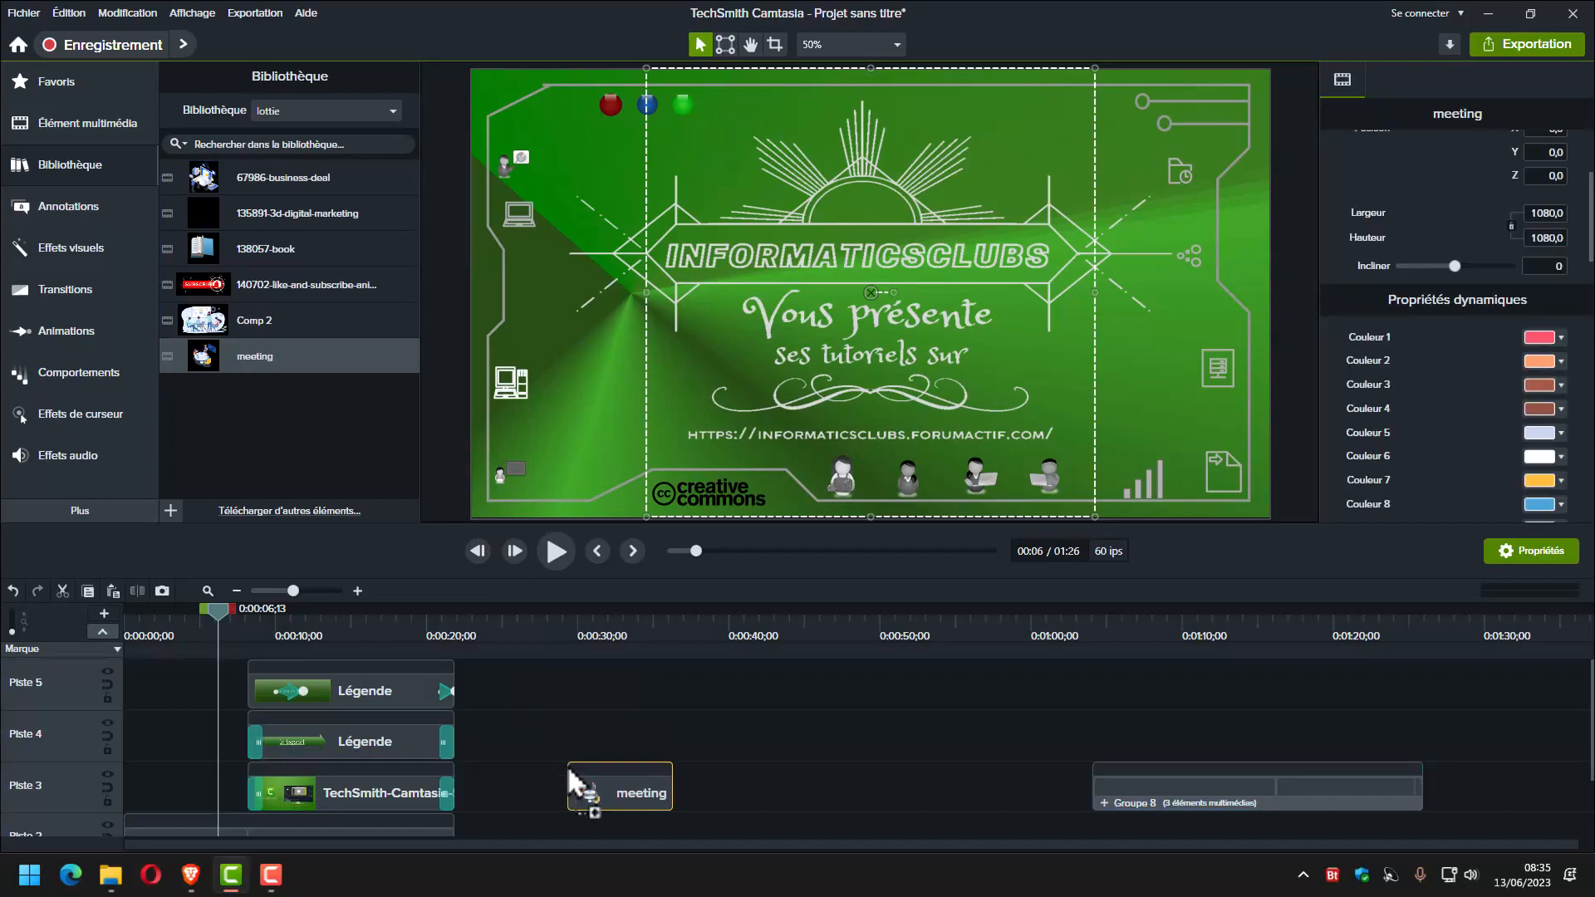
Play back the meeting animation from its start, and delete its clip from Piste 3.
left_click(563, 636)
left_click(565, 635)
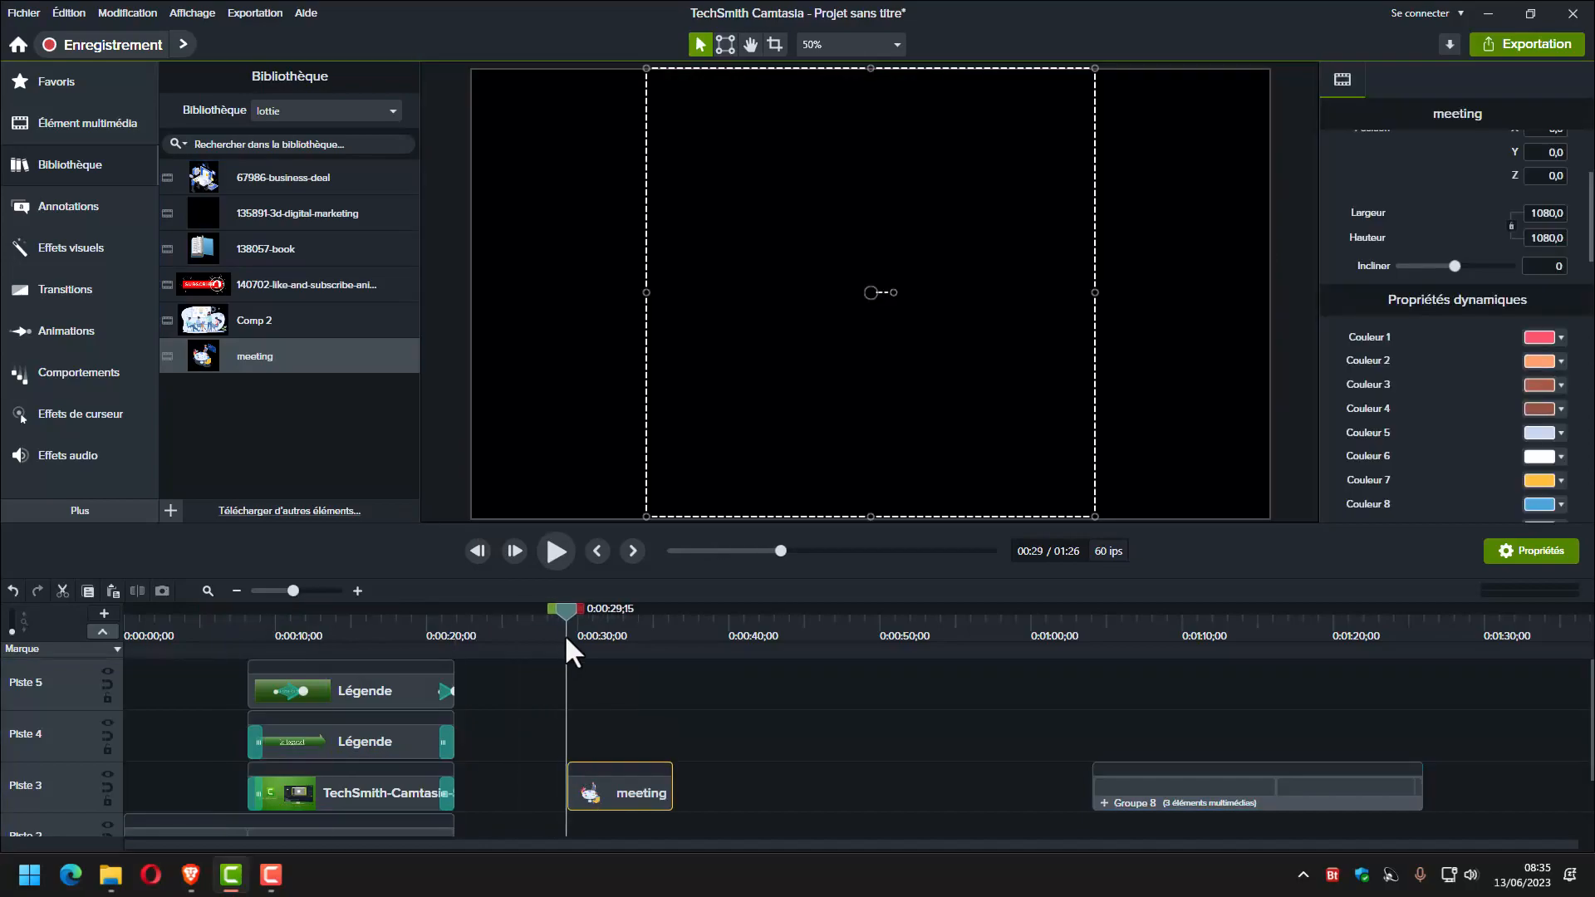
left_click(557, 549)
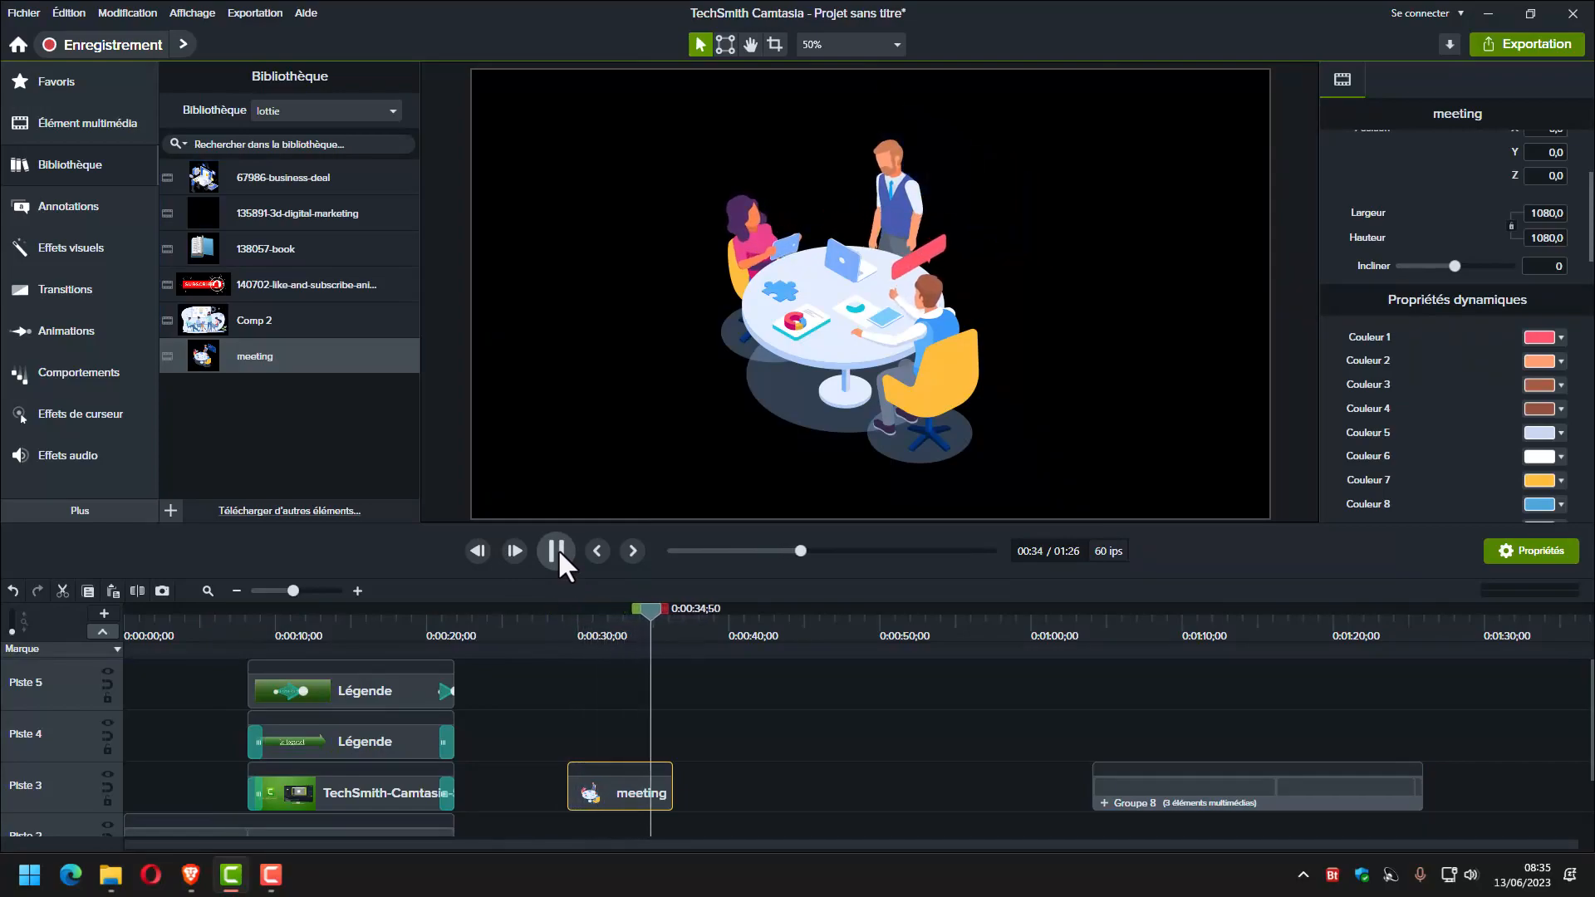
left_click(556, 549)
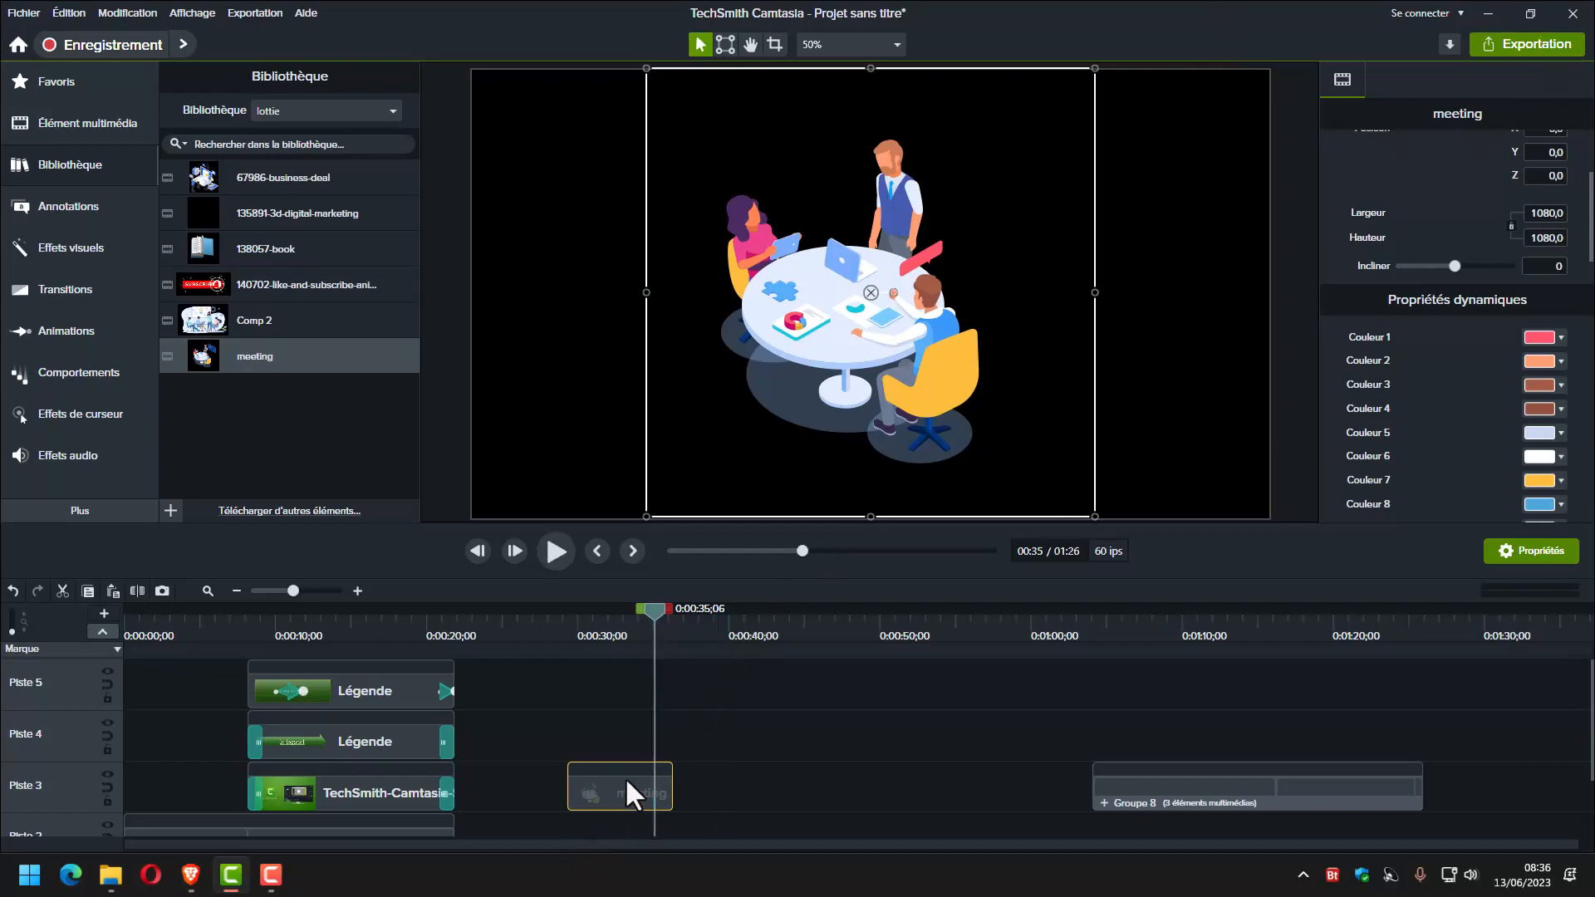
key("Delete")
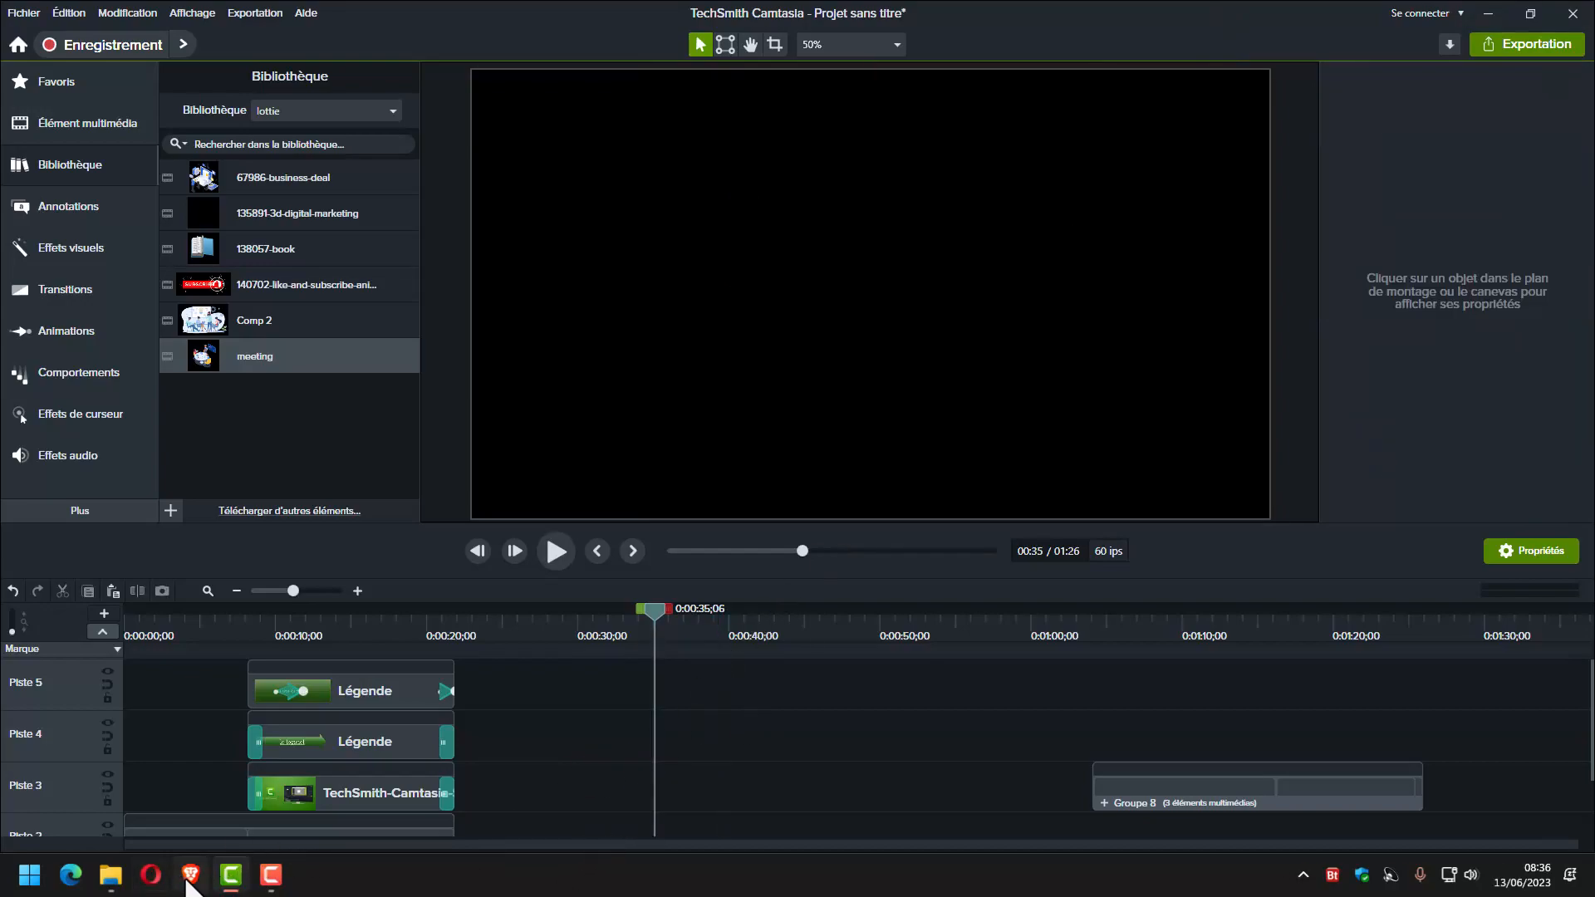
Switch to the LottieFiles site in the Brave browser and open its Free Animations collection.
mouse_move(190, 882)
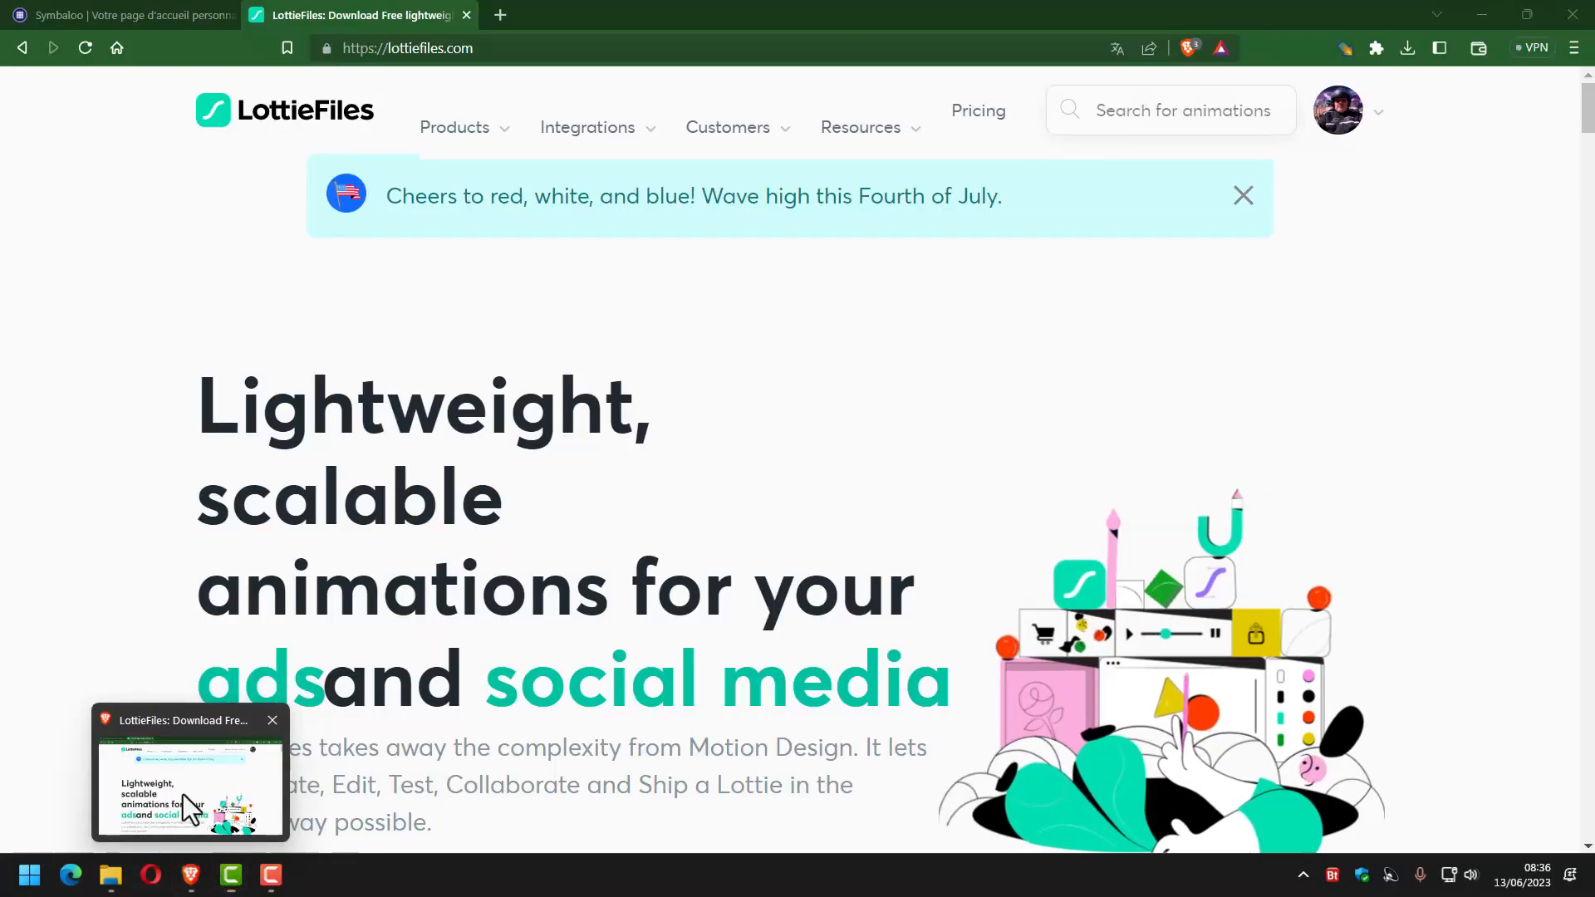
left_click(183, 794)
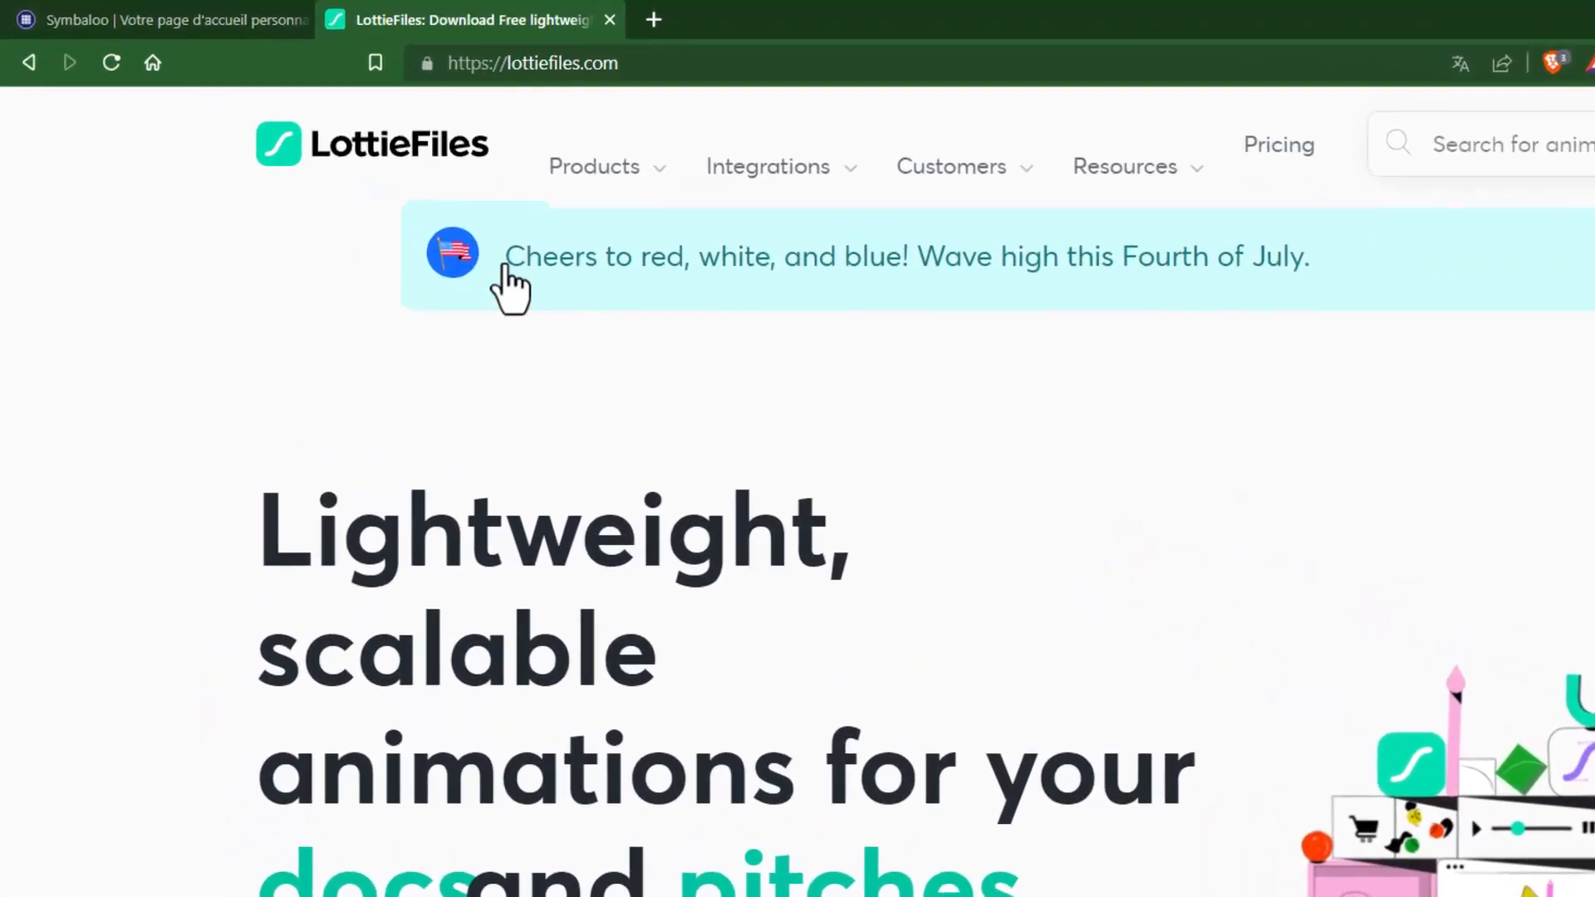
mouse_move(606, 169)
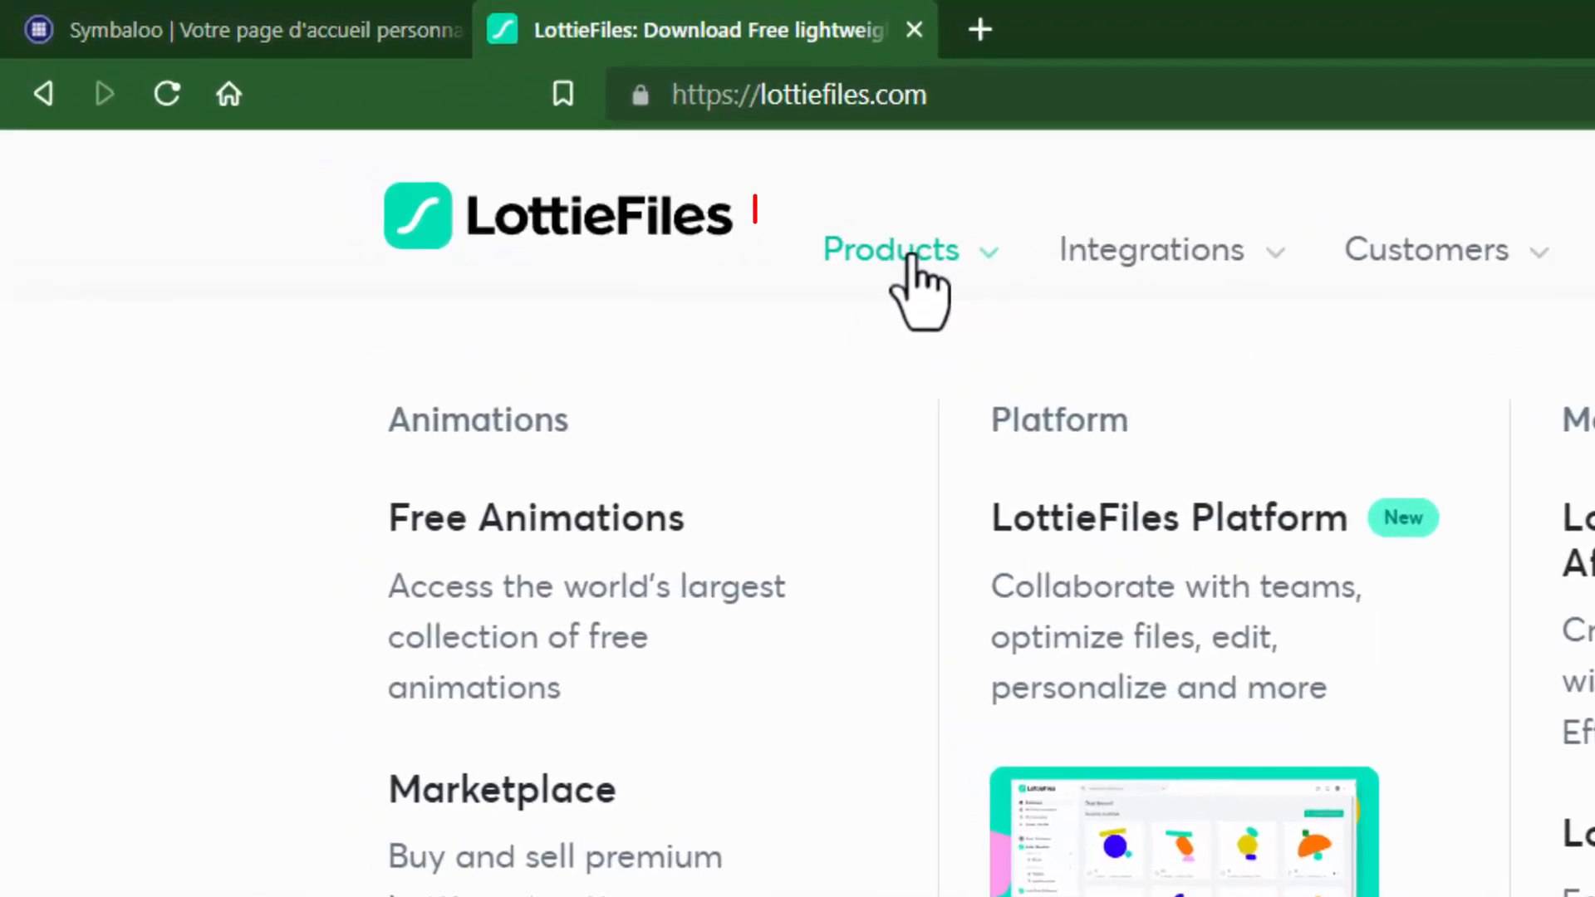
left_click(467, 588)
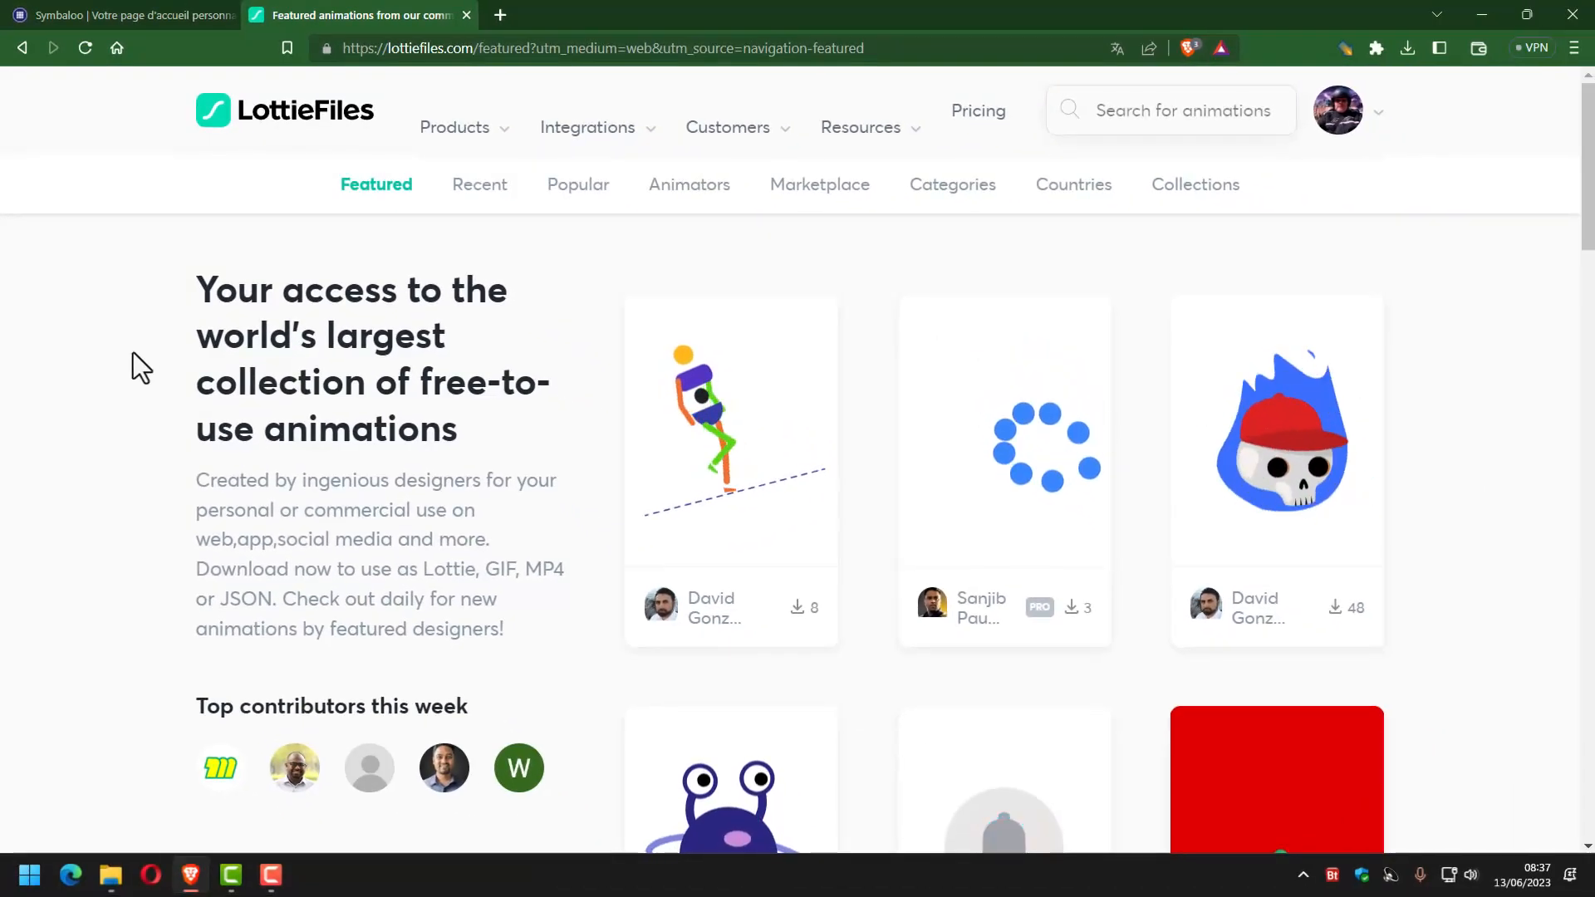
scroll(772, 449, "down", 10)
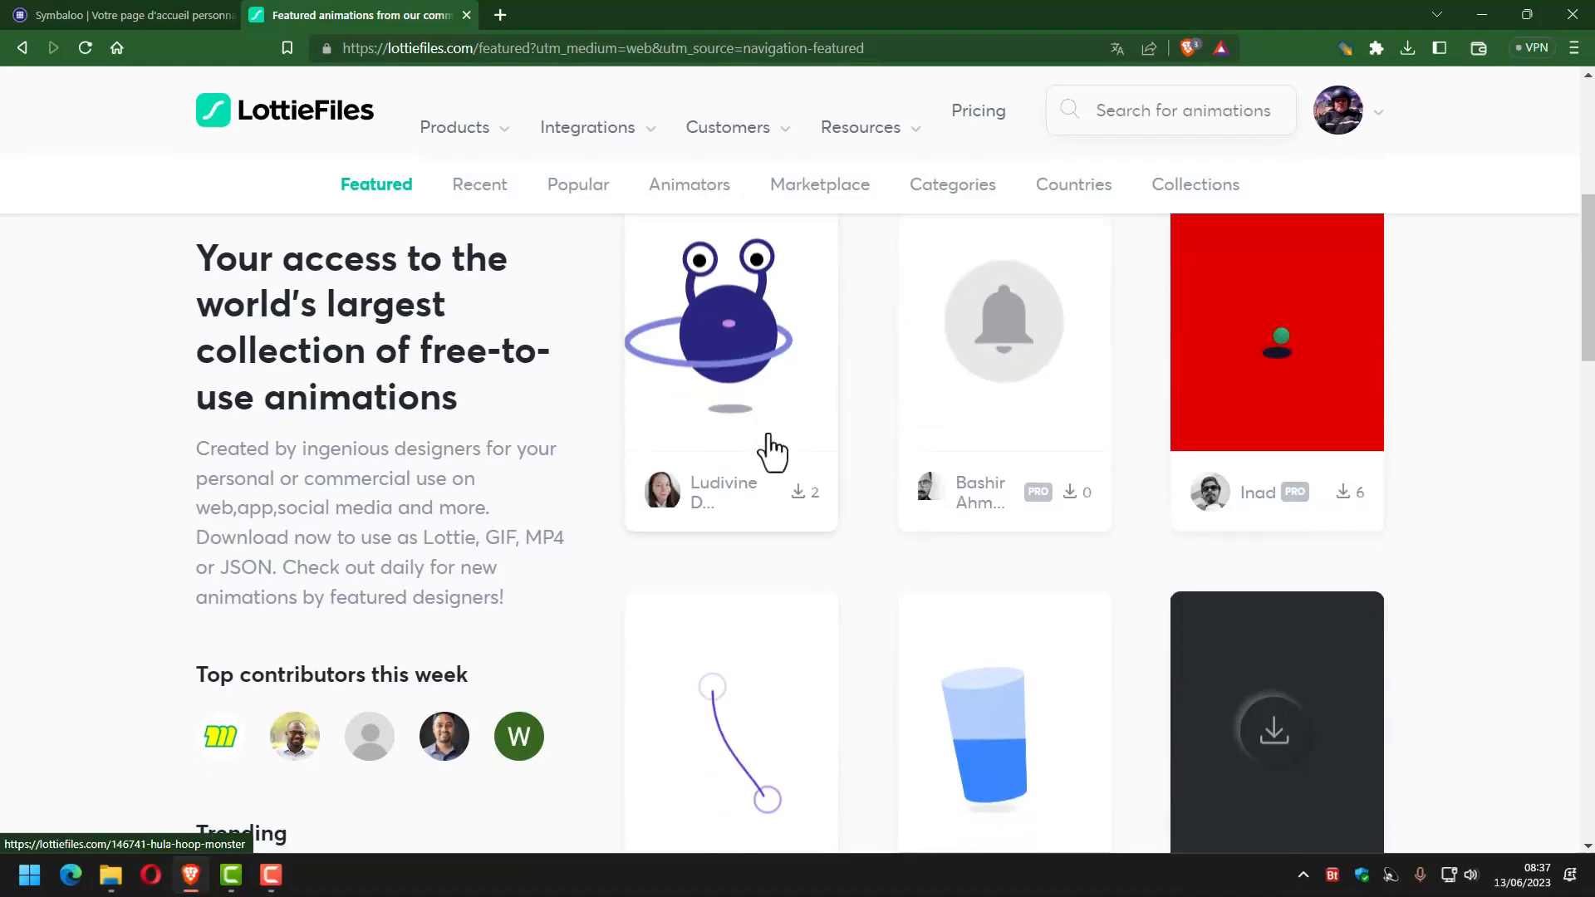
scroll(745, 622, "up", 10)
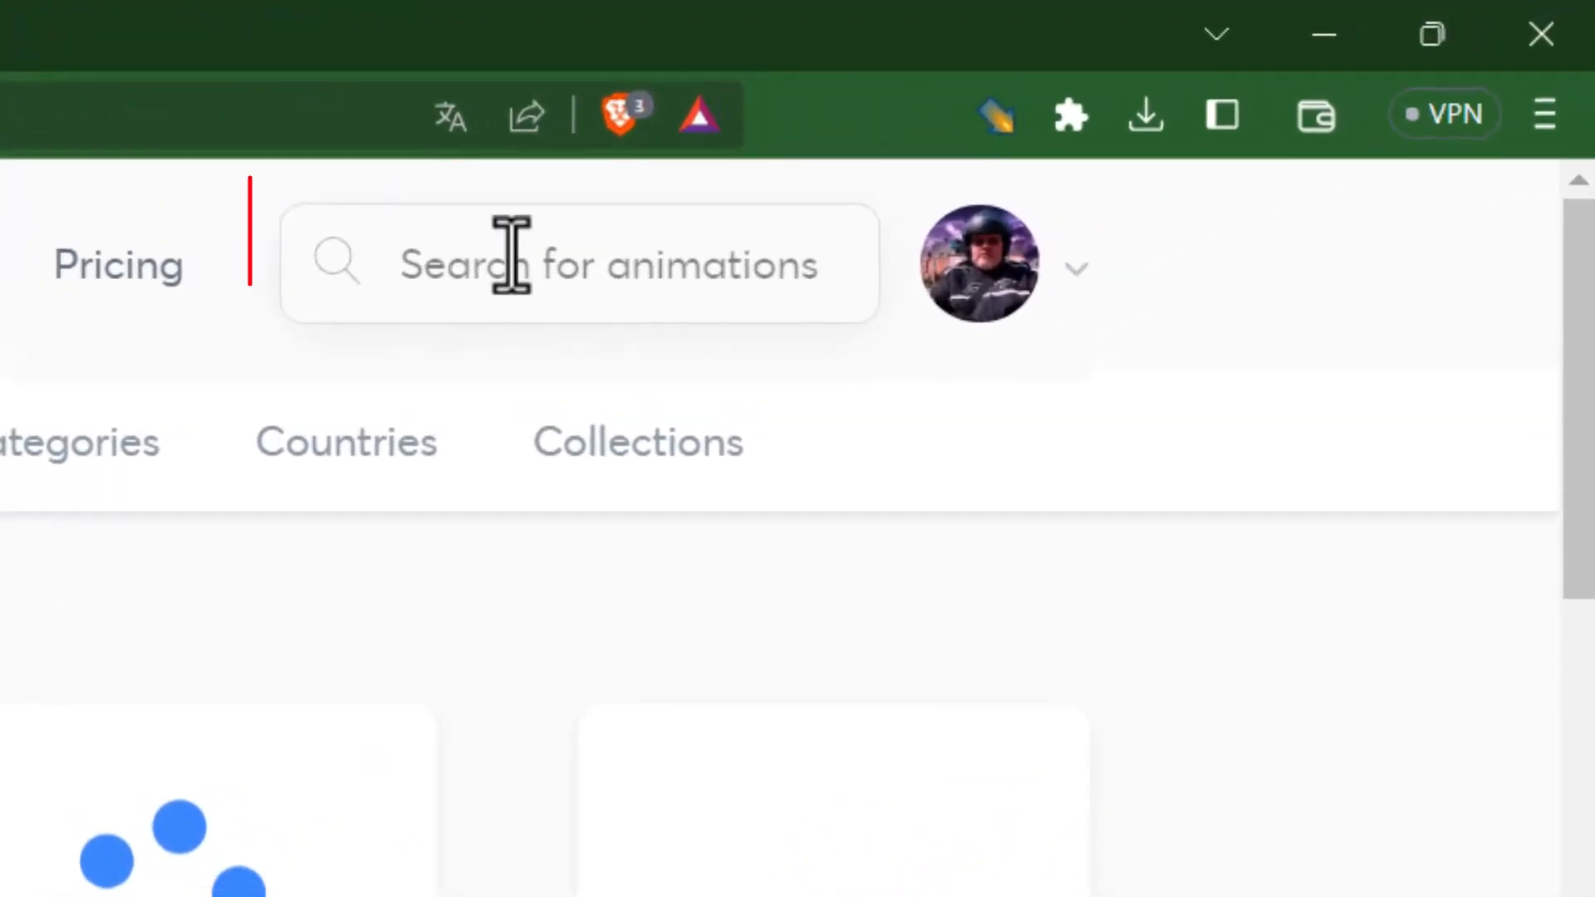
Search LottieFiles for "computer" animations.
left_click(511, 254)
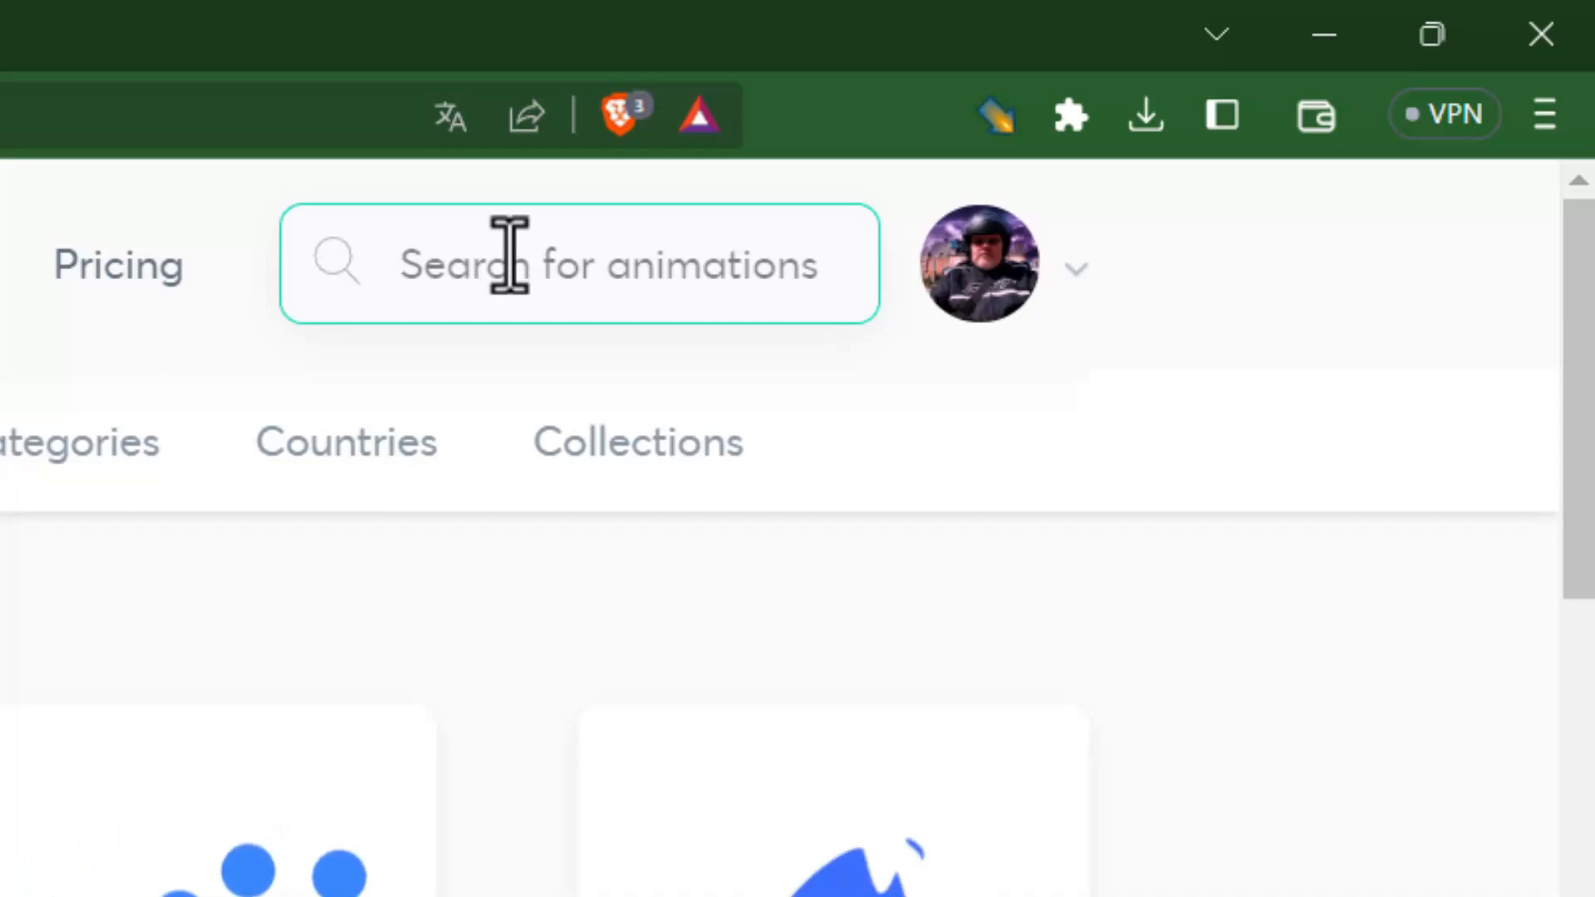
type("co")
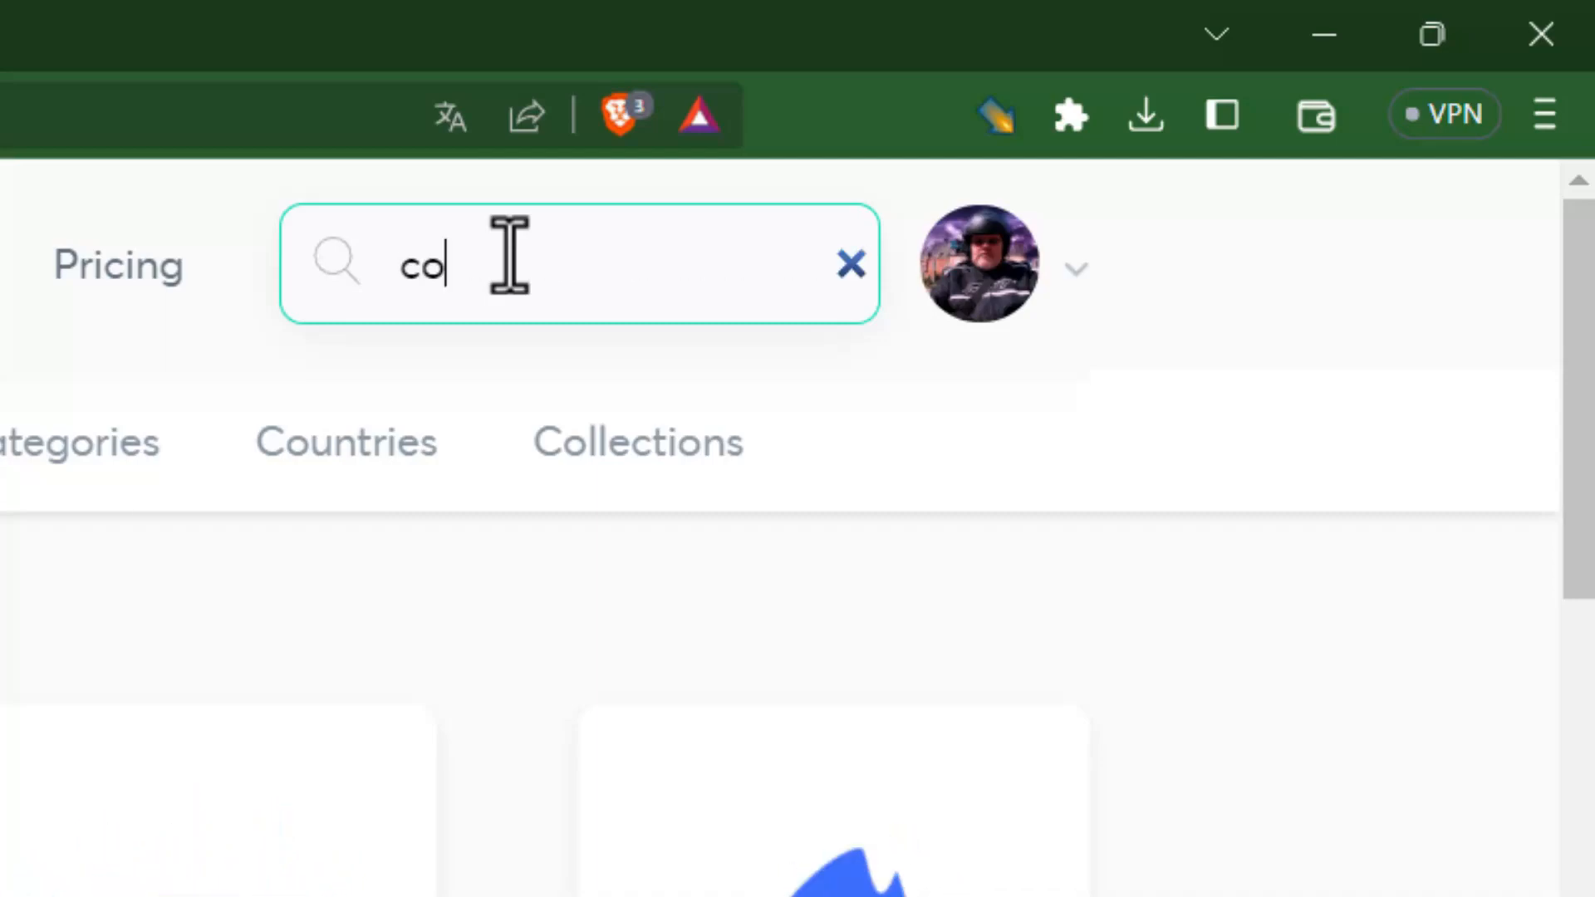
type("mput")
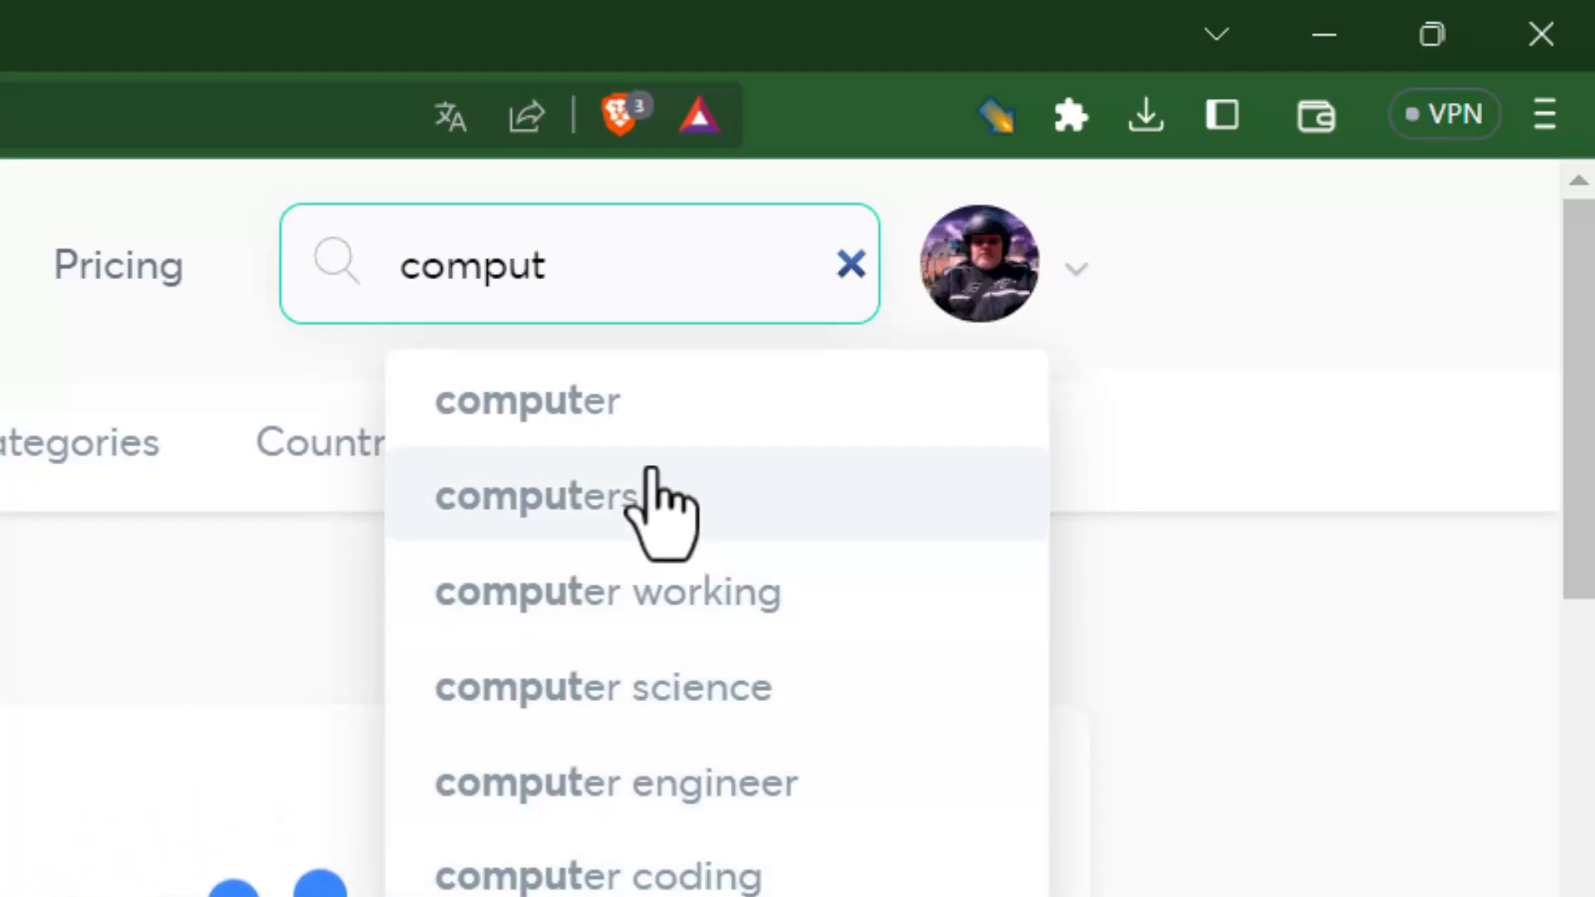
left_click(546, 400)
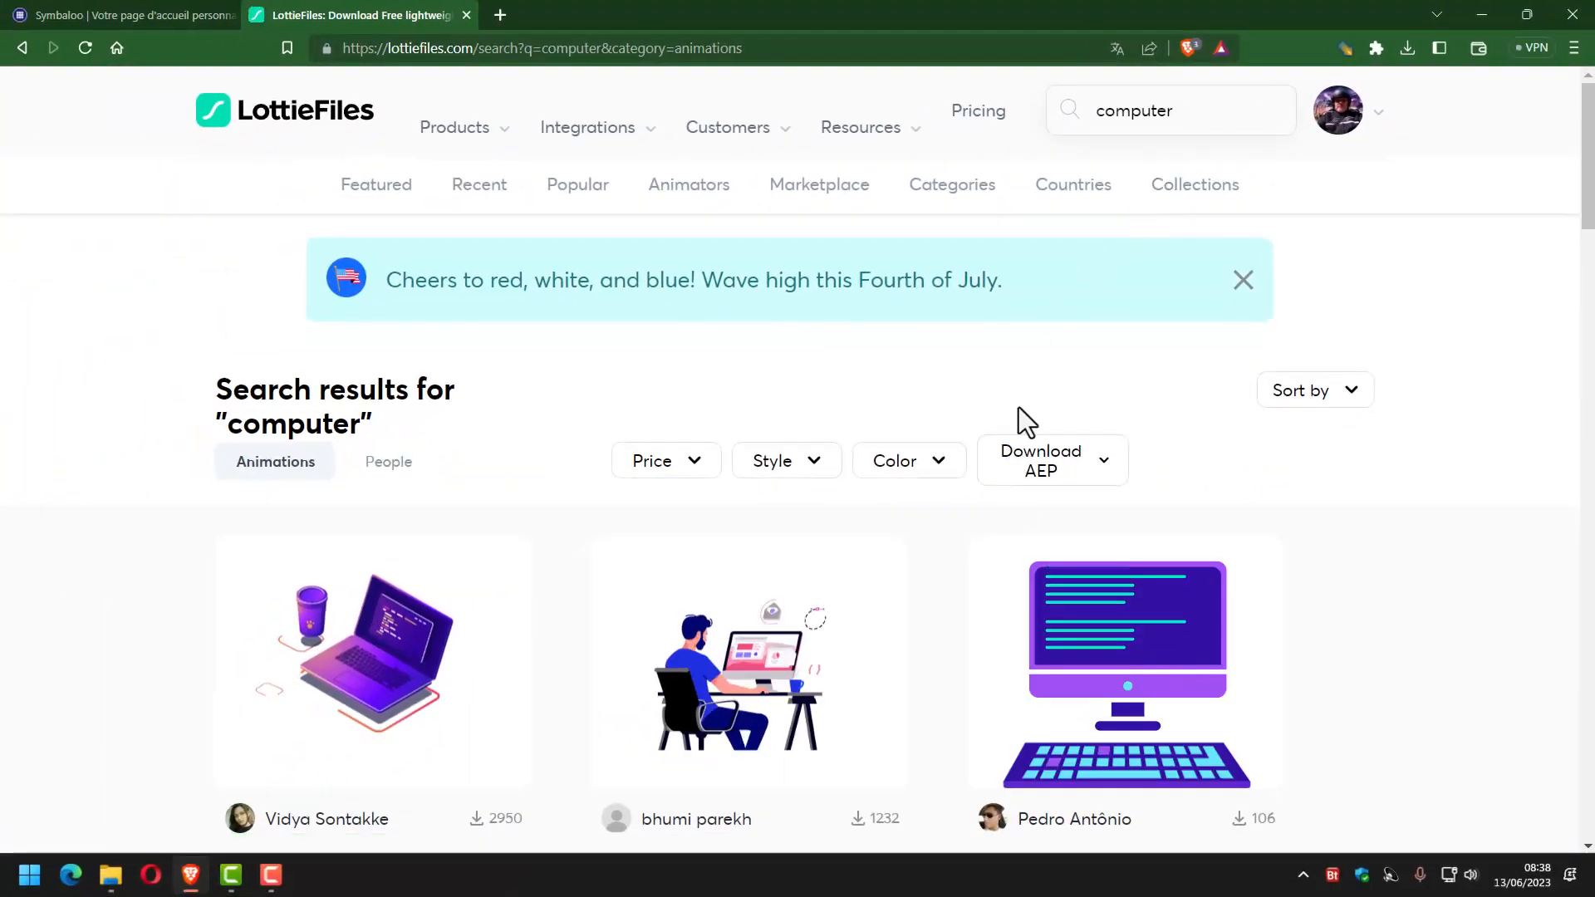
Look through the first page of computer animation results down to the page navigation.
scroll(1019, 413, "down", 4)
scroll(1018, 406, "down", 13)
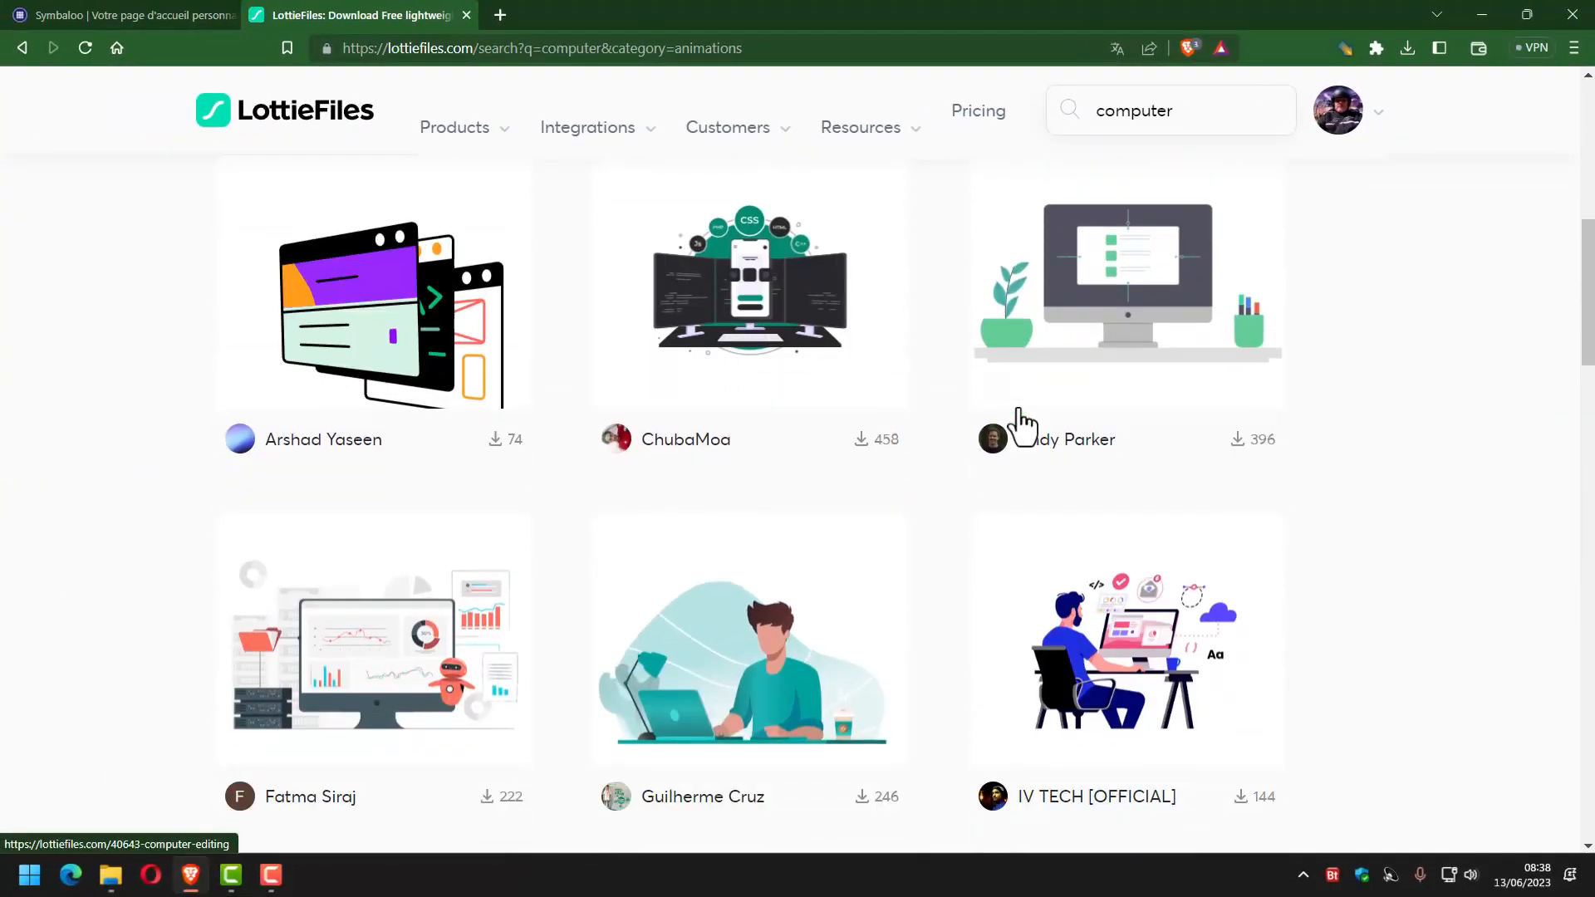
scroll(1022, 424, "down", 3)
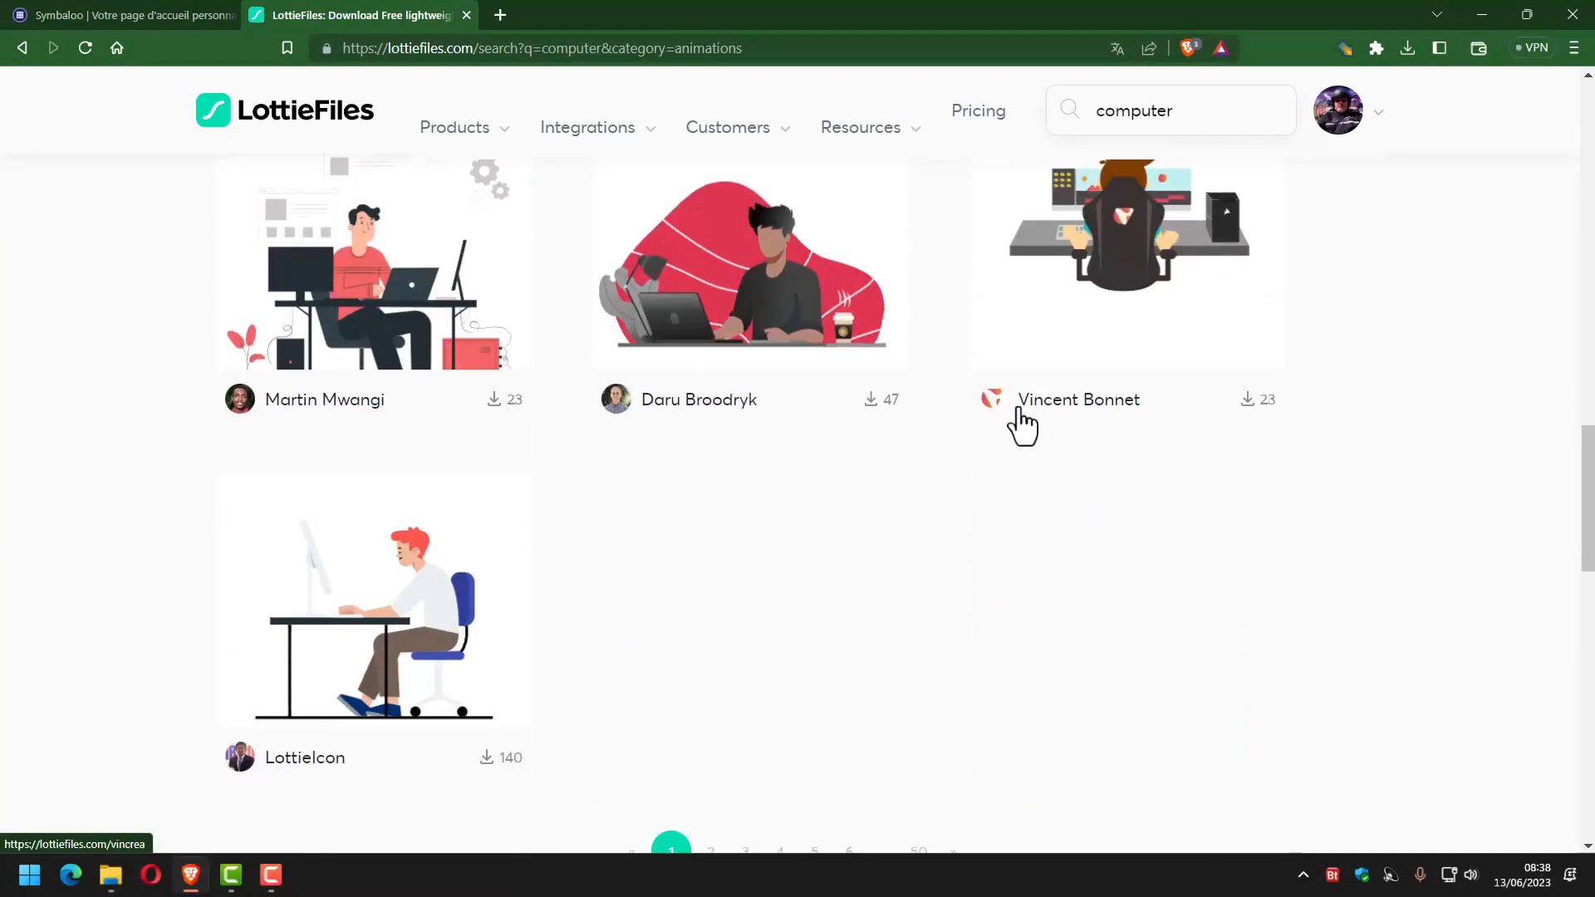
scroll(1022, 424, "down", 3)
scroll(655, 377, "down", 2)
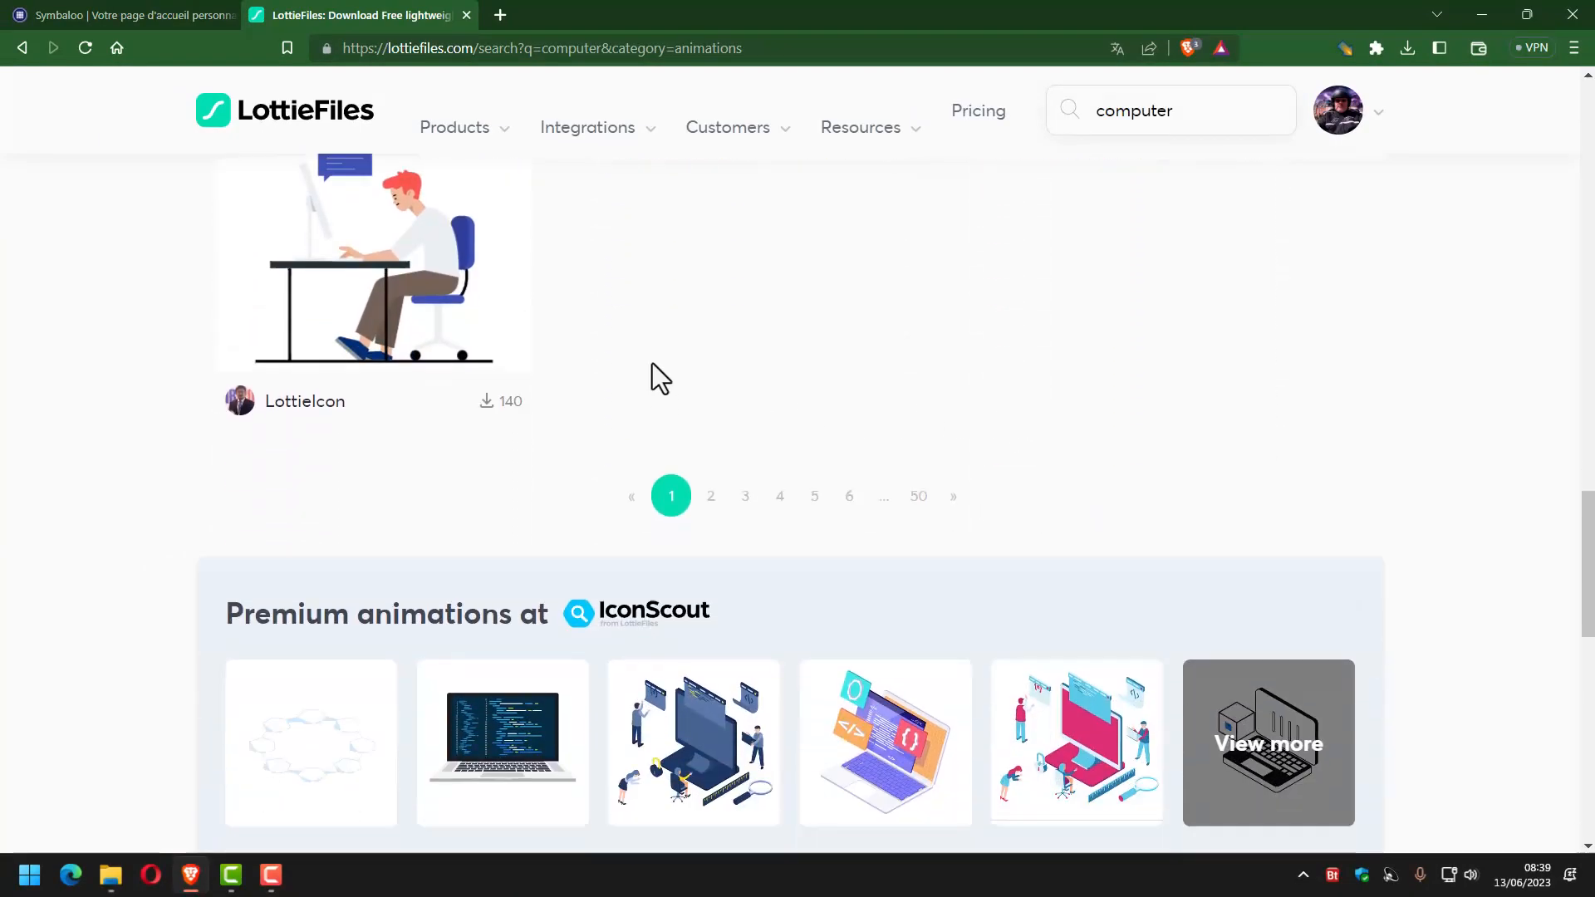
scroll(724, 343, "up", 2)
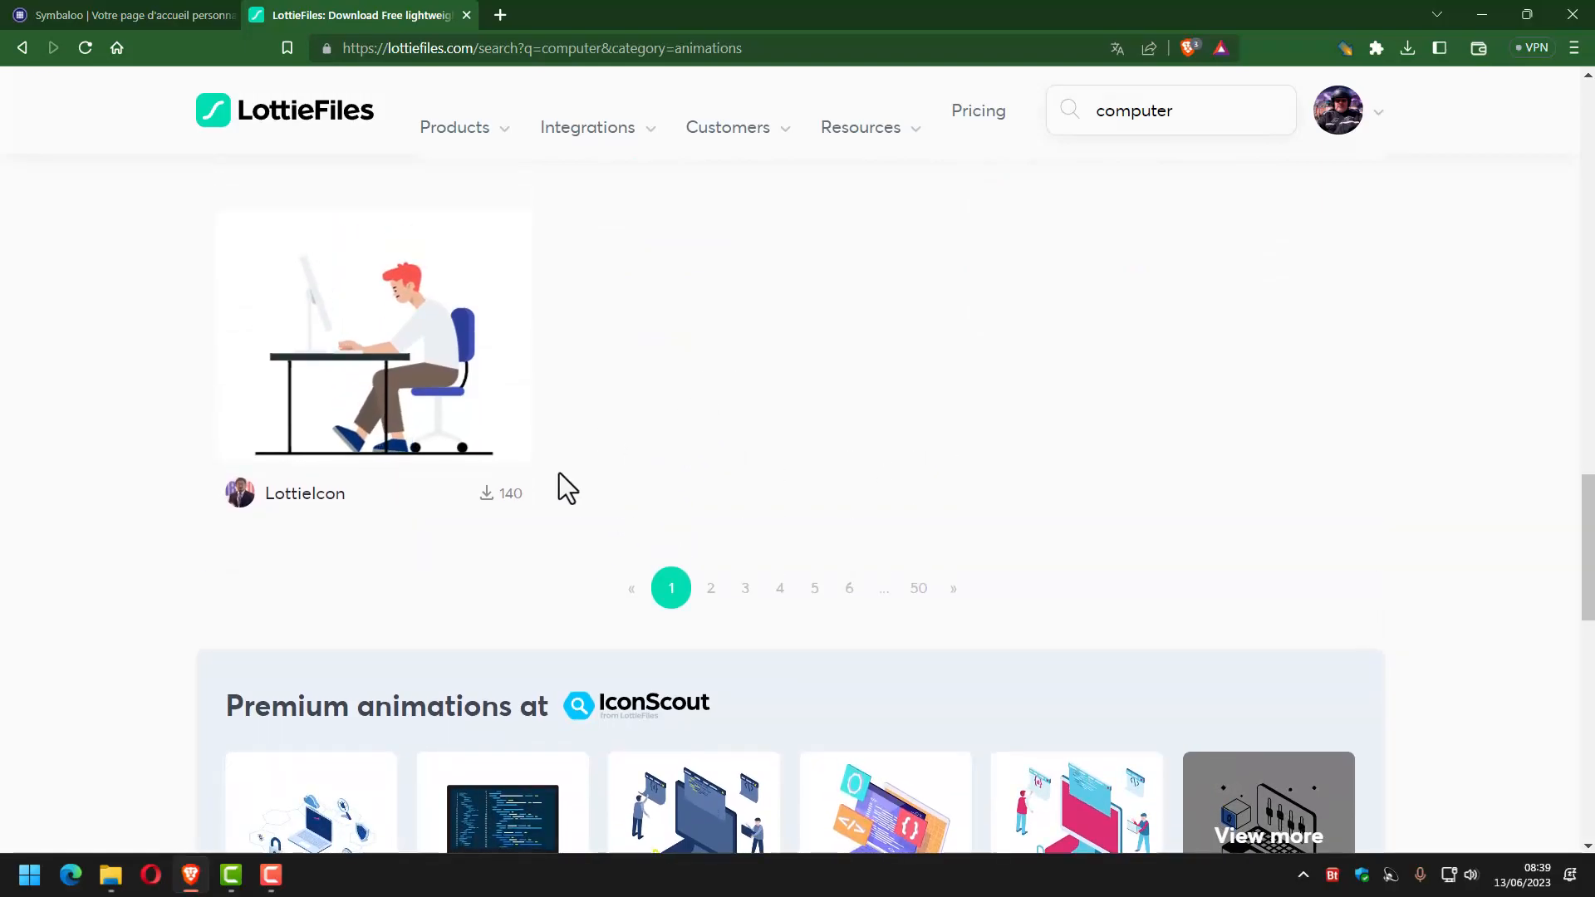
scroll(549, 389, "up", 5)
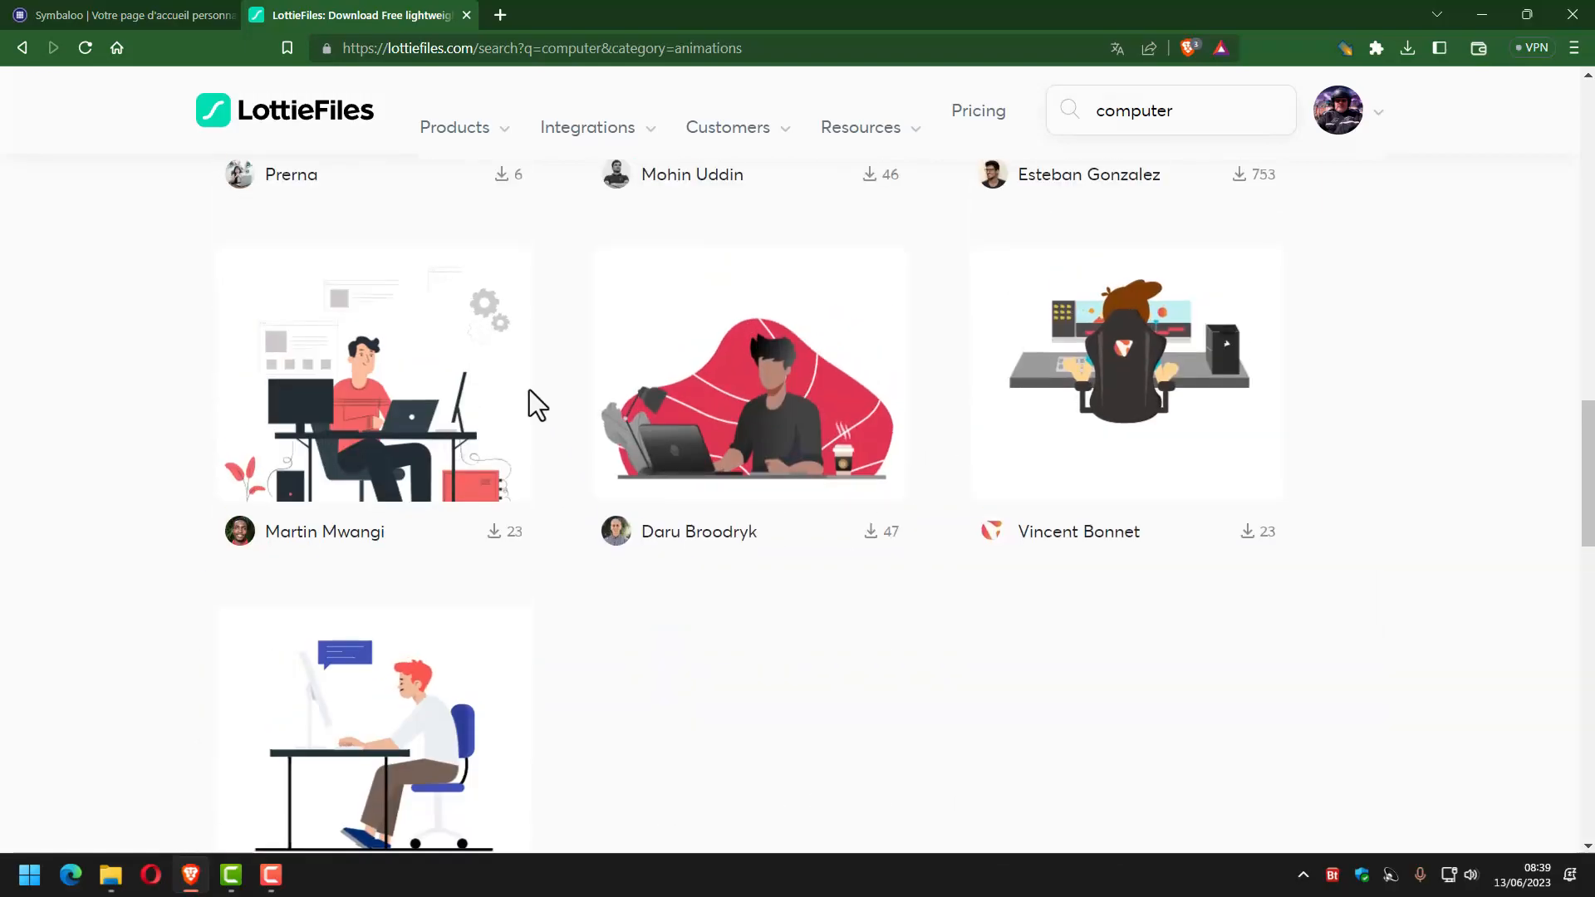
scroll(835, 404, "down", 2)
scroll(837, 413, "down", 5)
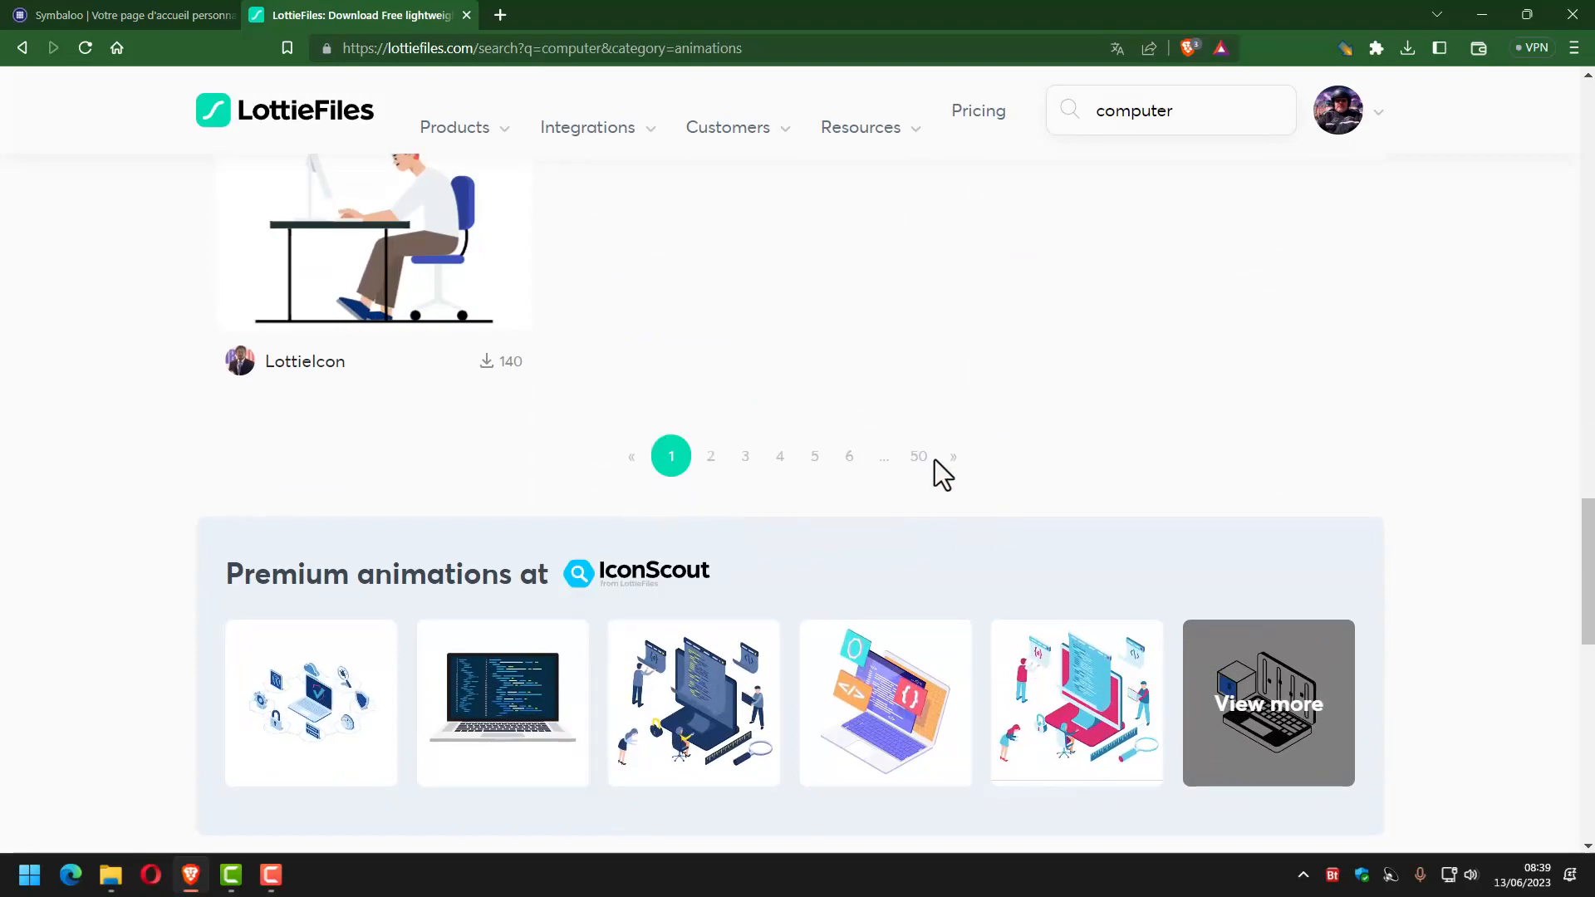
Filter the computer search results by price to Free animations only.
scroll(711, 384, "up", 20)
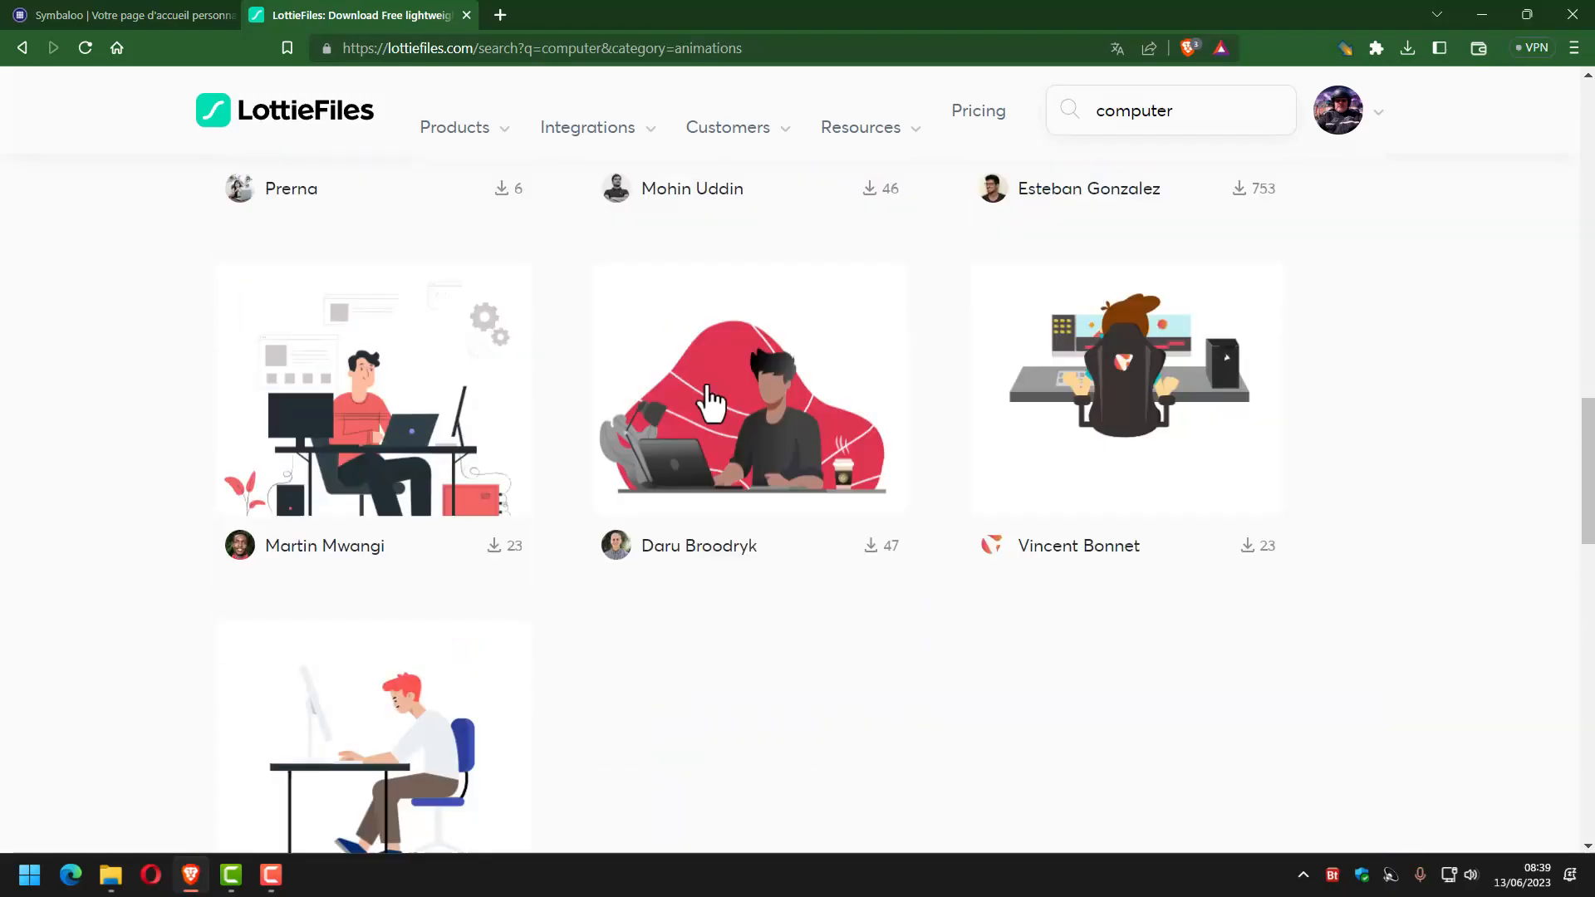
scroll(708, 387, "up", 3)
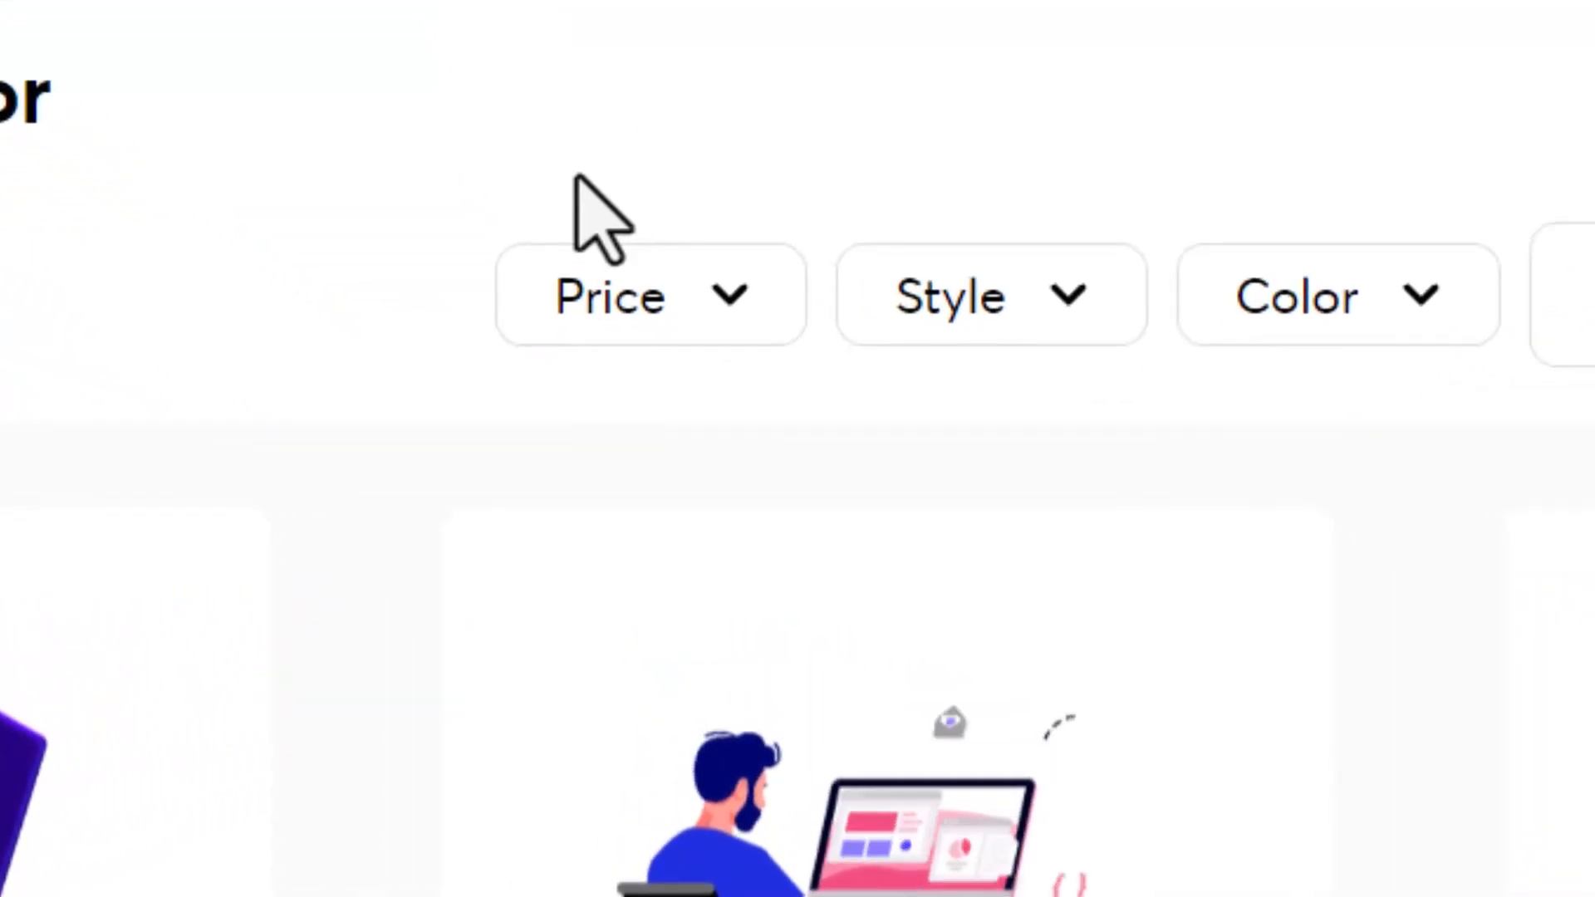
left_click(734, 309)
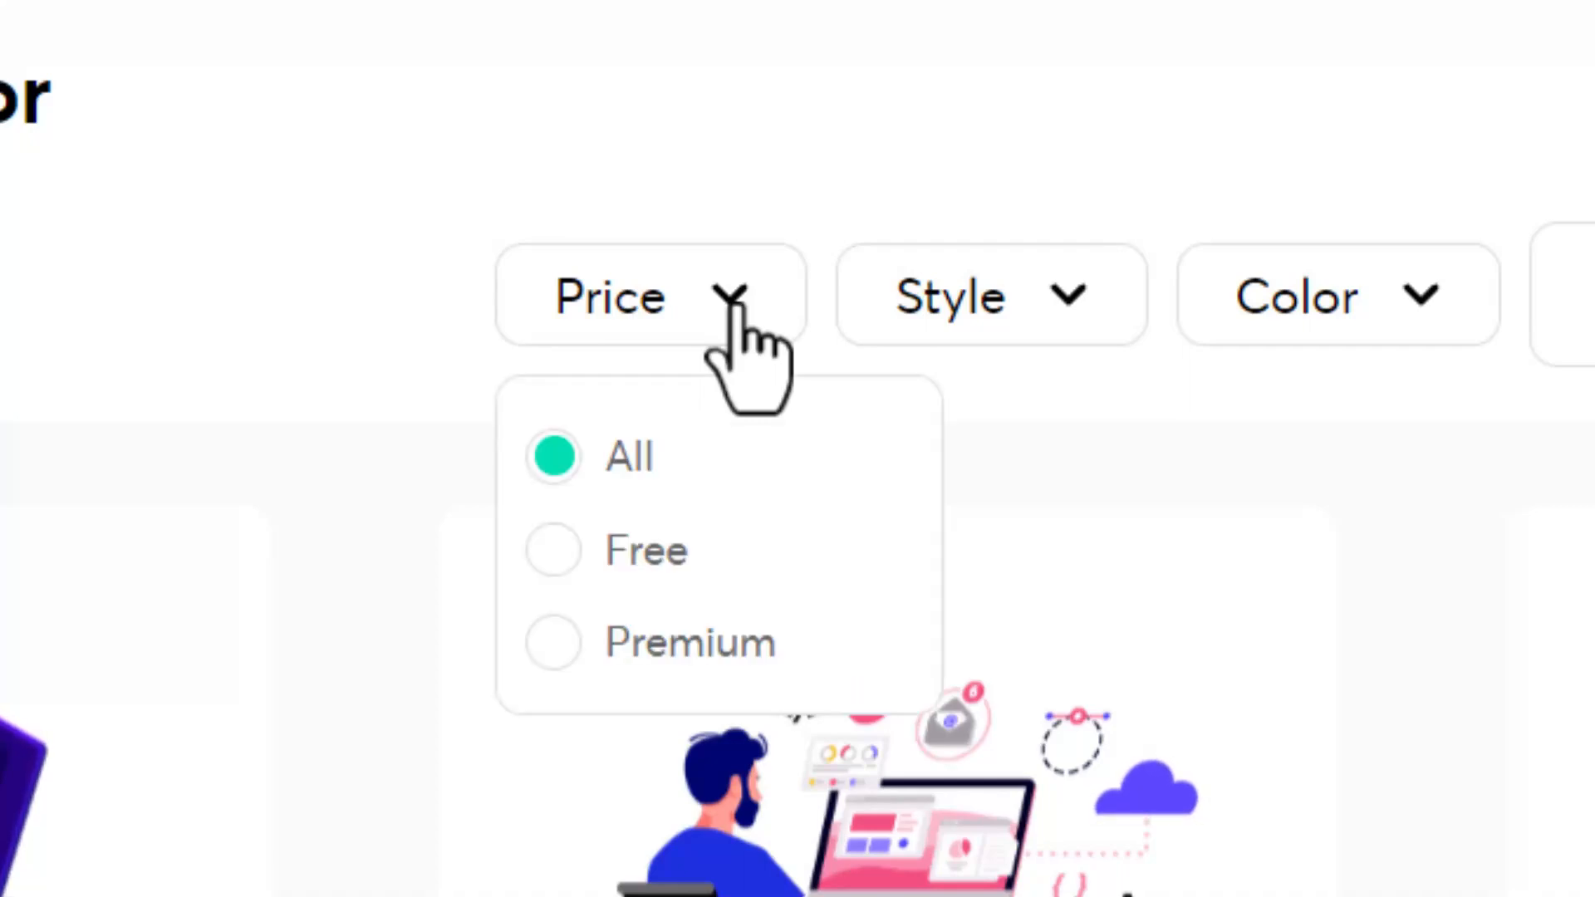
left_click(545, 550)
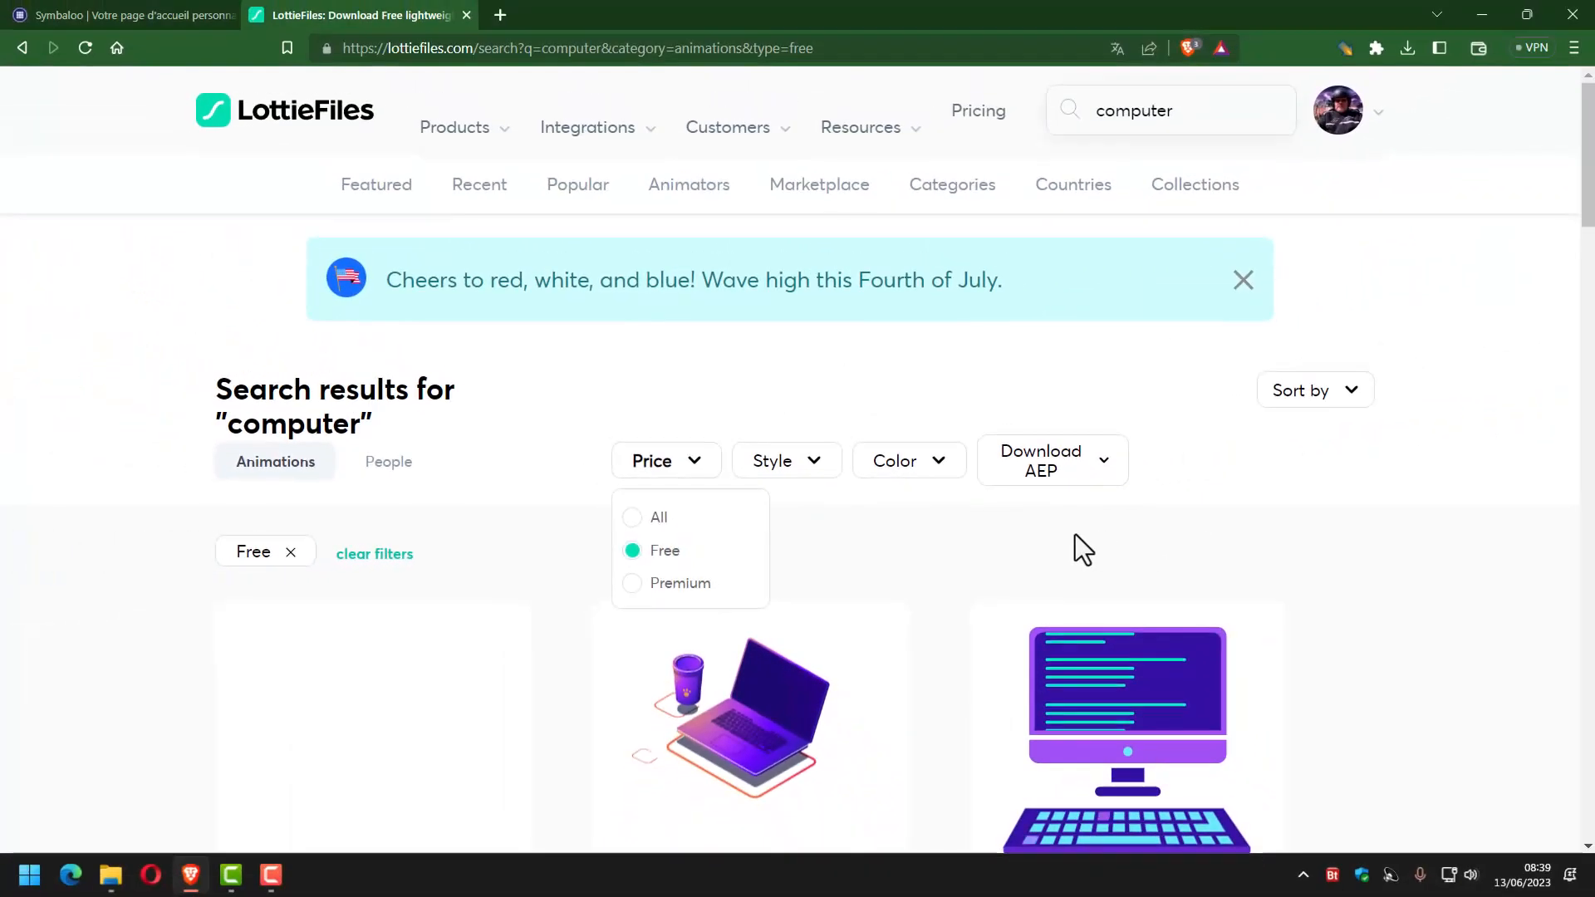
Look through the free computer animations on the first results page.
scroll(1317, 463, "down", 3)
scroll(1323, 471, "down", 5)
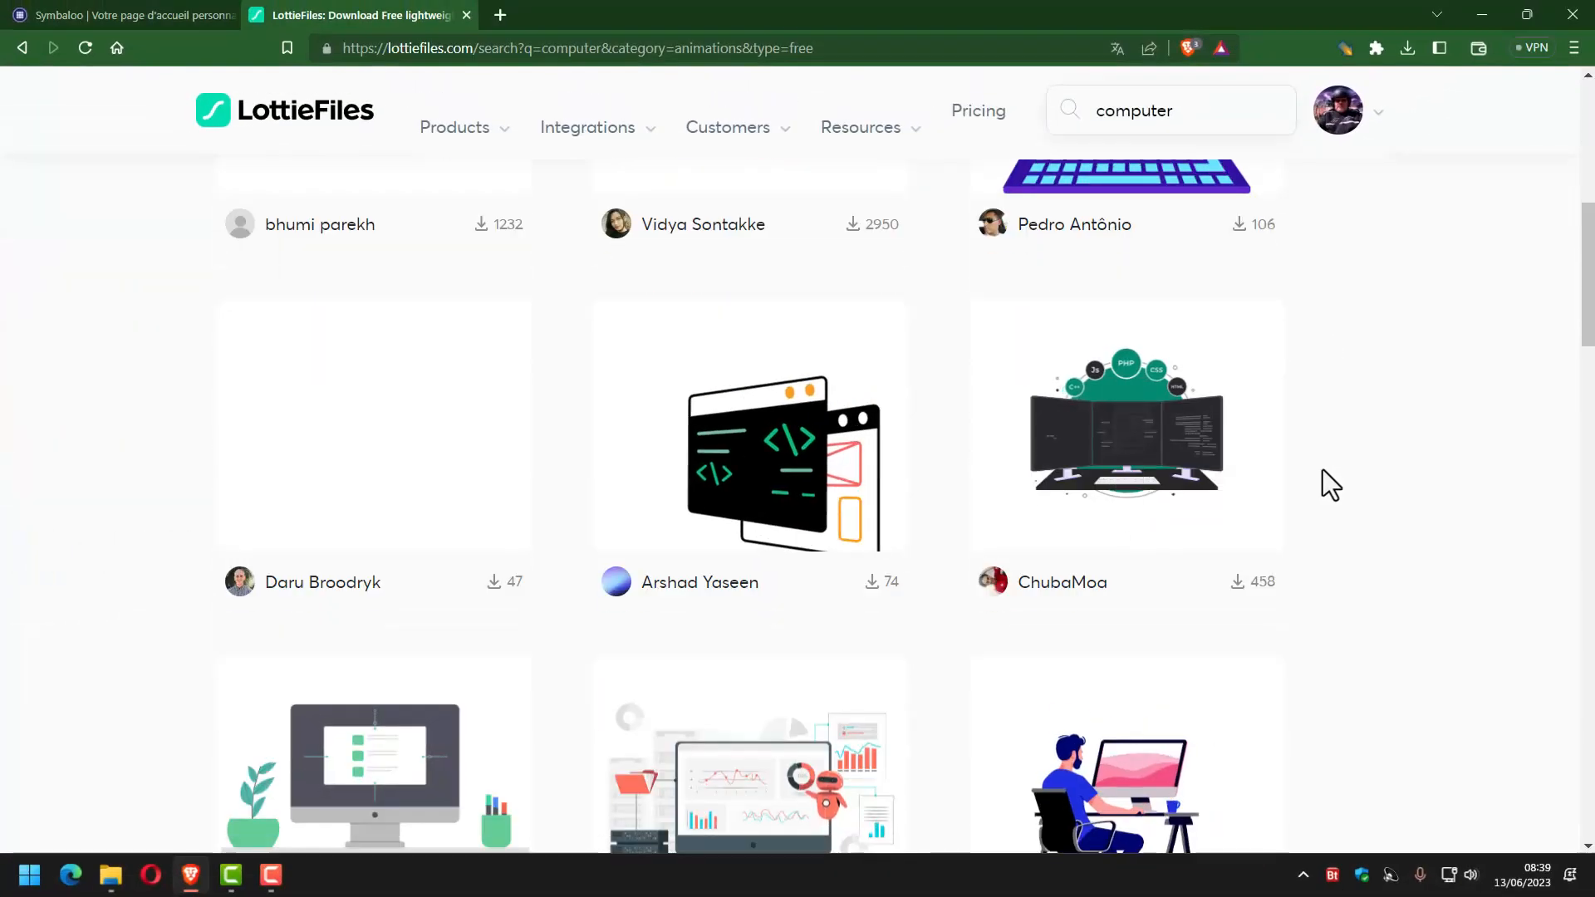
scroll(1322, 471, "down", 6)
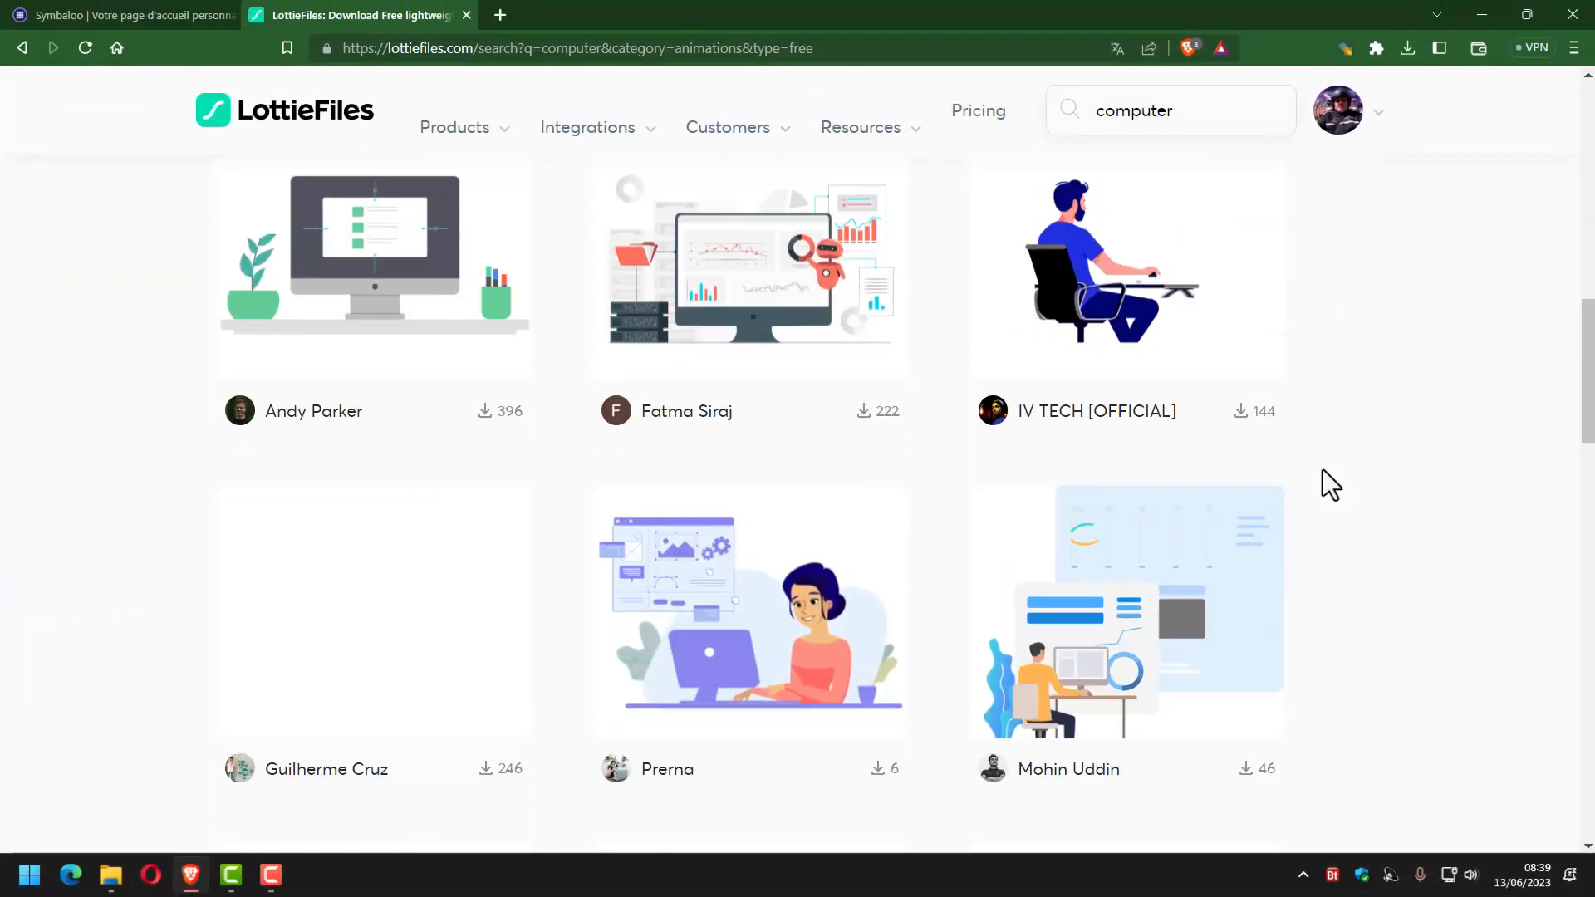
scroll(1322, 470, "down", 3)
scroll(1322, 470, "down", 5)
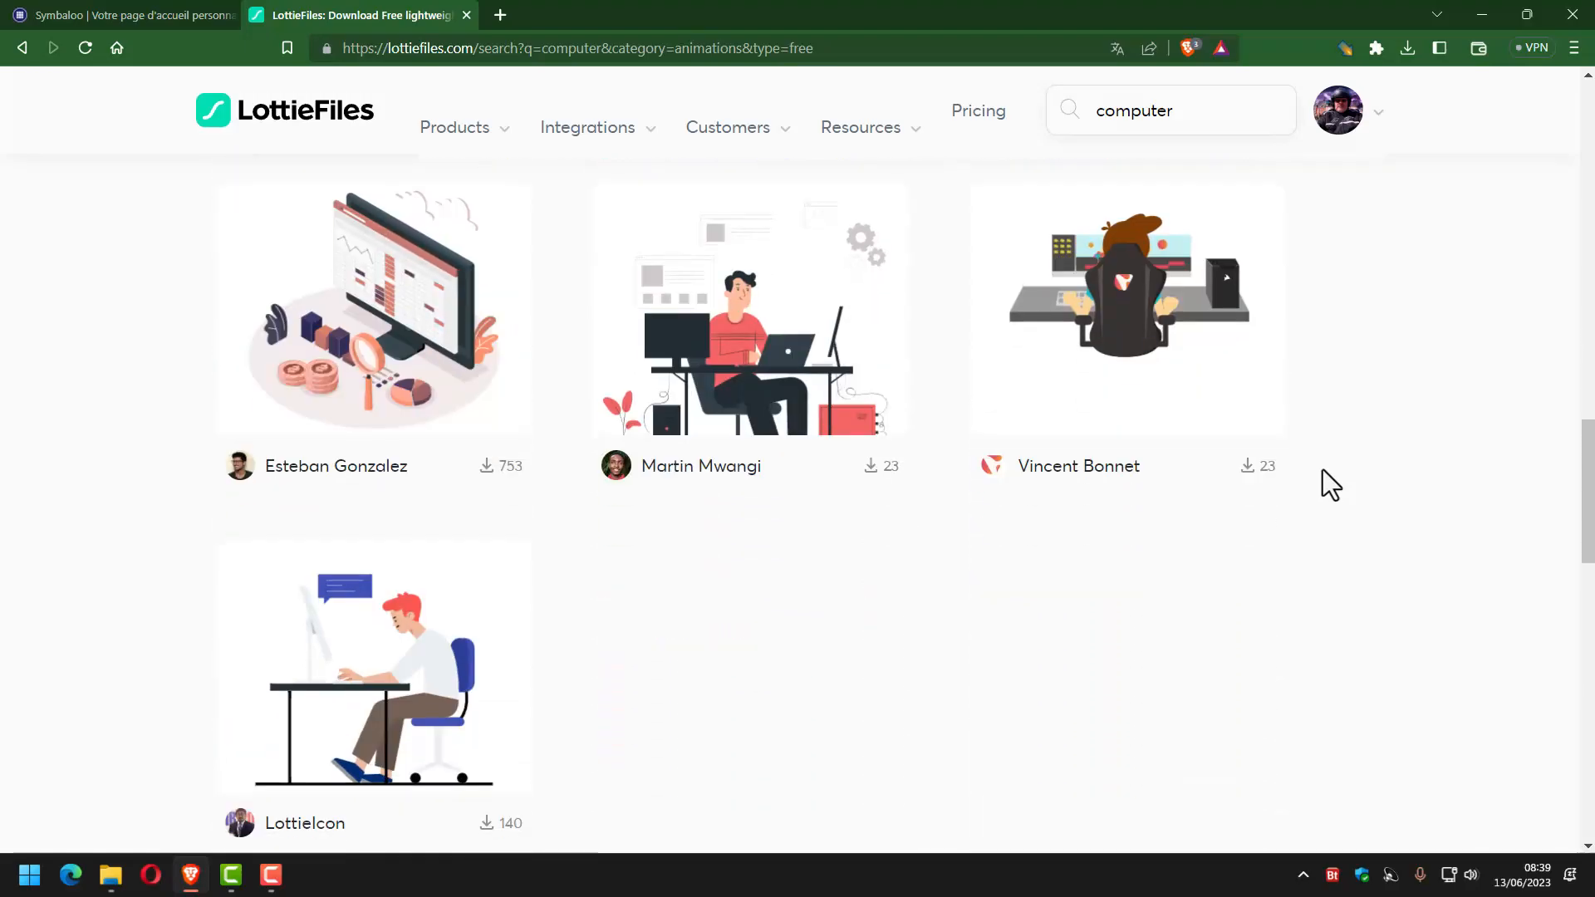
scroll(1323, 471, "down", 3)
scroll(1322, 470, "down", 2)
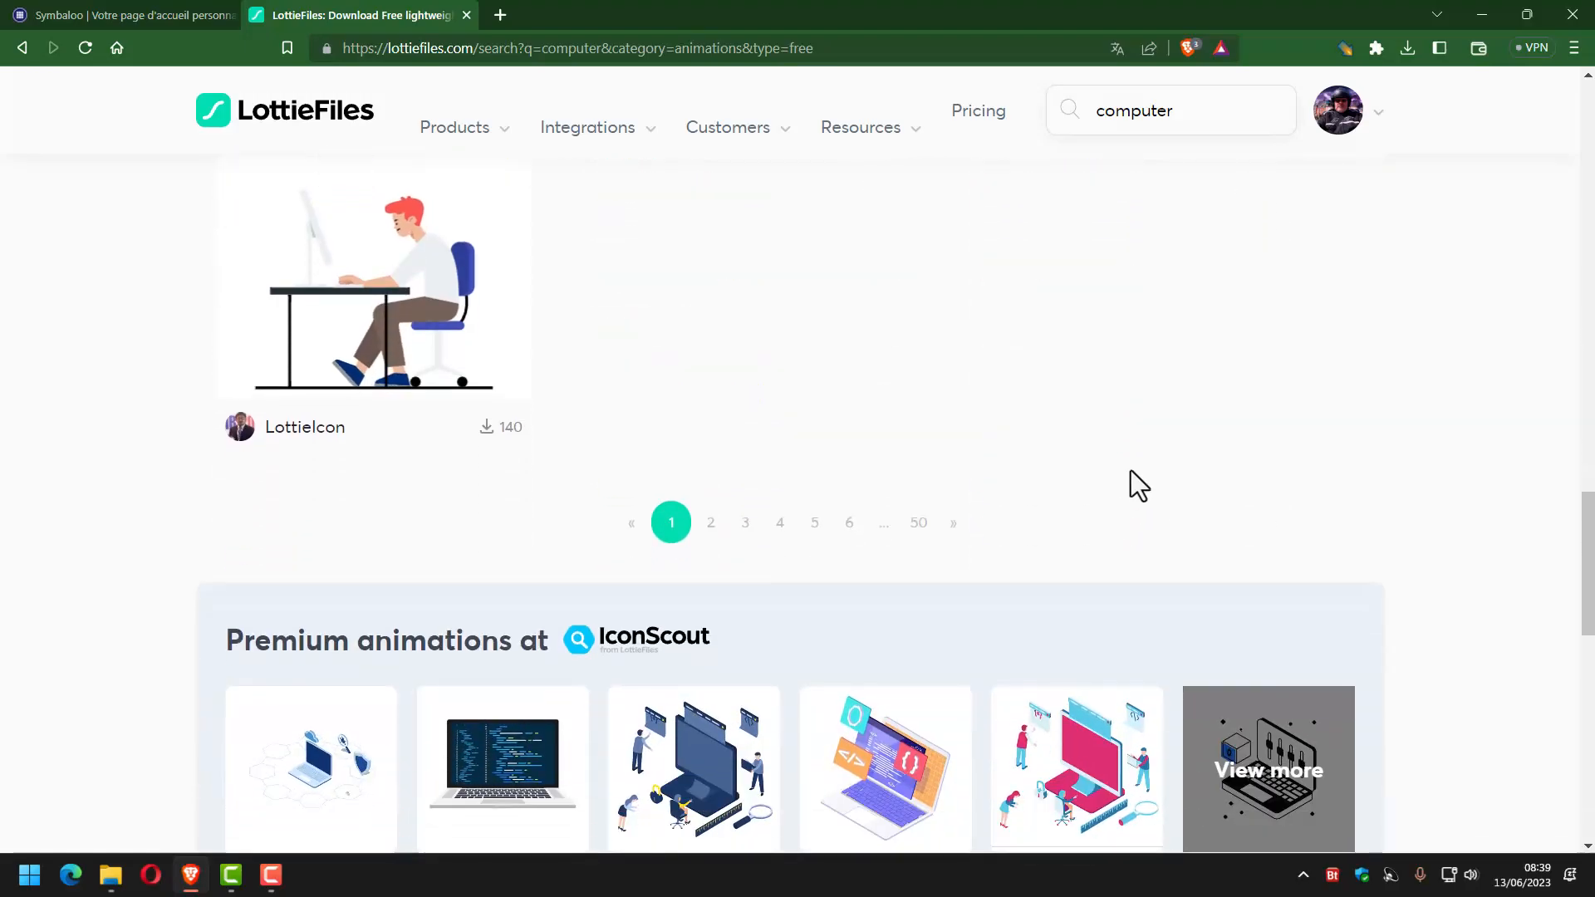
scroll(1059, 511, "up", 12)
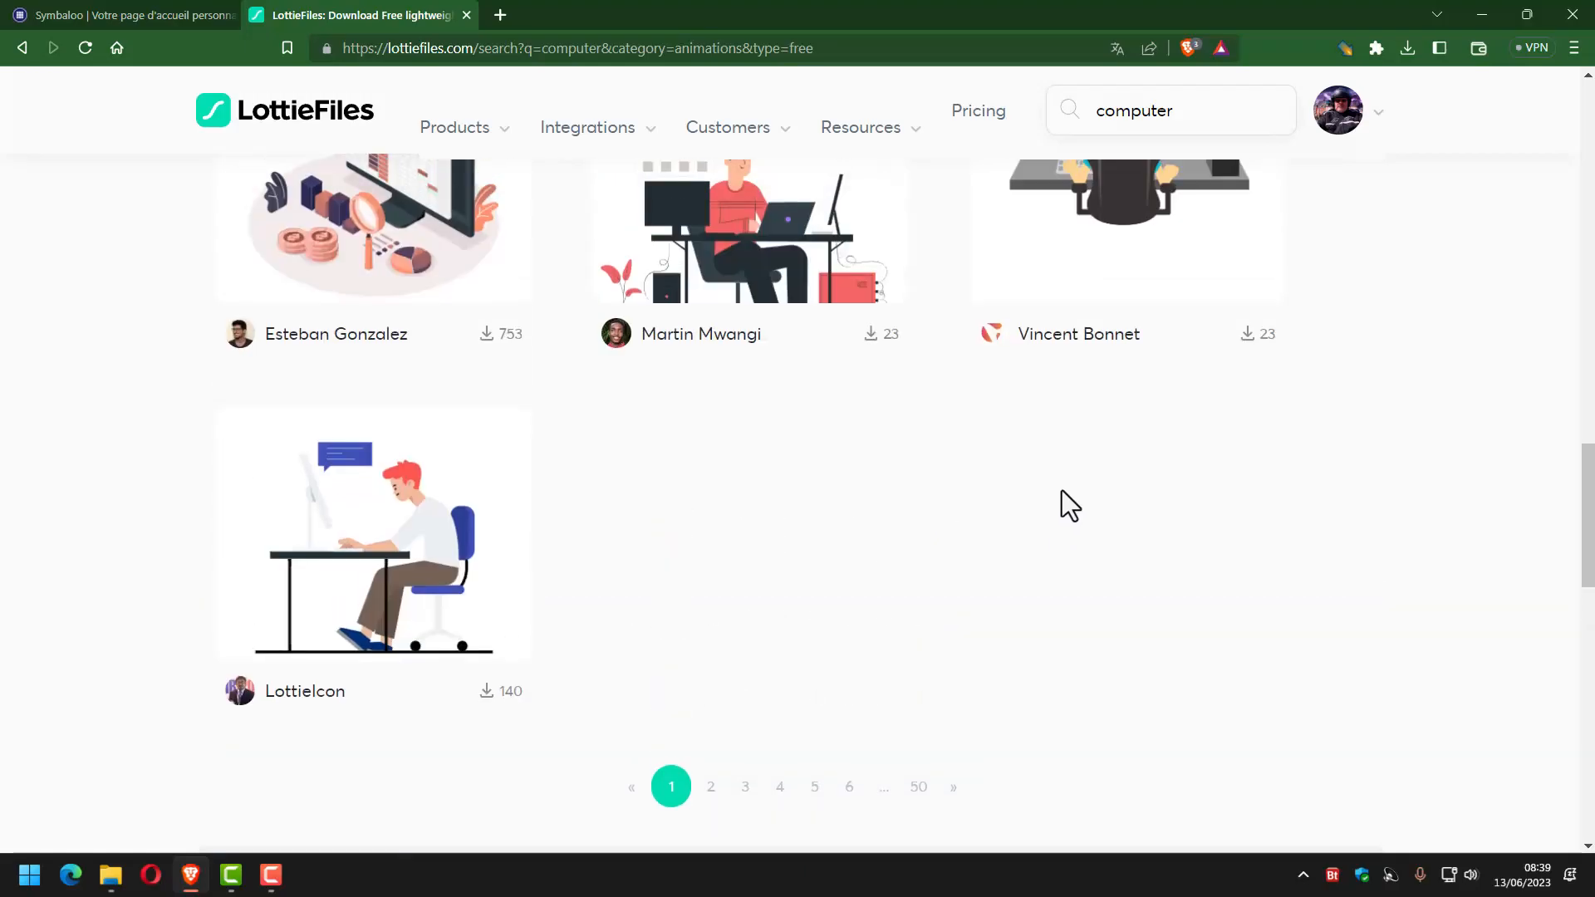
scroll(1053, 515, "up", 5)
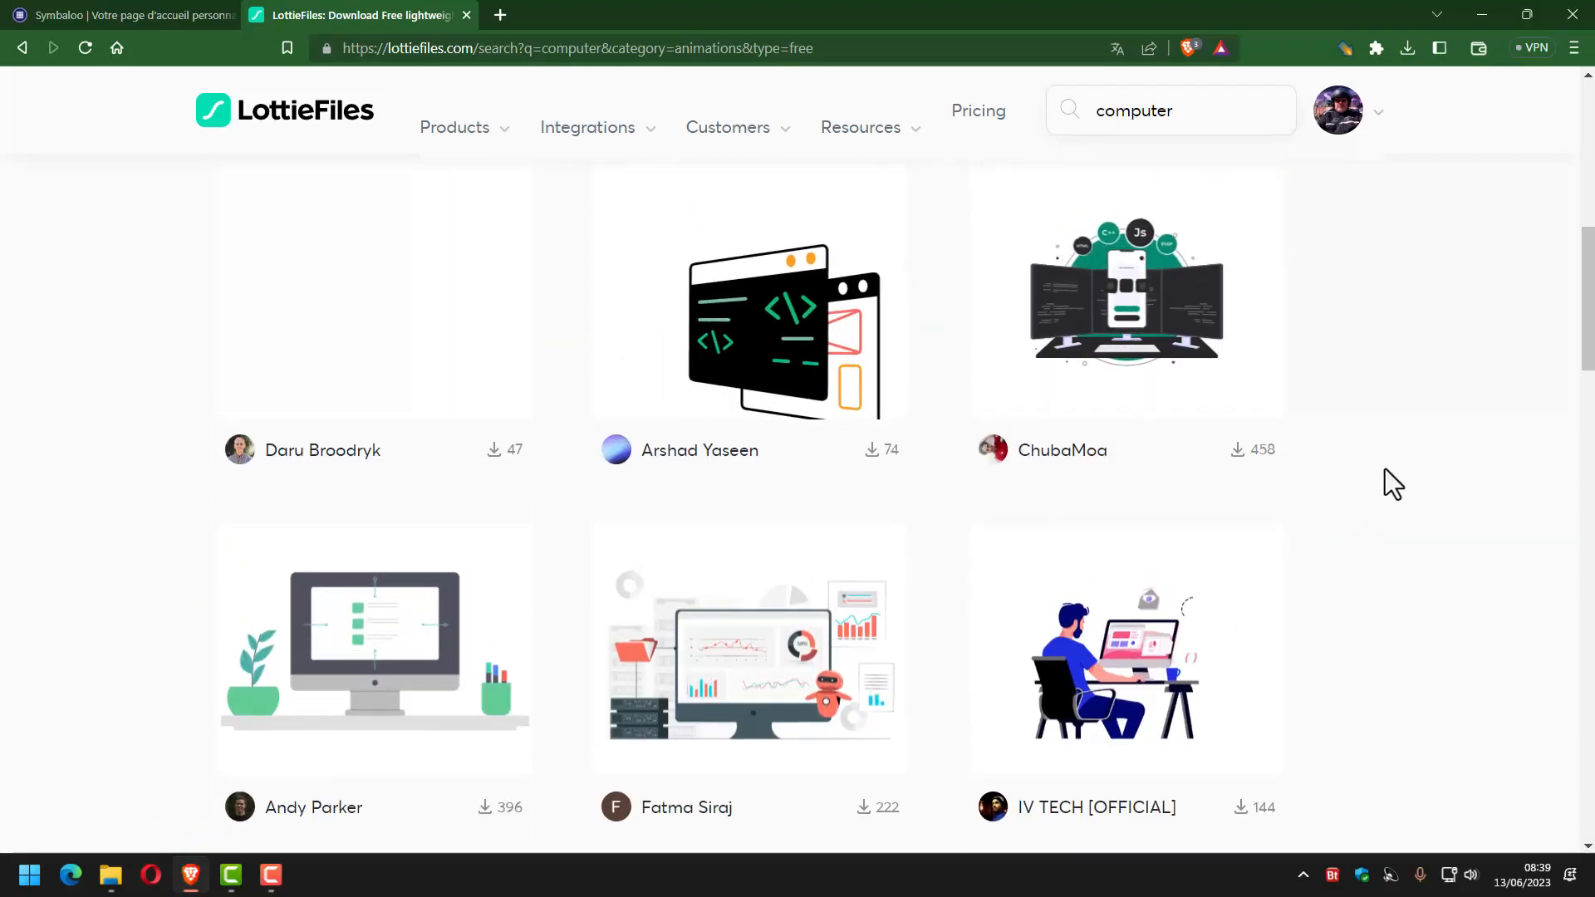
scroll(1283, 498, "up", 5)
scroll(1284, 498, "up", 5)
Open page 2 of the free computer animation results.
scroll(1285, 507, "down", 14)
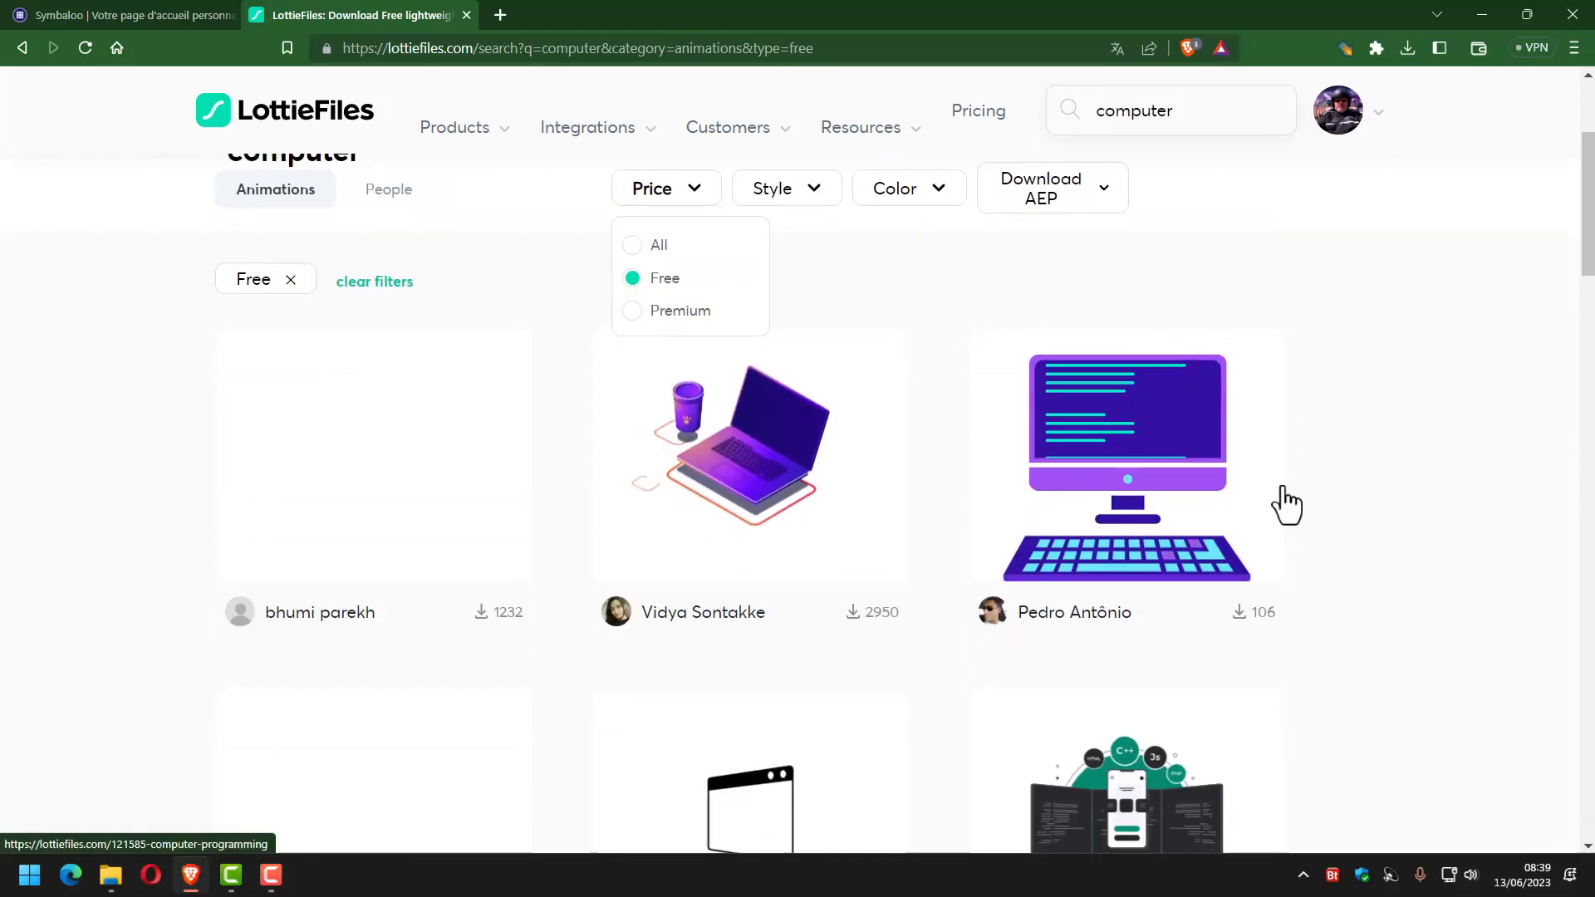
scroll(1285, 503, "down", 3)
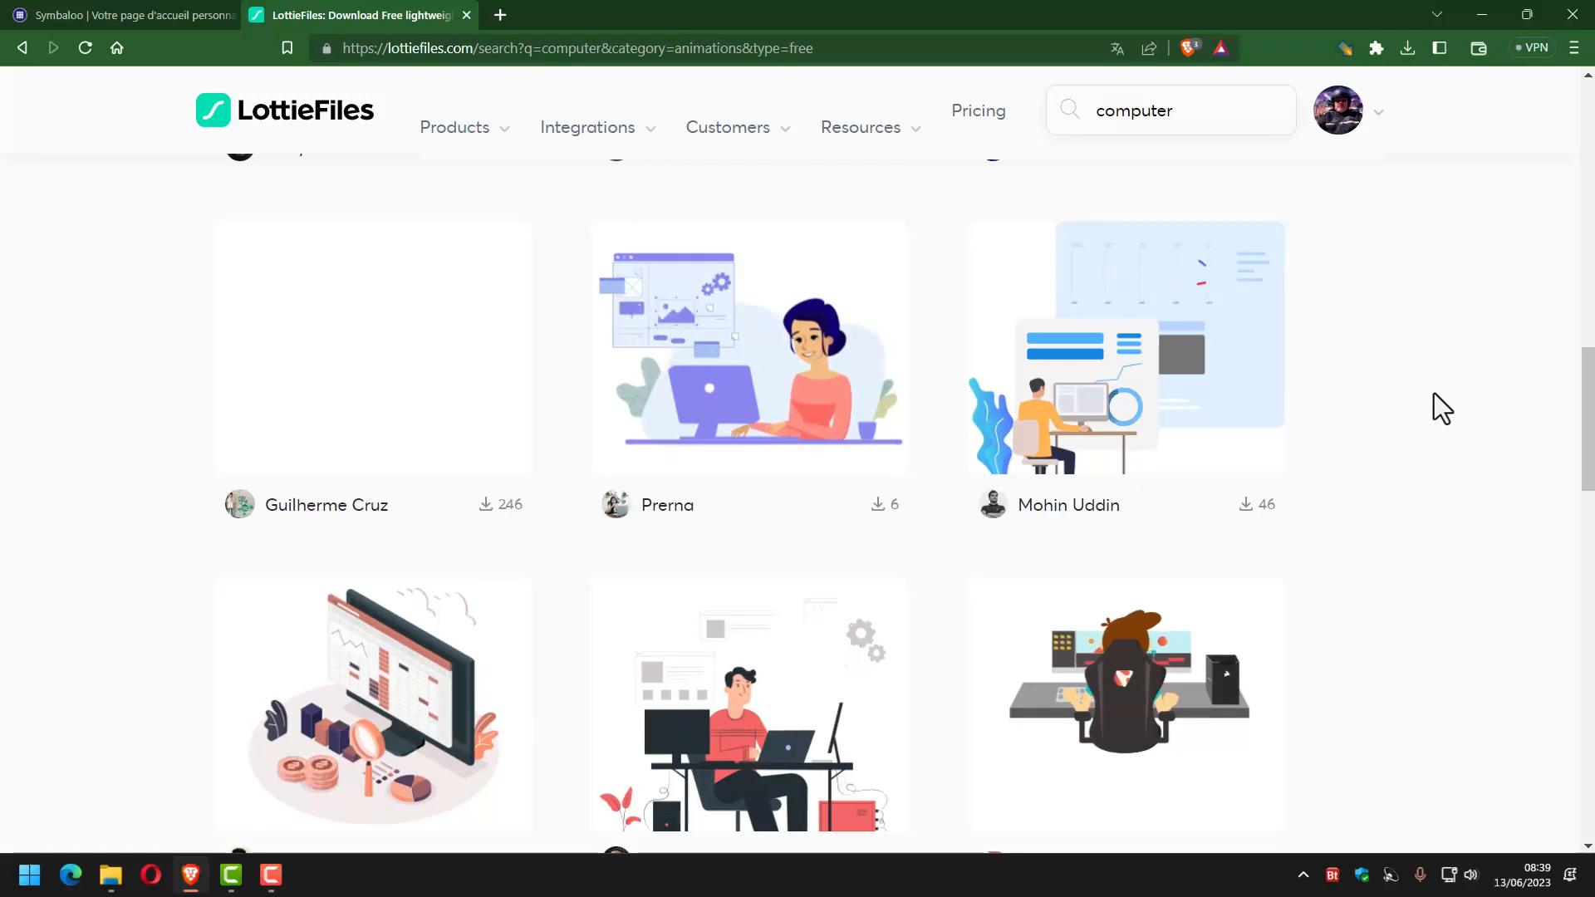
scroll(1433, 392, "down", 3)
scroll(1054, 550, "down", 3)
scroll(1054, 550, "down", 3)
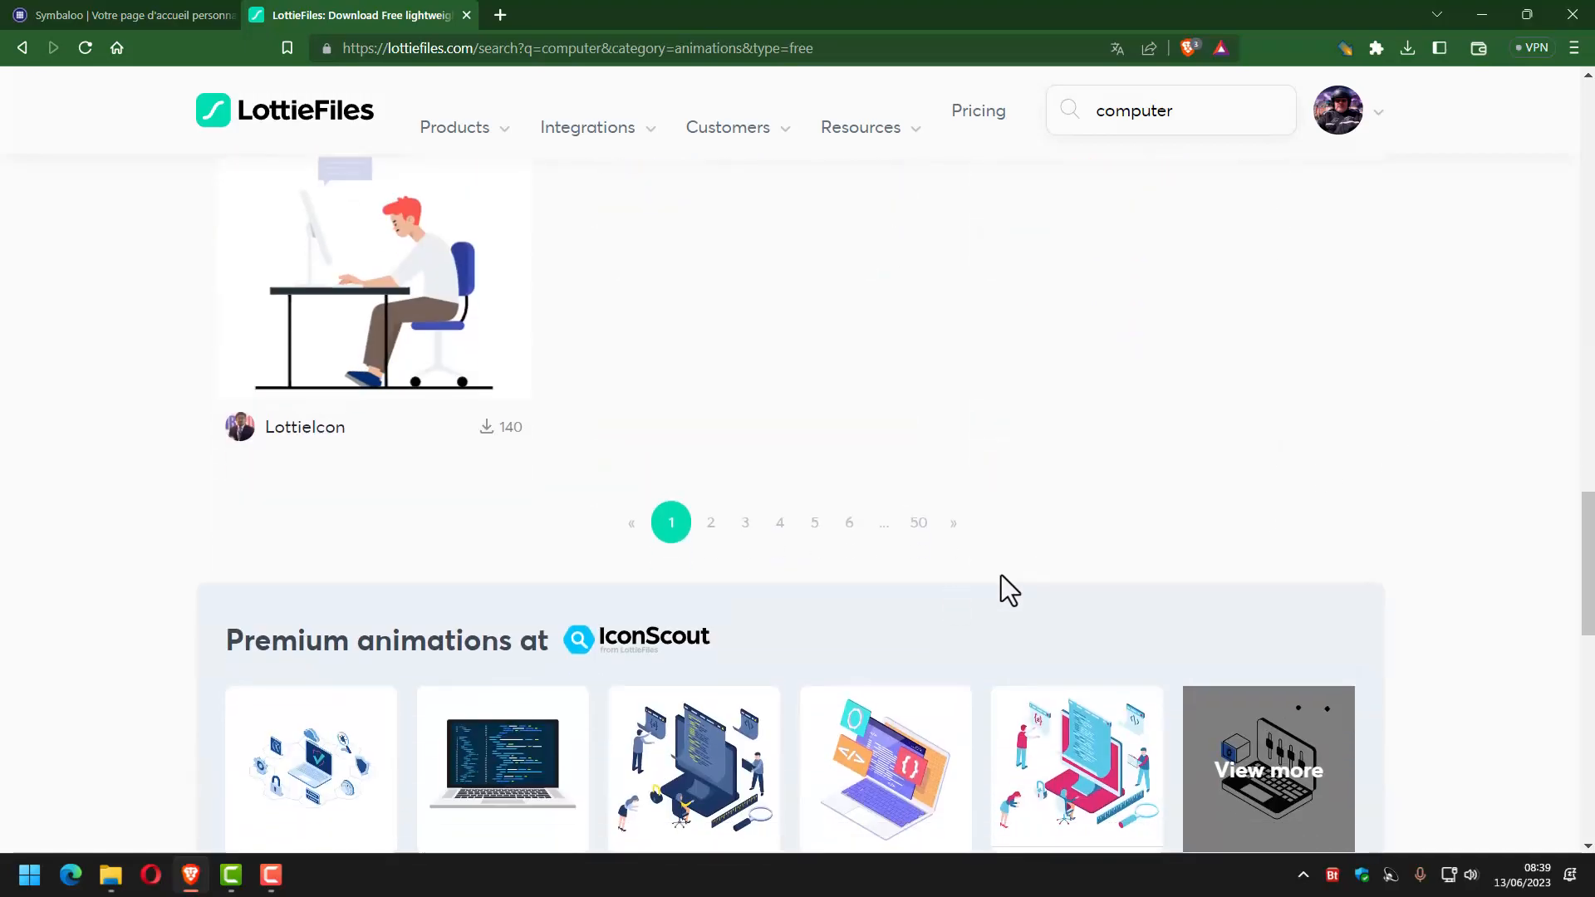
left_click(707, 530)
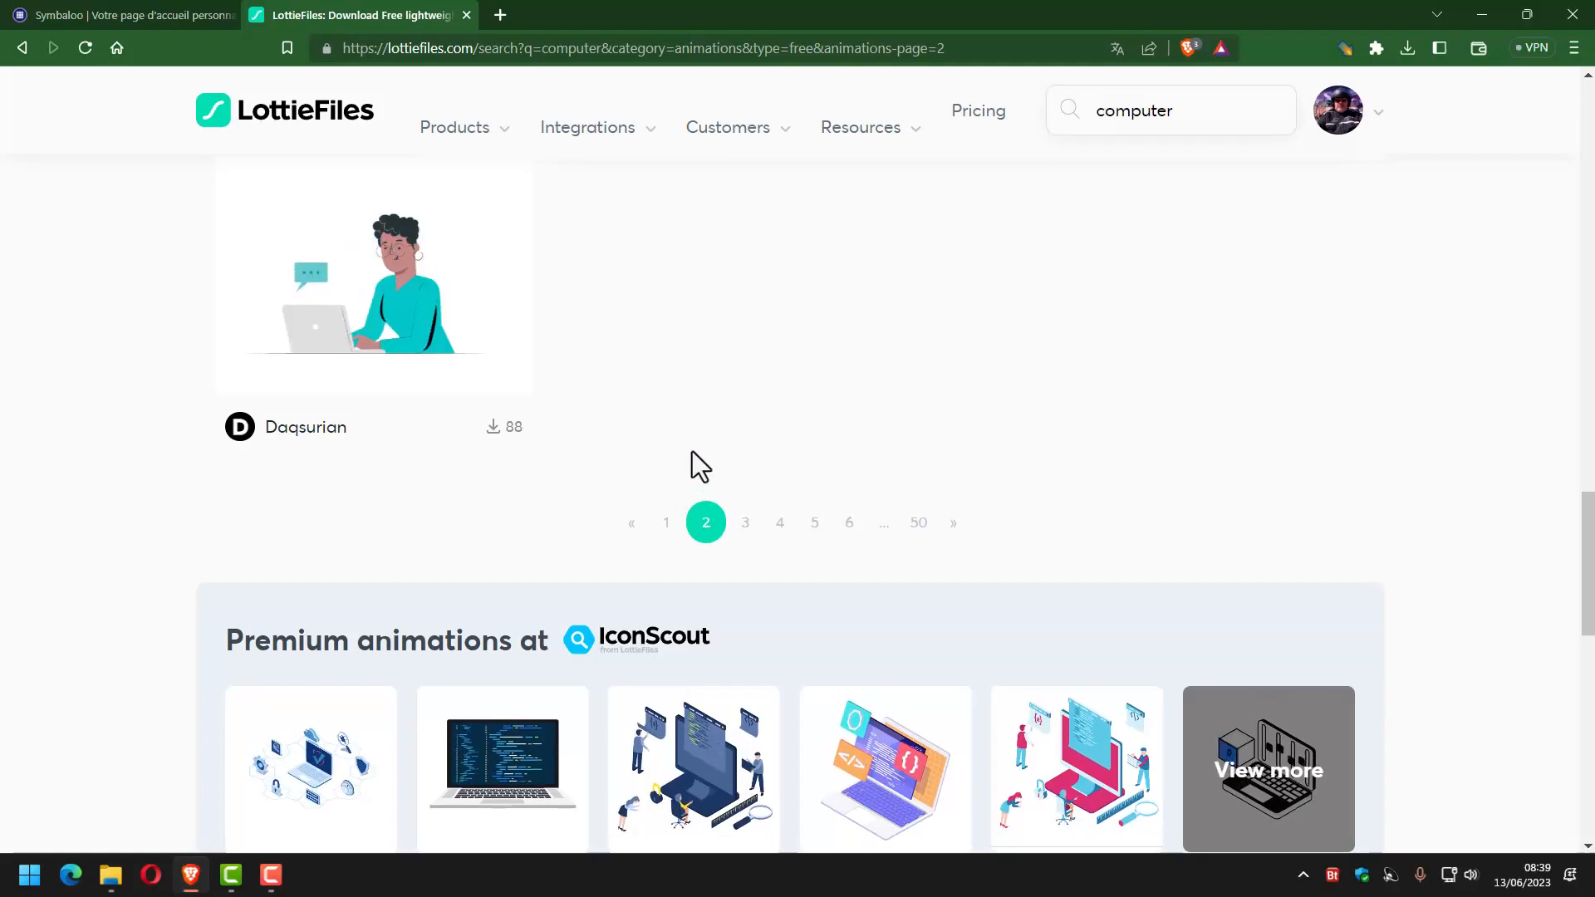
Look through the free computer animations on page 2 of the results.
scroll(706, 499, "up", 13)
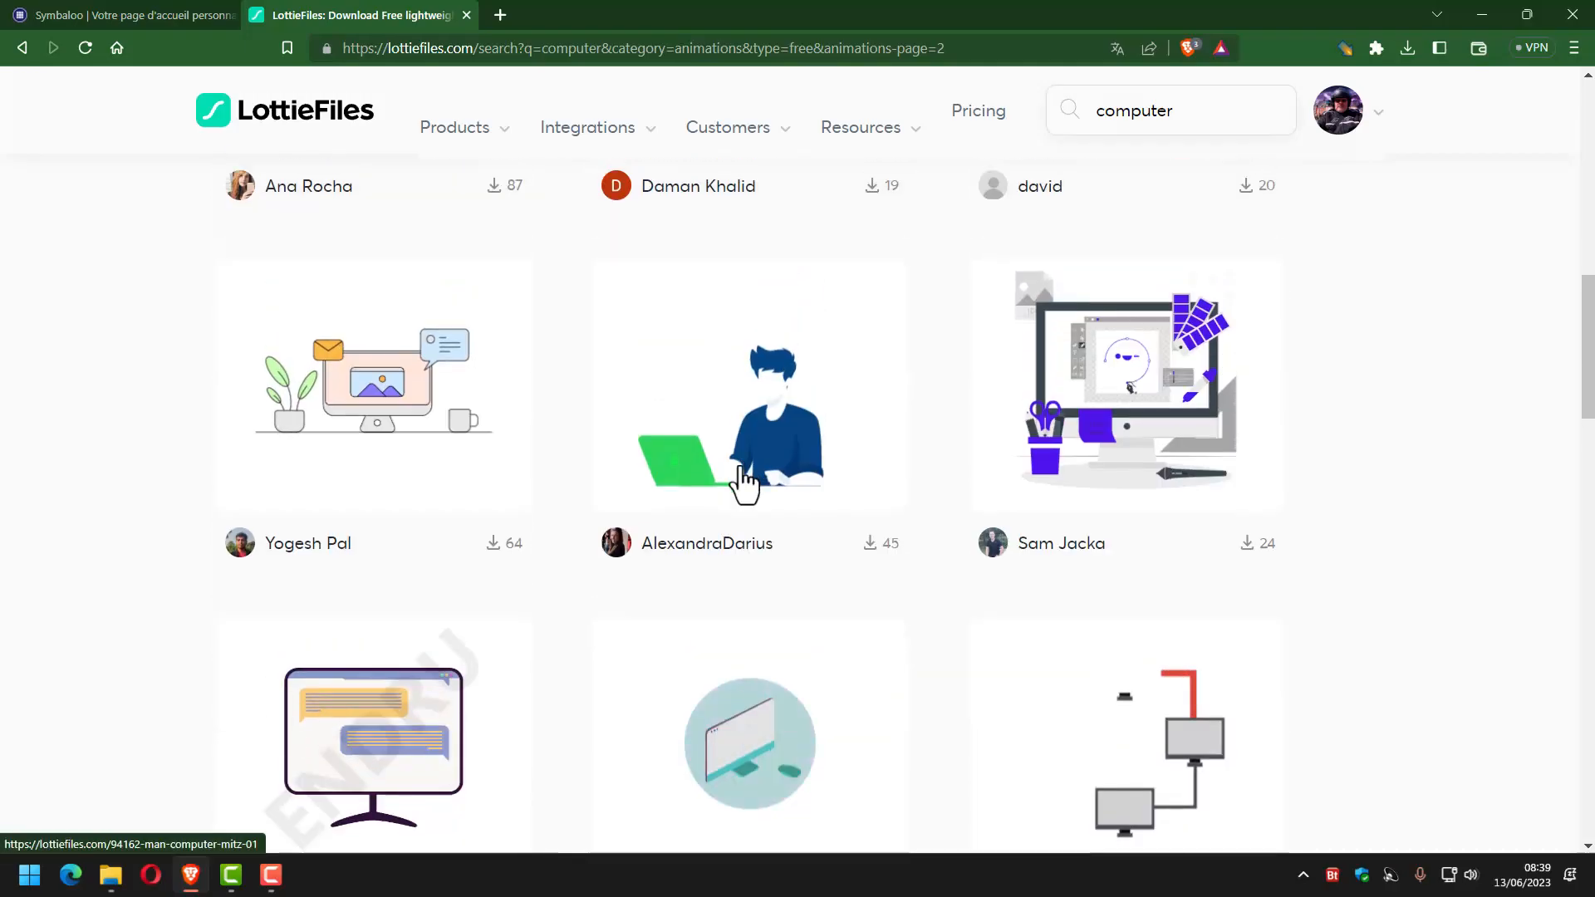
scroll(744, 482, "up", 3)
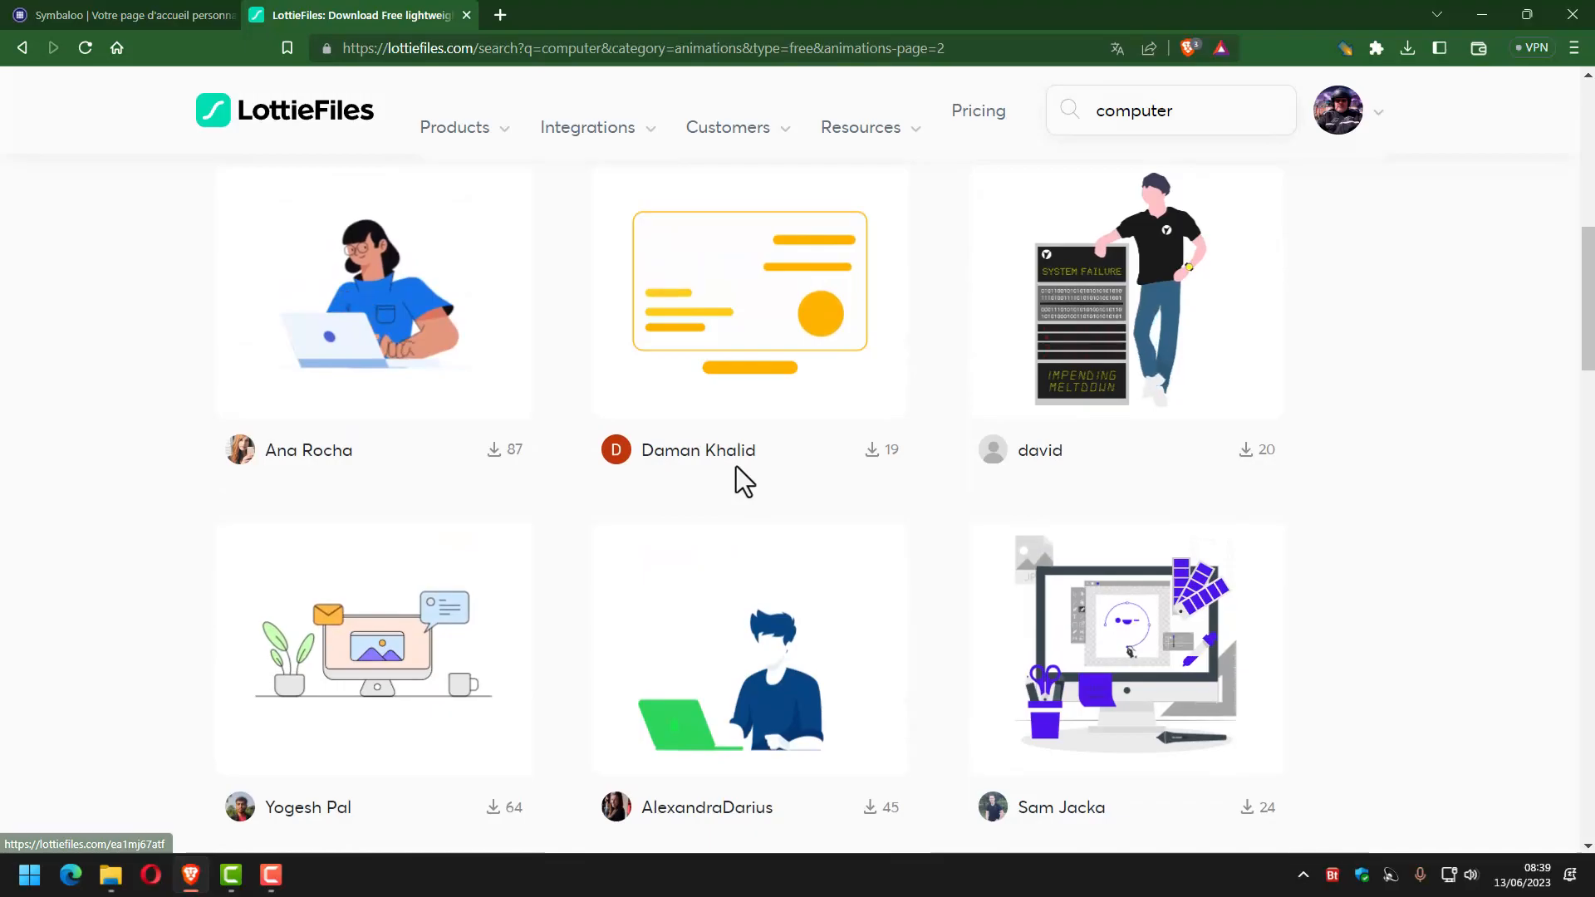
scroll(745, 485, "up", 4)
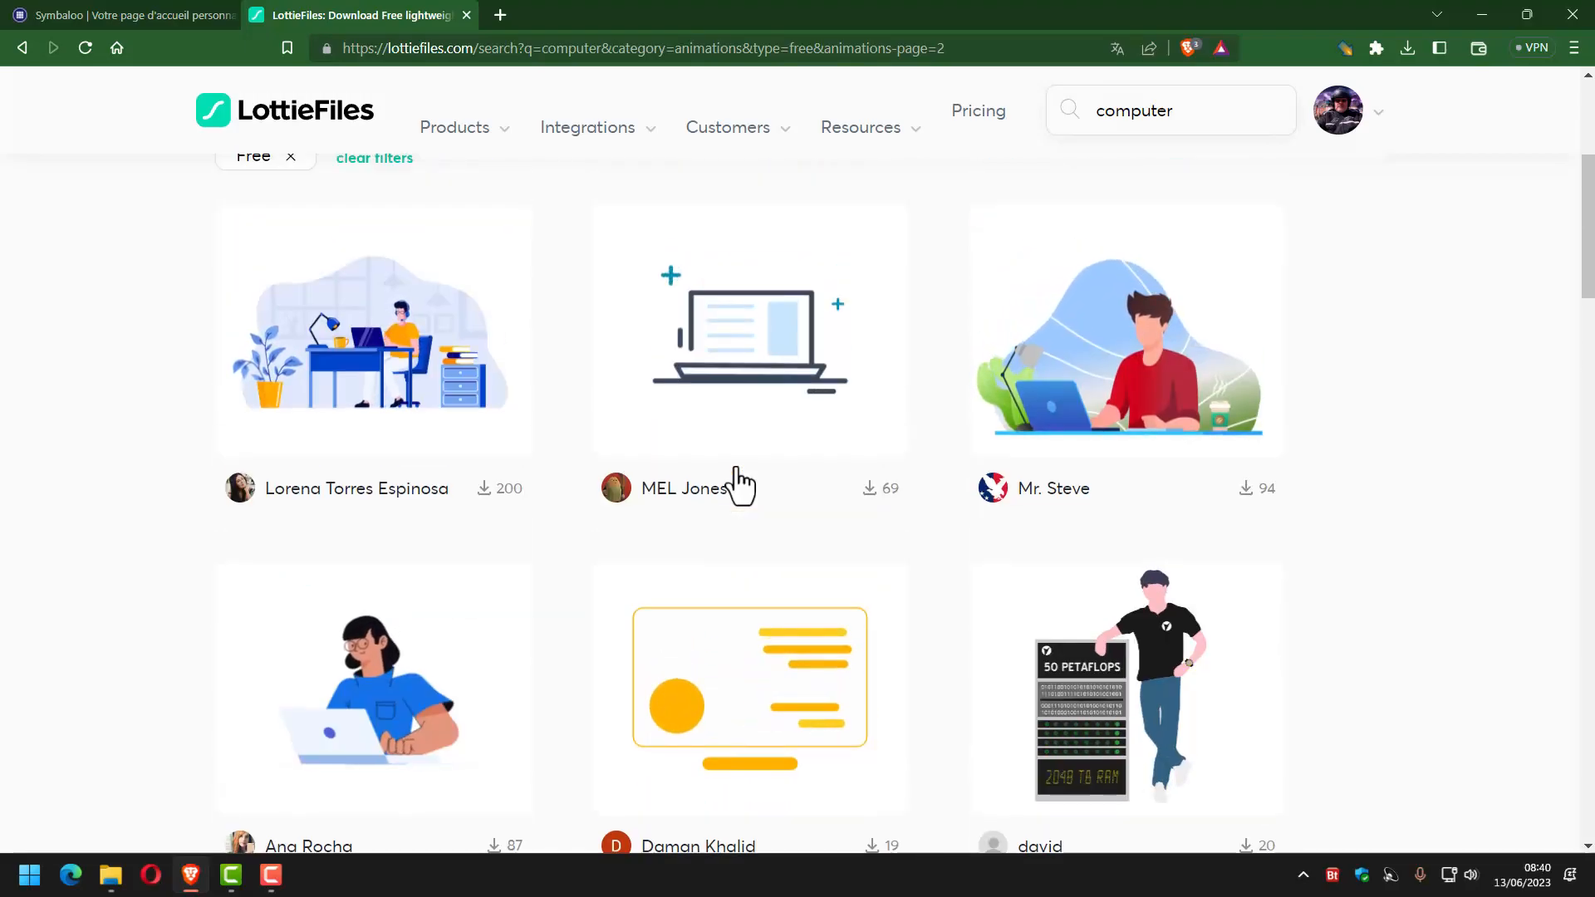
scroll(740, 484, "down", 5)
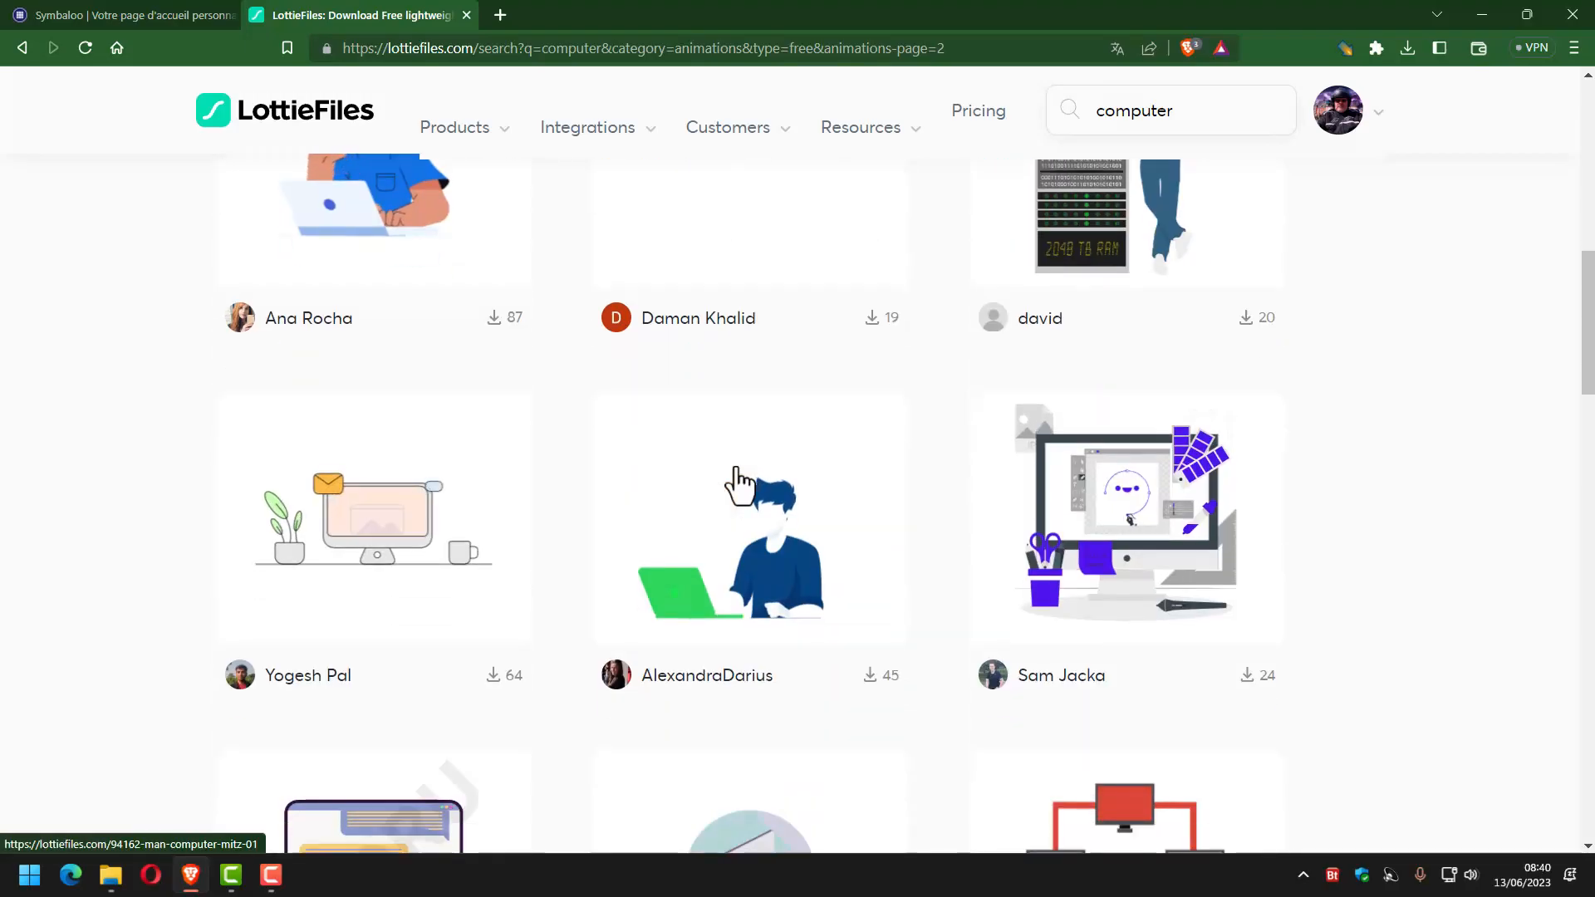
scroll(736, 478, "down", 7)
scroll(739, 490, "down", 3)
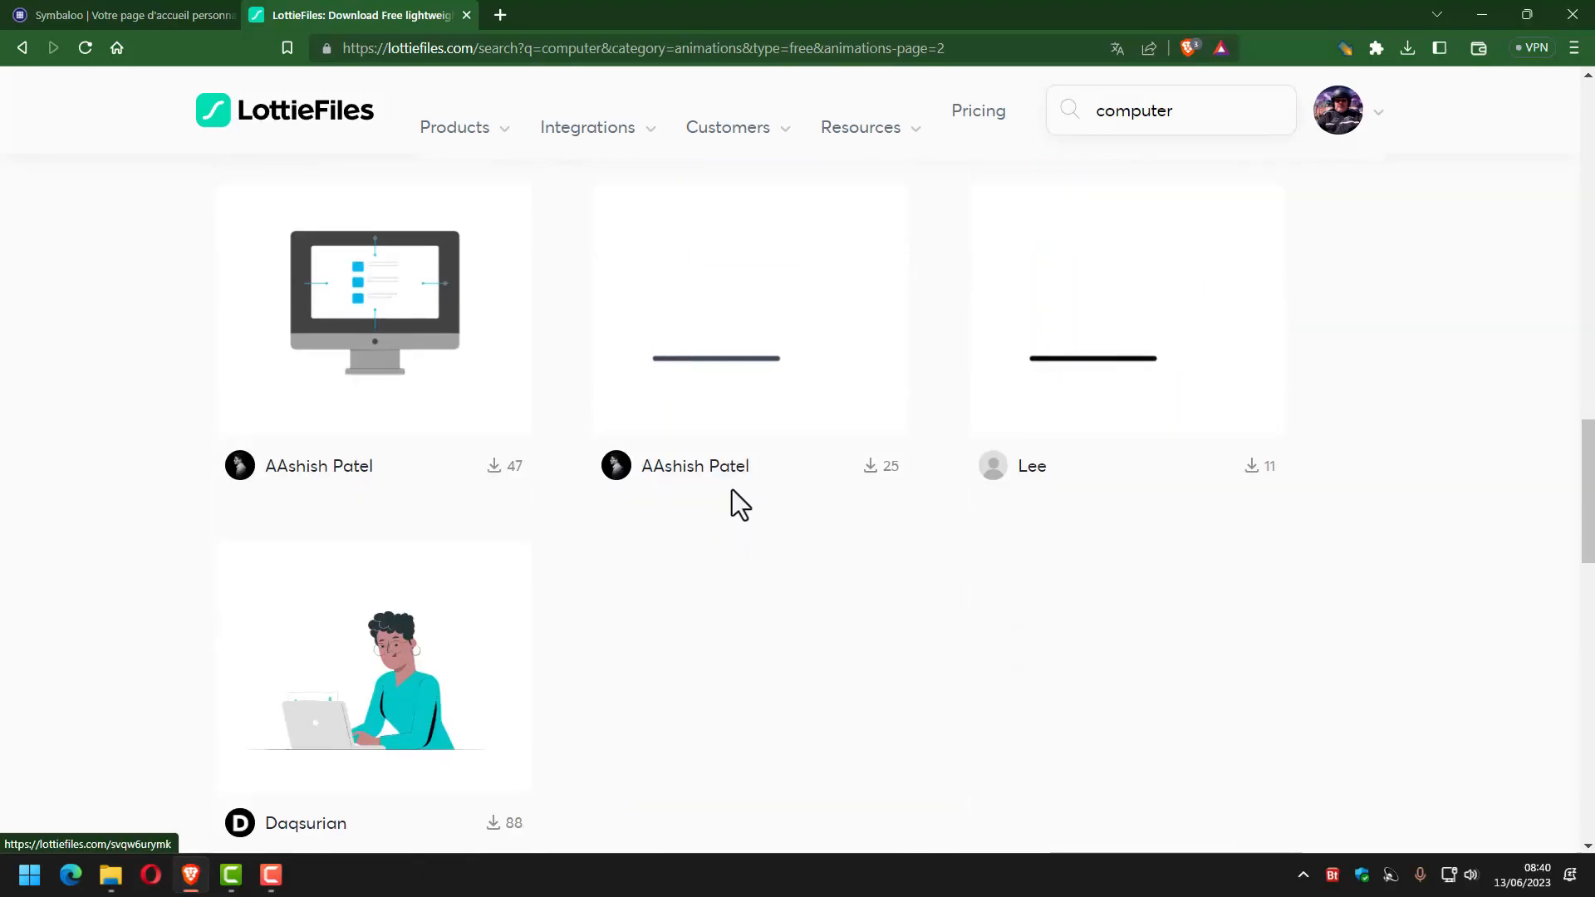
scroll(747, 532, "down", 4)
Open page 3 of the free computer results and open the Computer Art animation showing a monitor with a pencil cup.
left_click(746, 524)
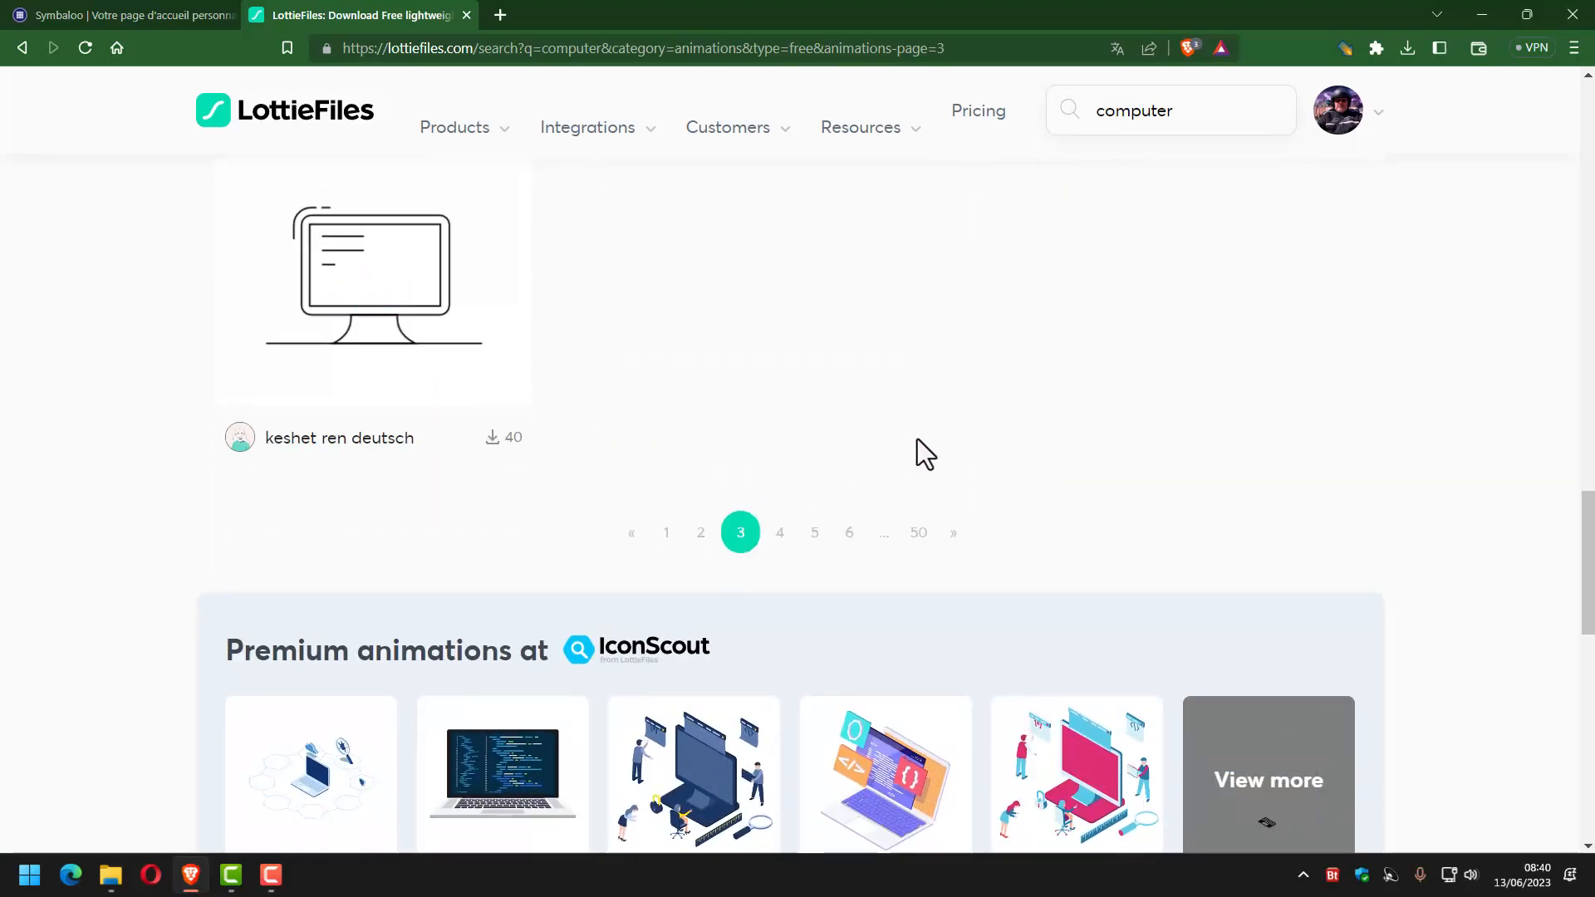
scroll(917, 448, "up", 7)
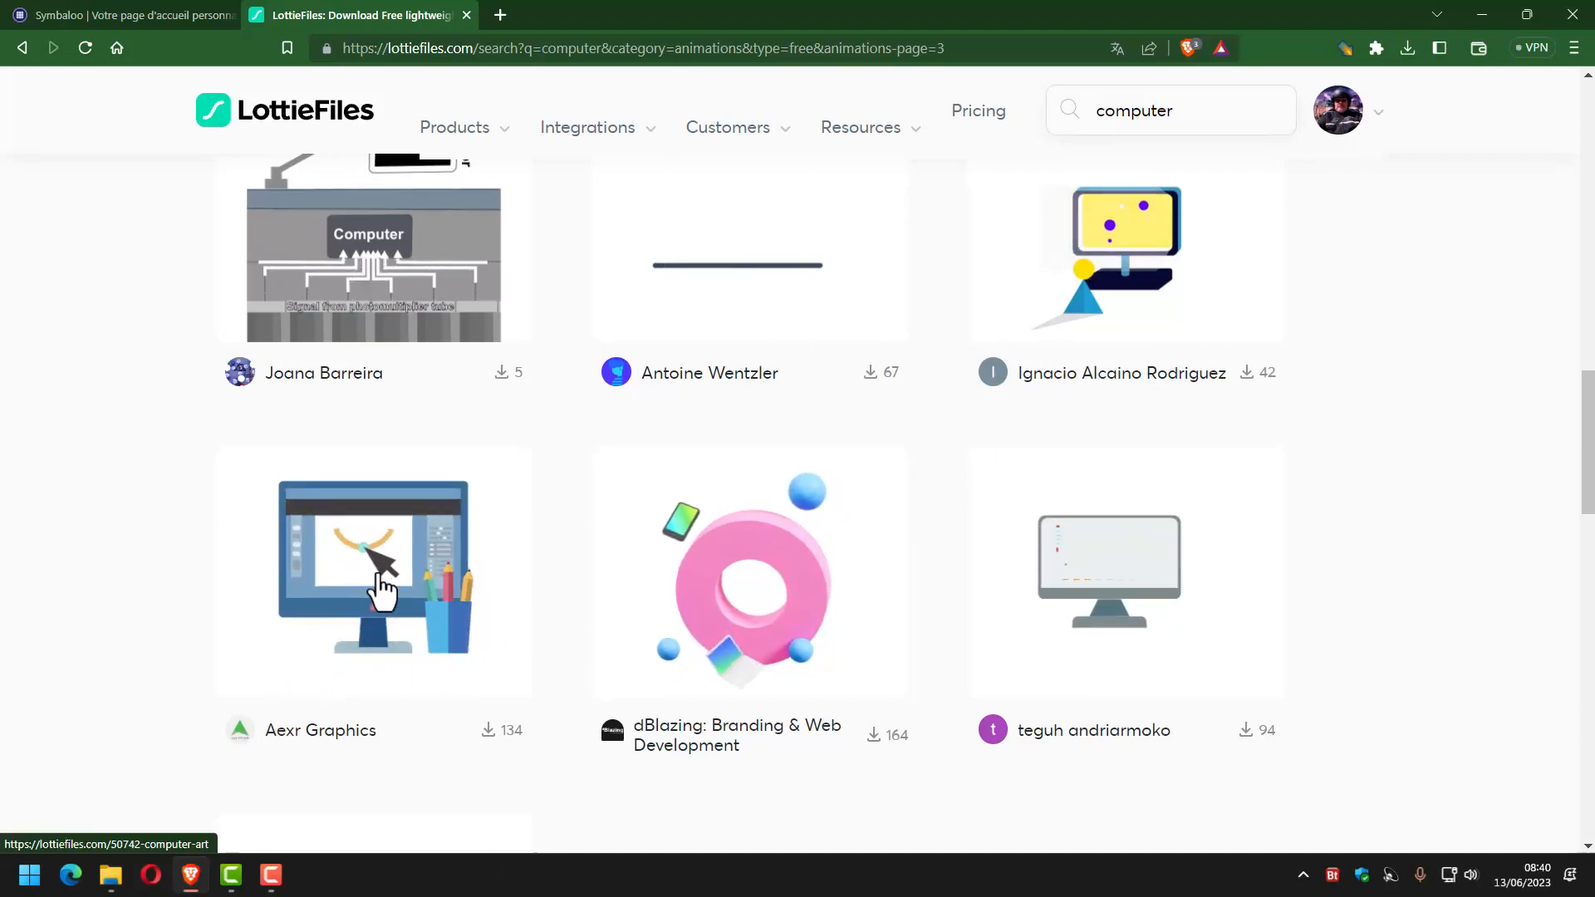
left_click(378, 595)
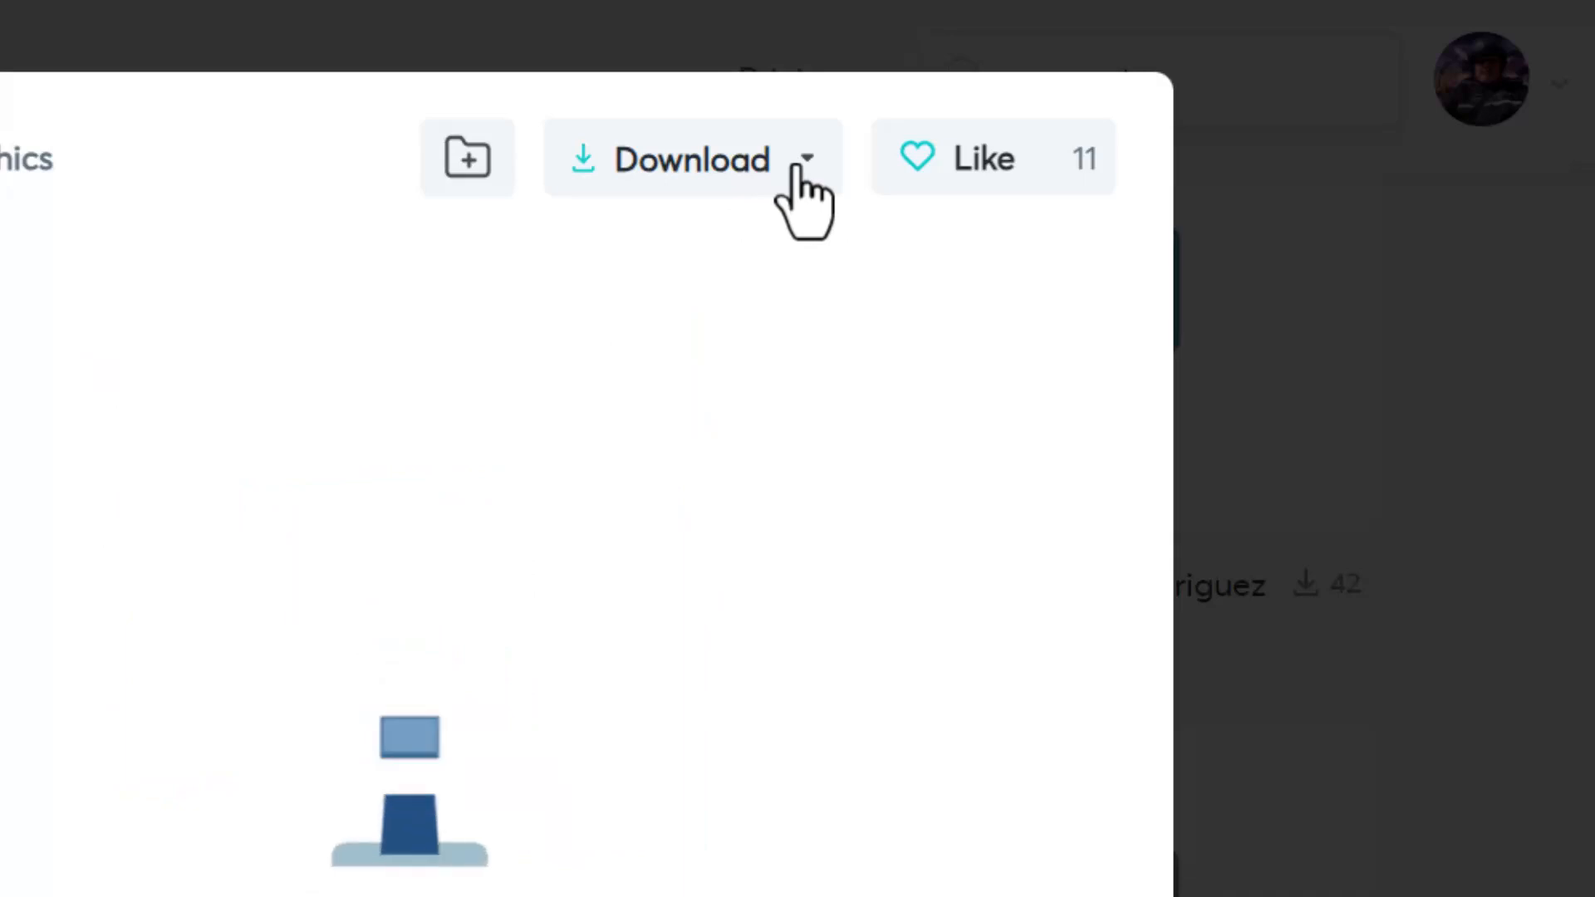
Download the Computer Art animation as Lottie JSON, saving it in the lottie folder as art-ordinateur.json.
left_click(804, 162)
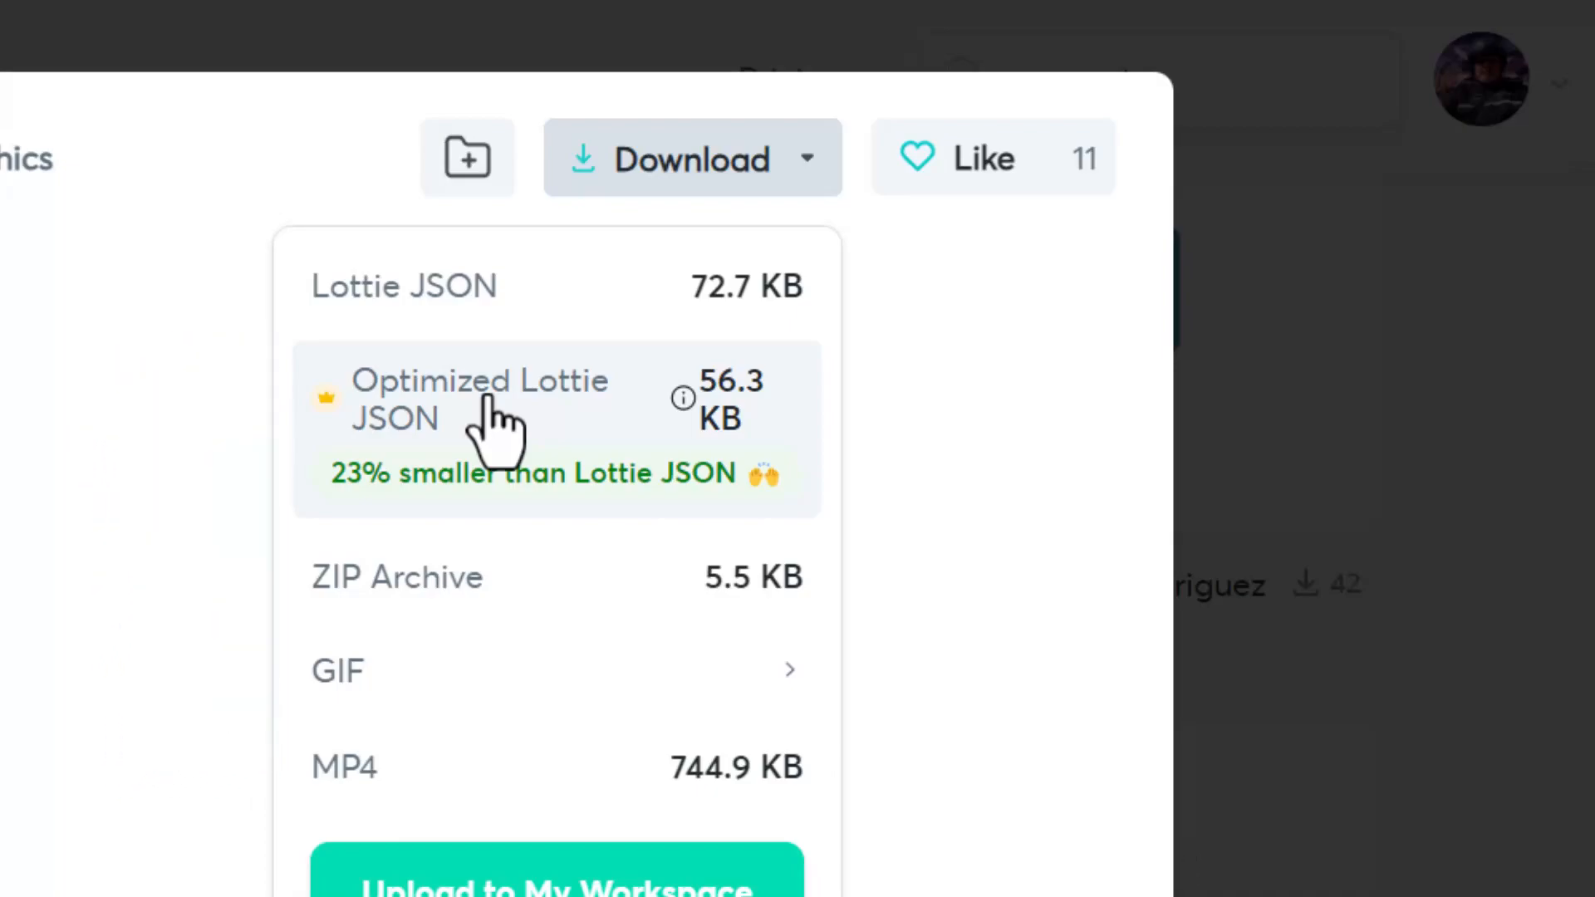
left_click(388, 303)
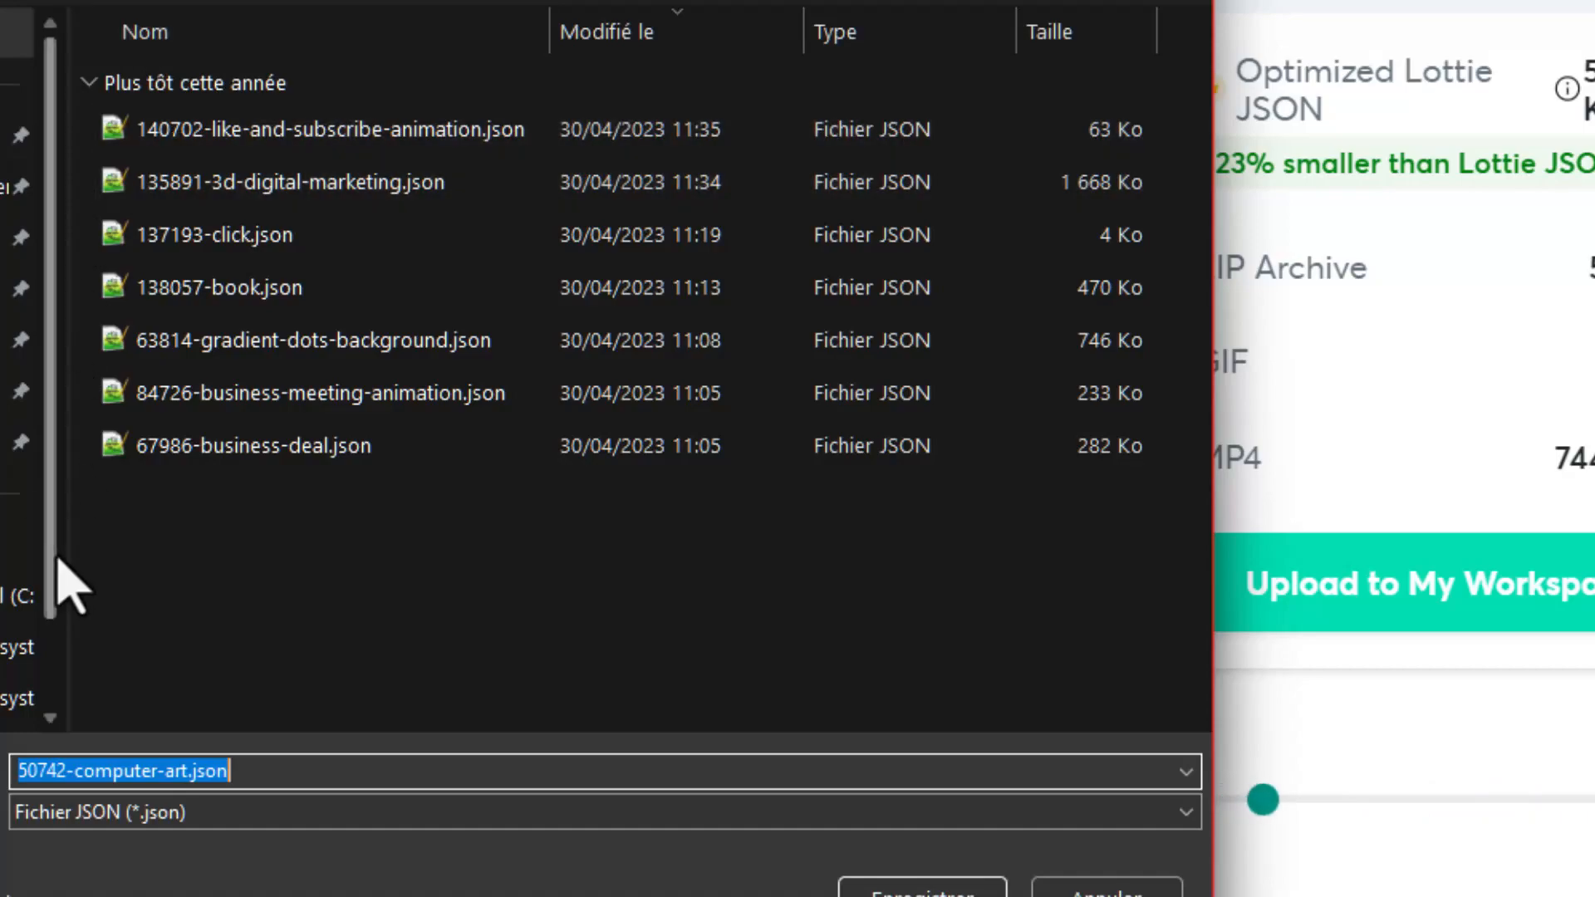
left_click(285, 765)
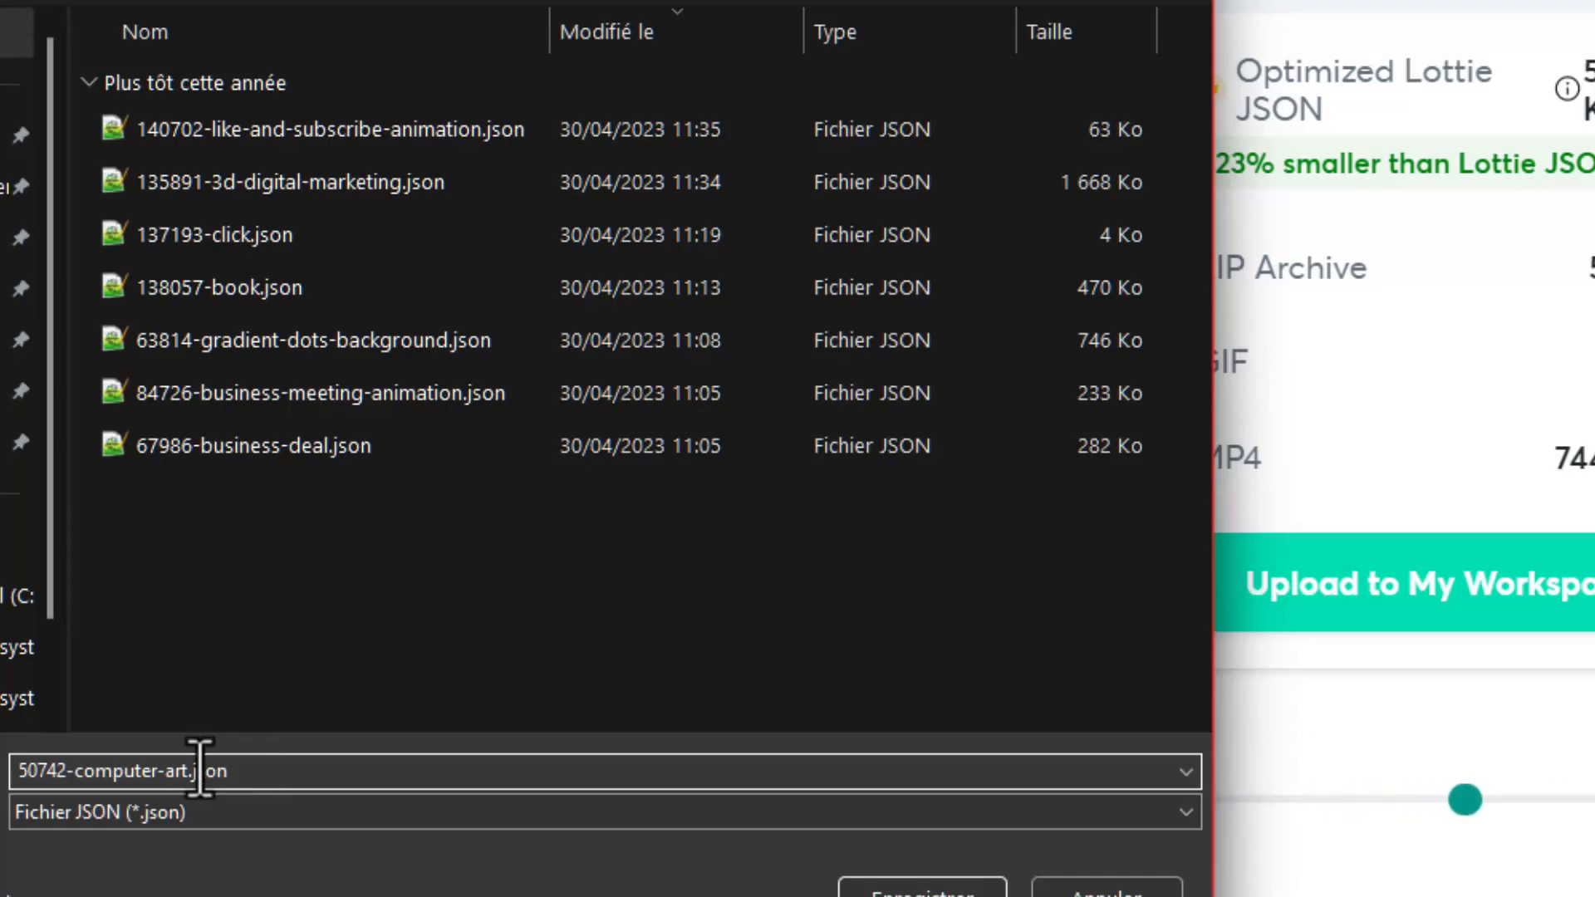
key("ctrl+a")
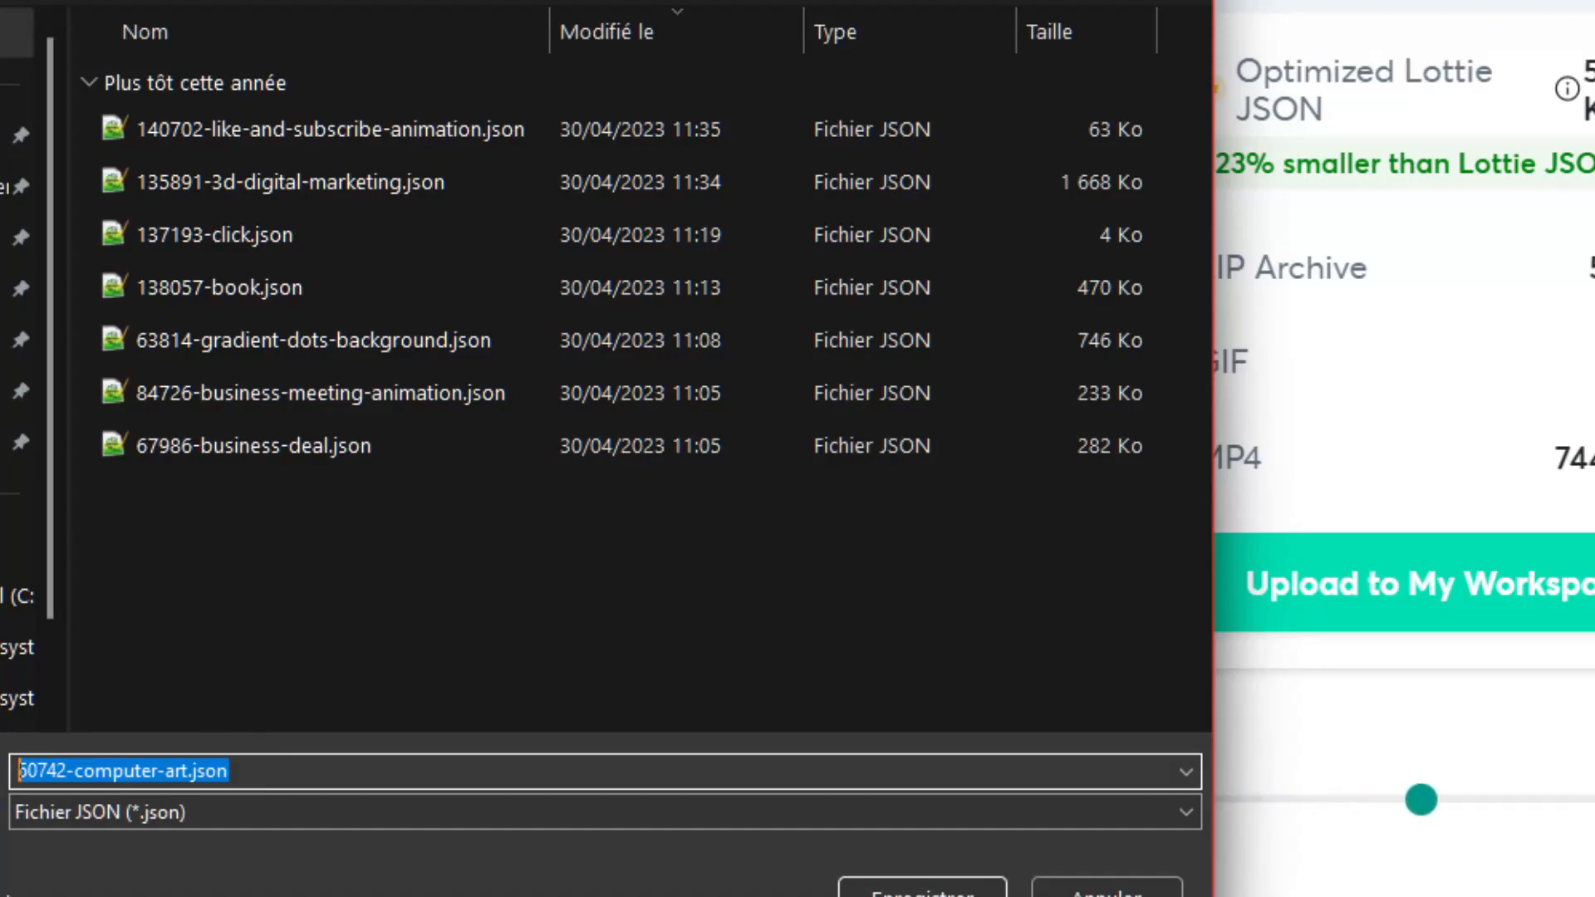
type("a")
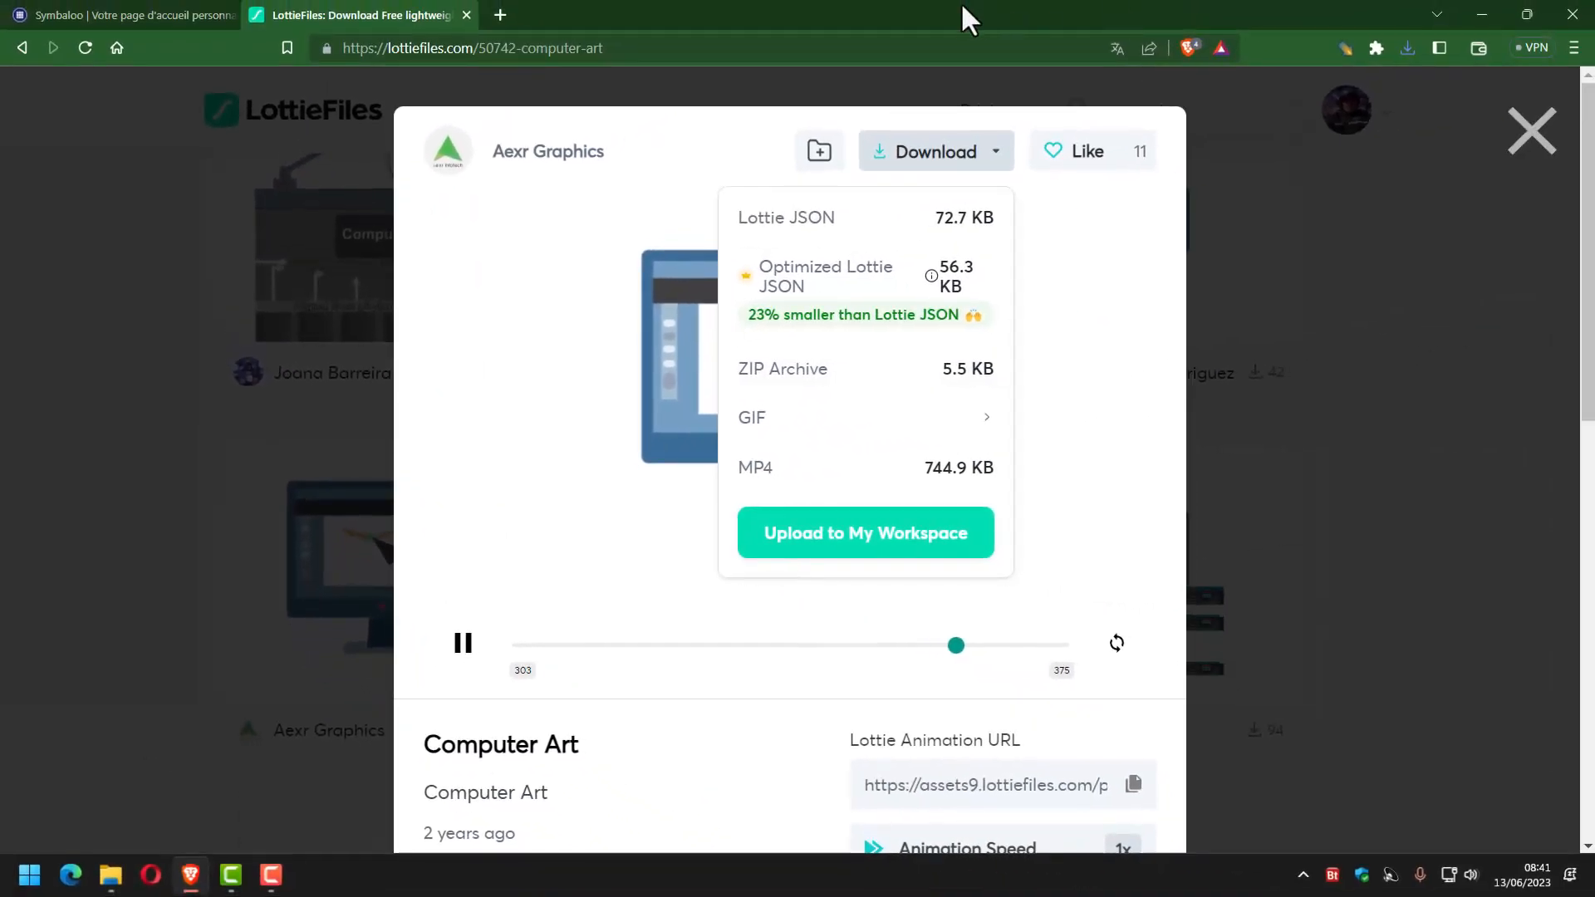
Check the saved file in the lottie folder in File Explorer and switch to the open Camtasia project.
mouse_move(111, 875)
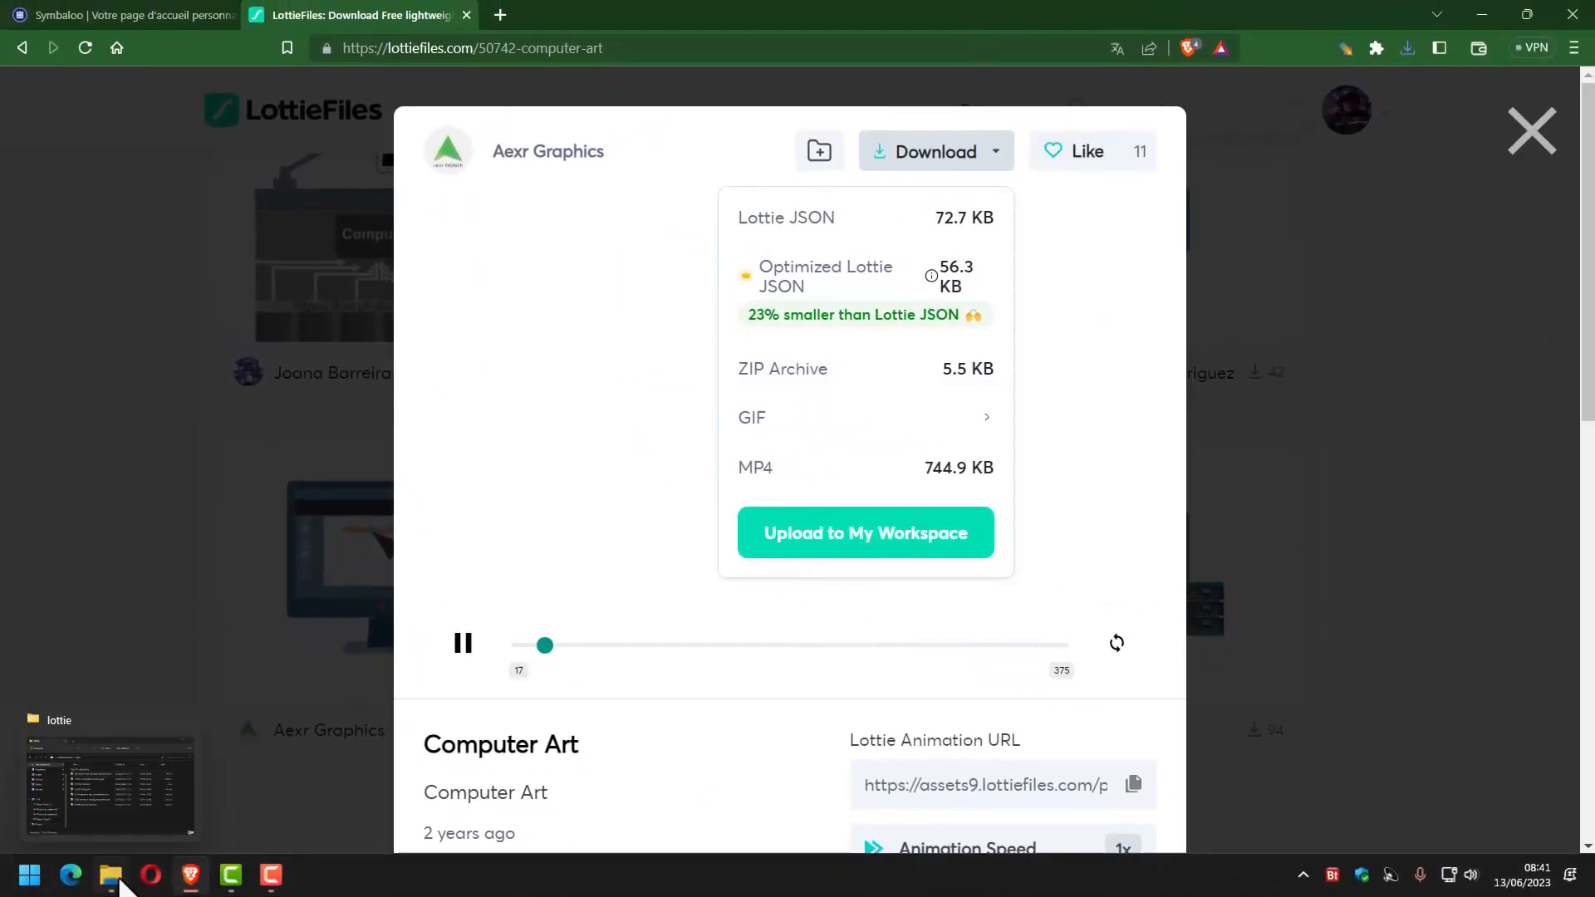
left_click(128, 809)
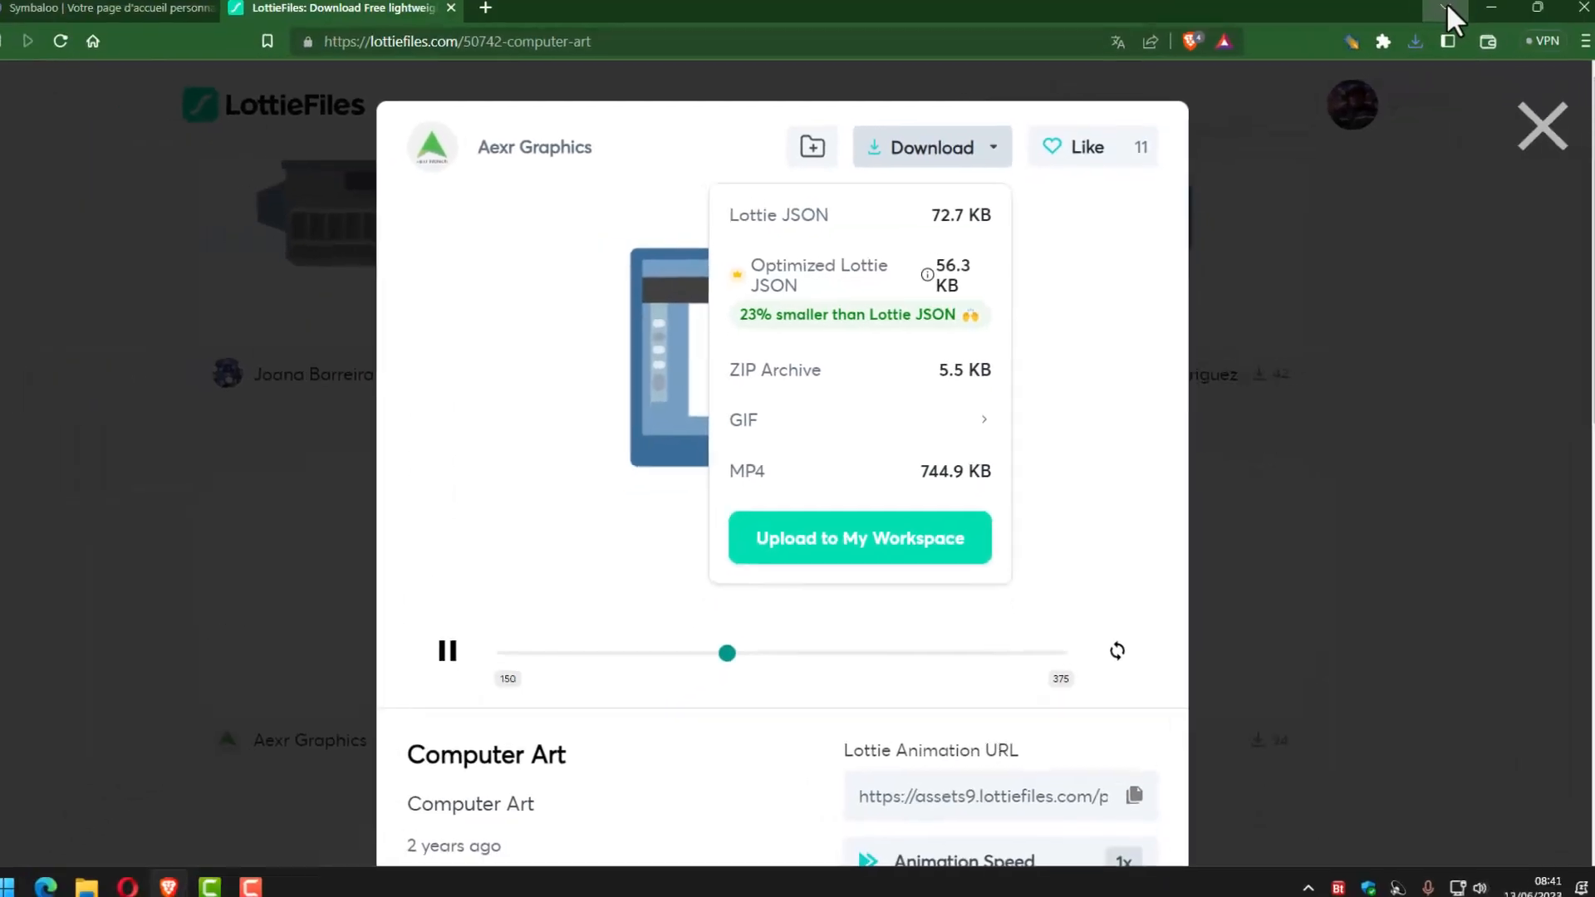
left_click(1437, 10)
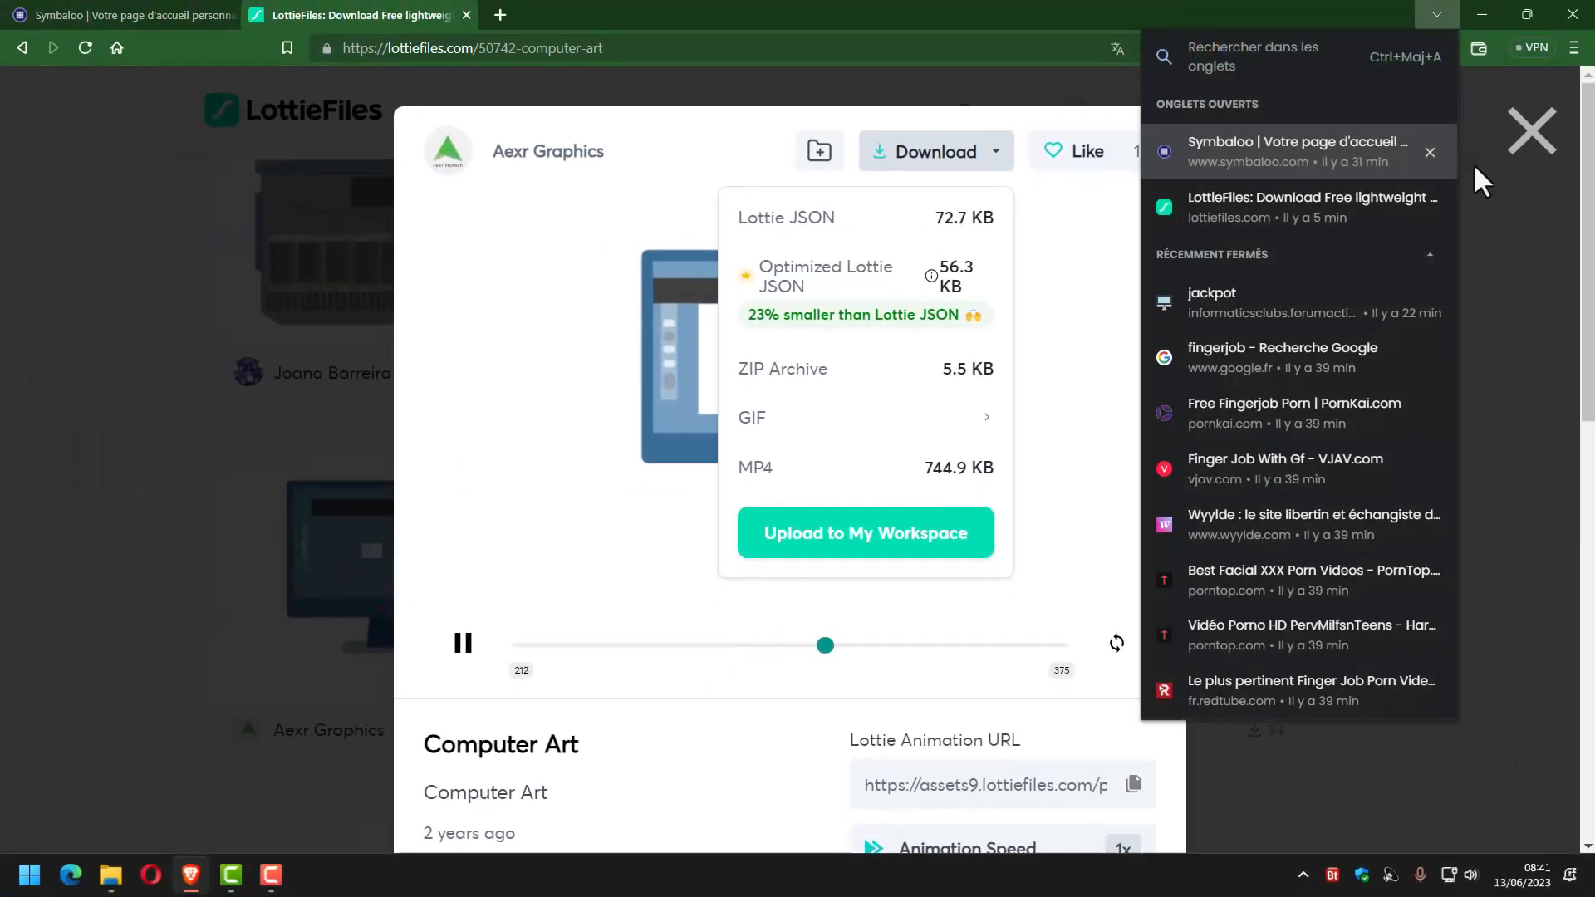
left_click(1477, 10)
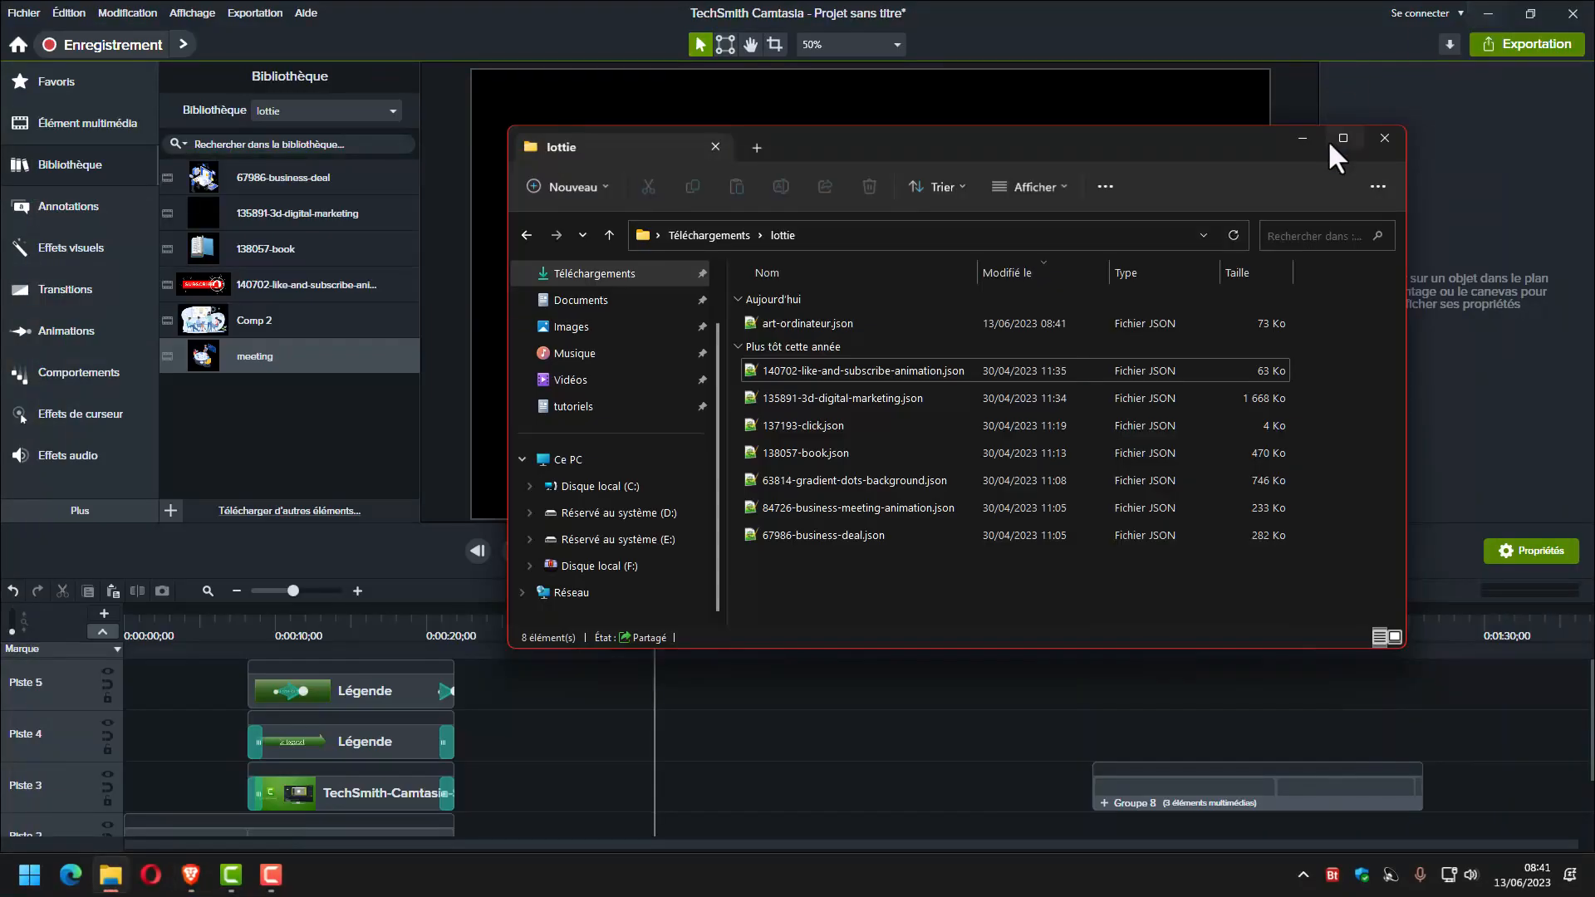
left_click(829, 712)
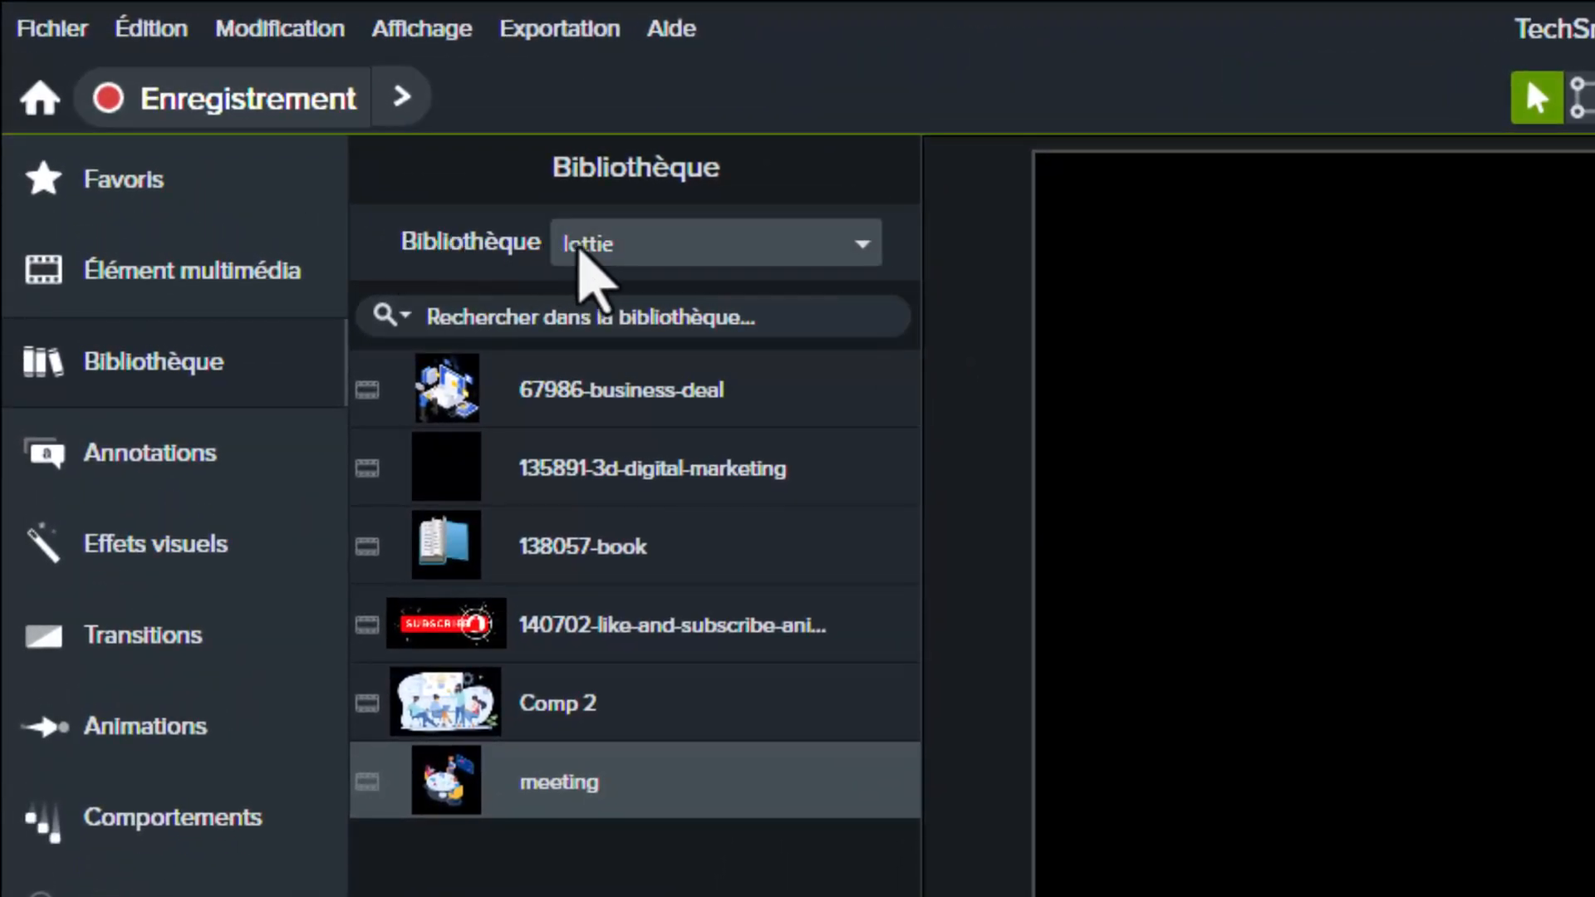
left_click(862, 246)
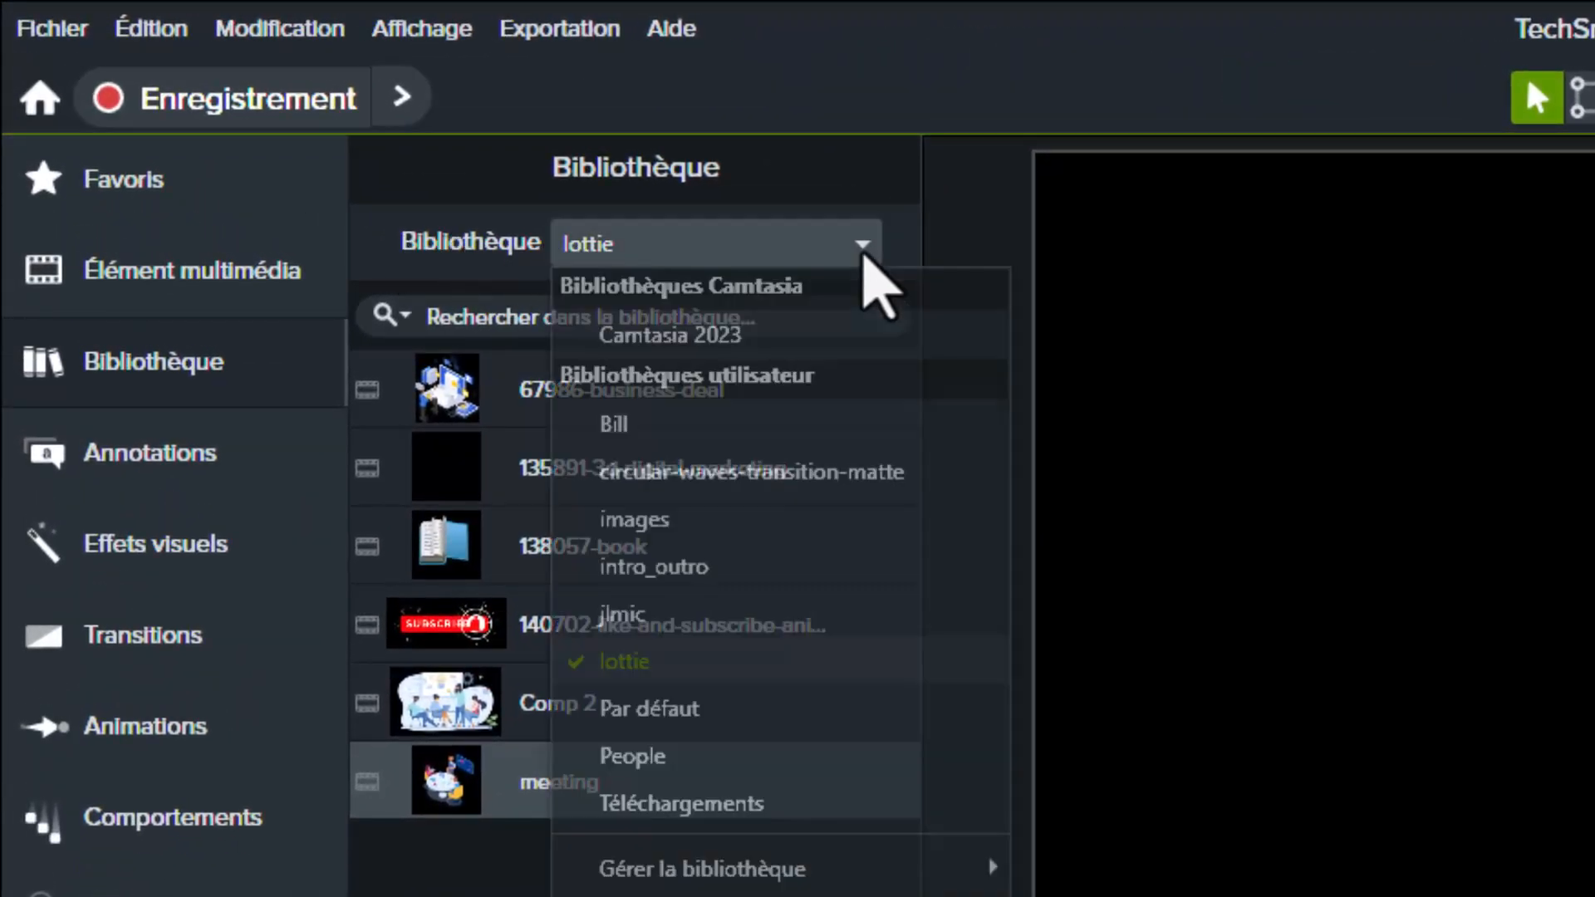
left_click(629, 336)
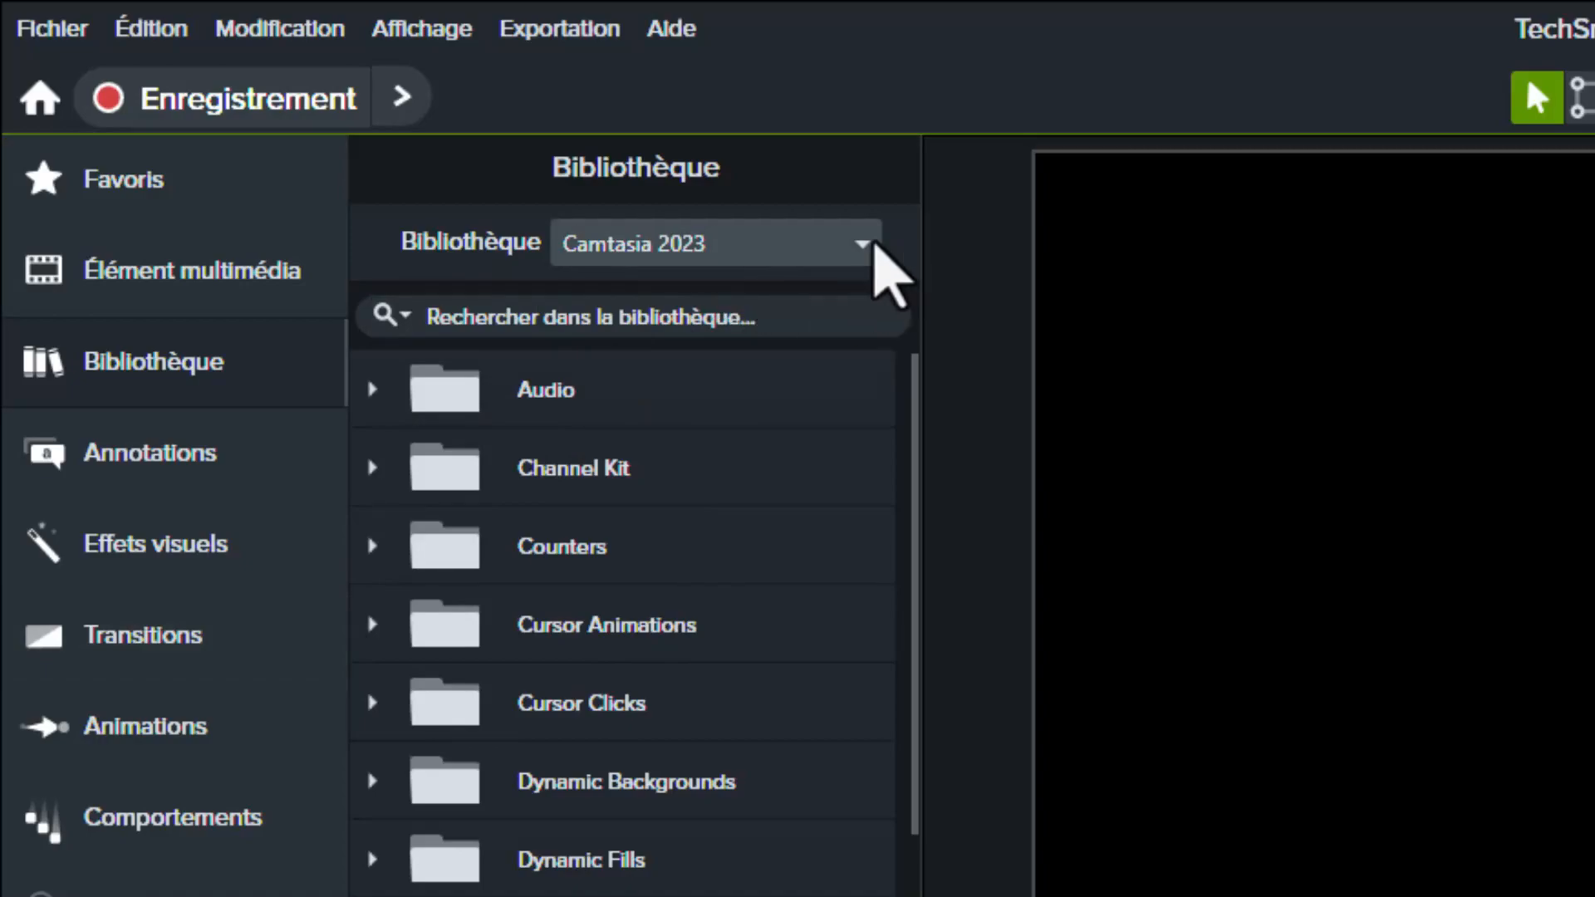
left_click(862, 245)
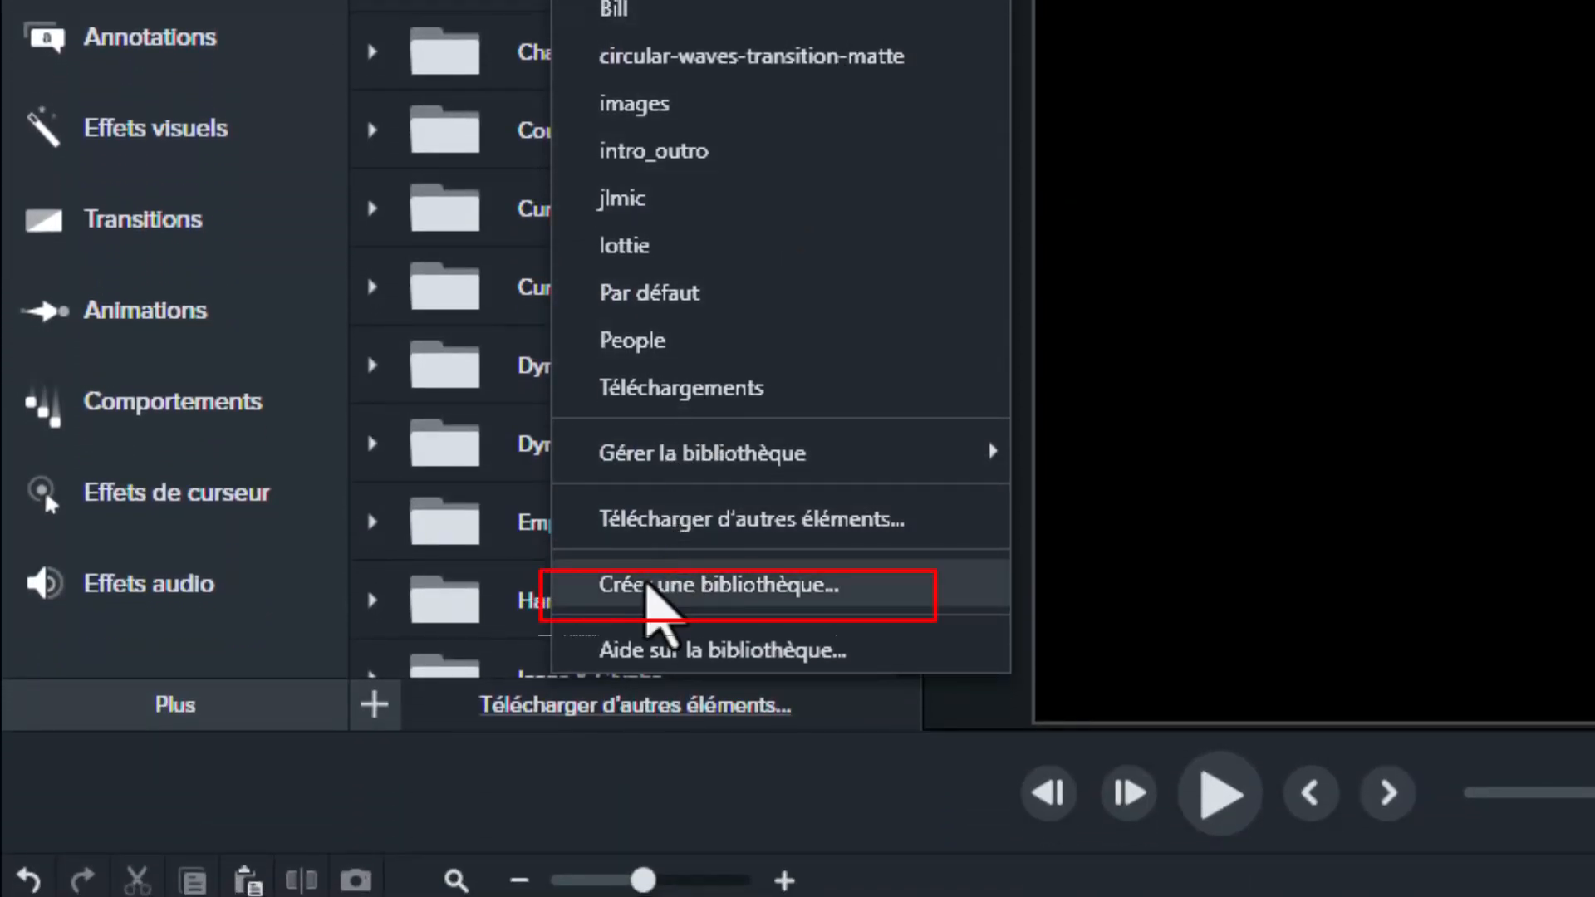
left_click(656, 594)
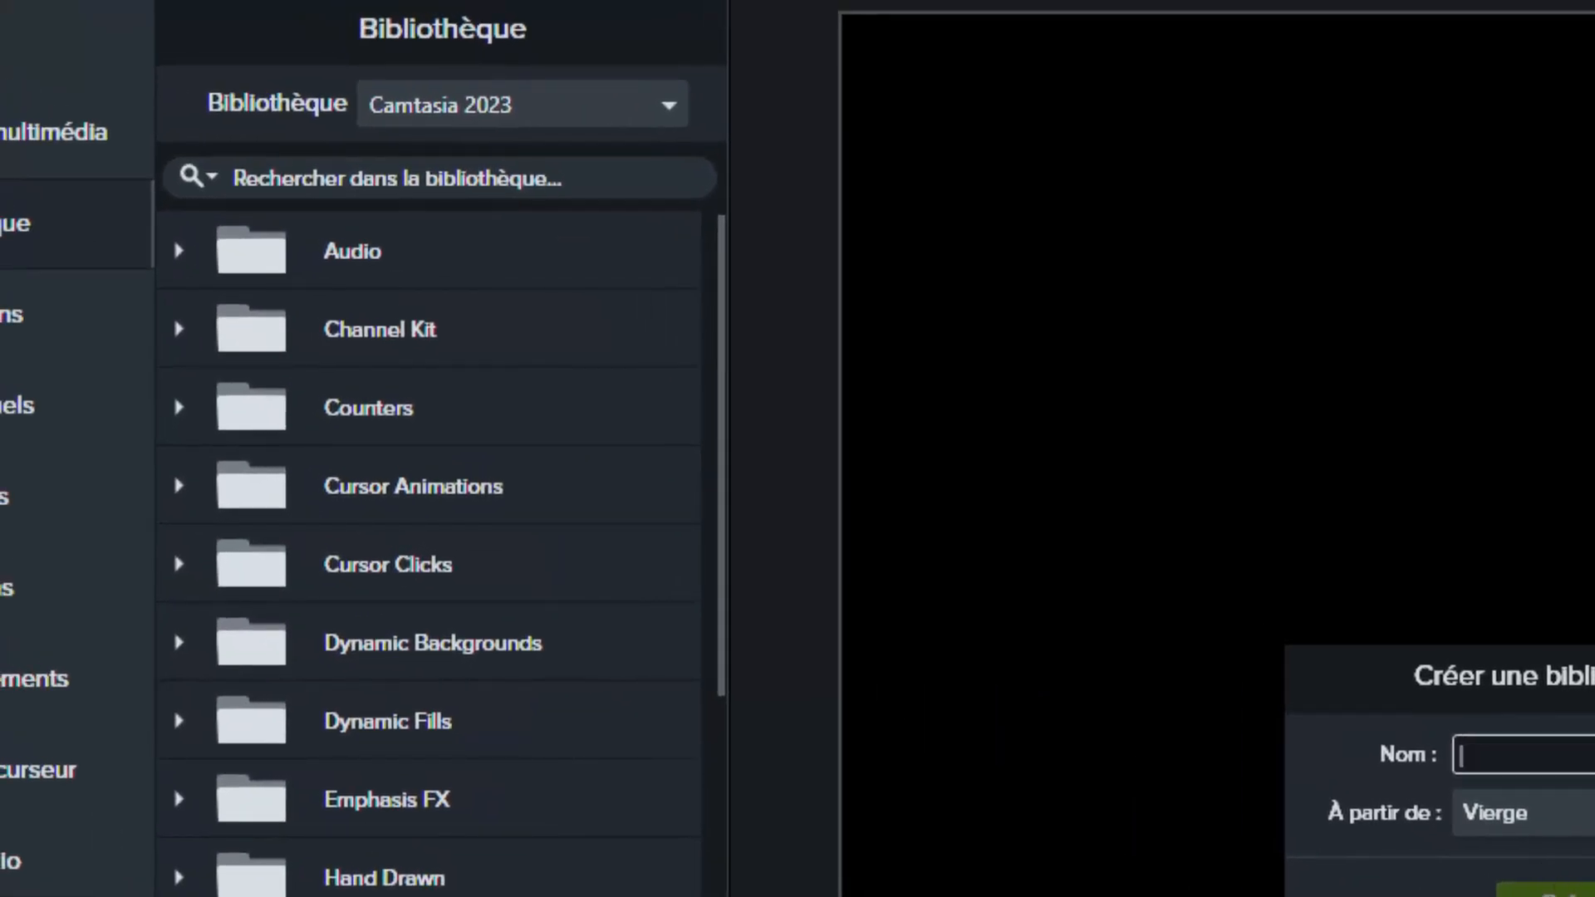
key("Escape")
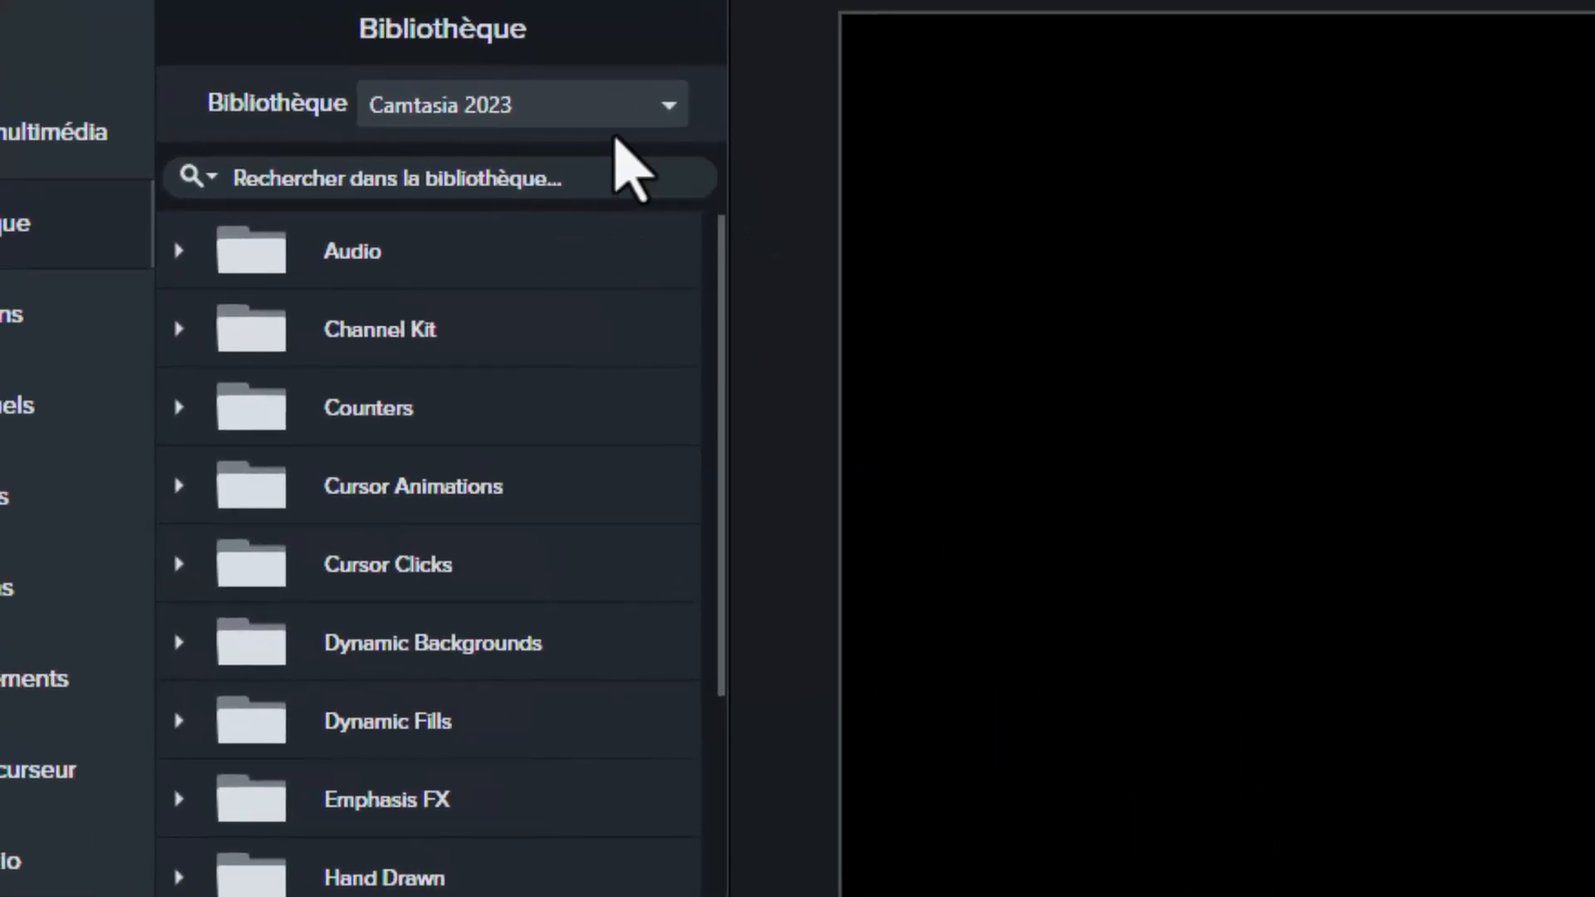
Import art-ordinateur.json from the lottie folder into the lottie user library.
left_click(671, 110)
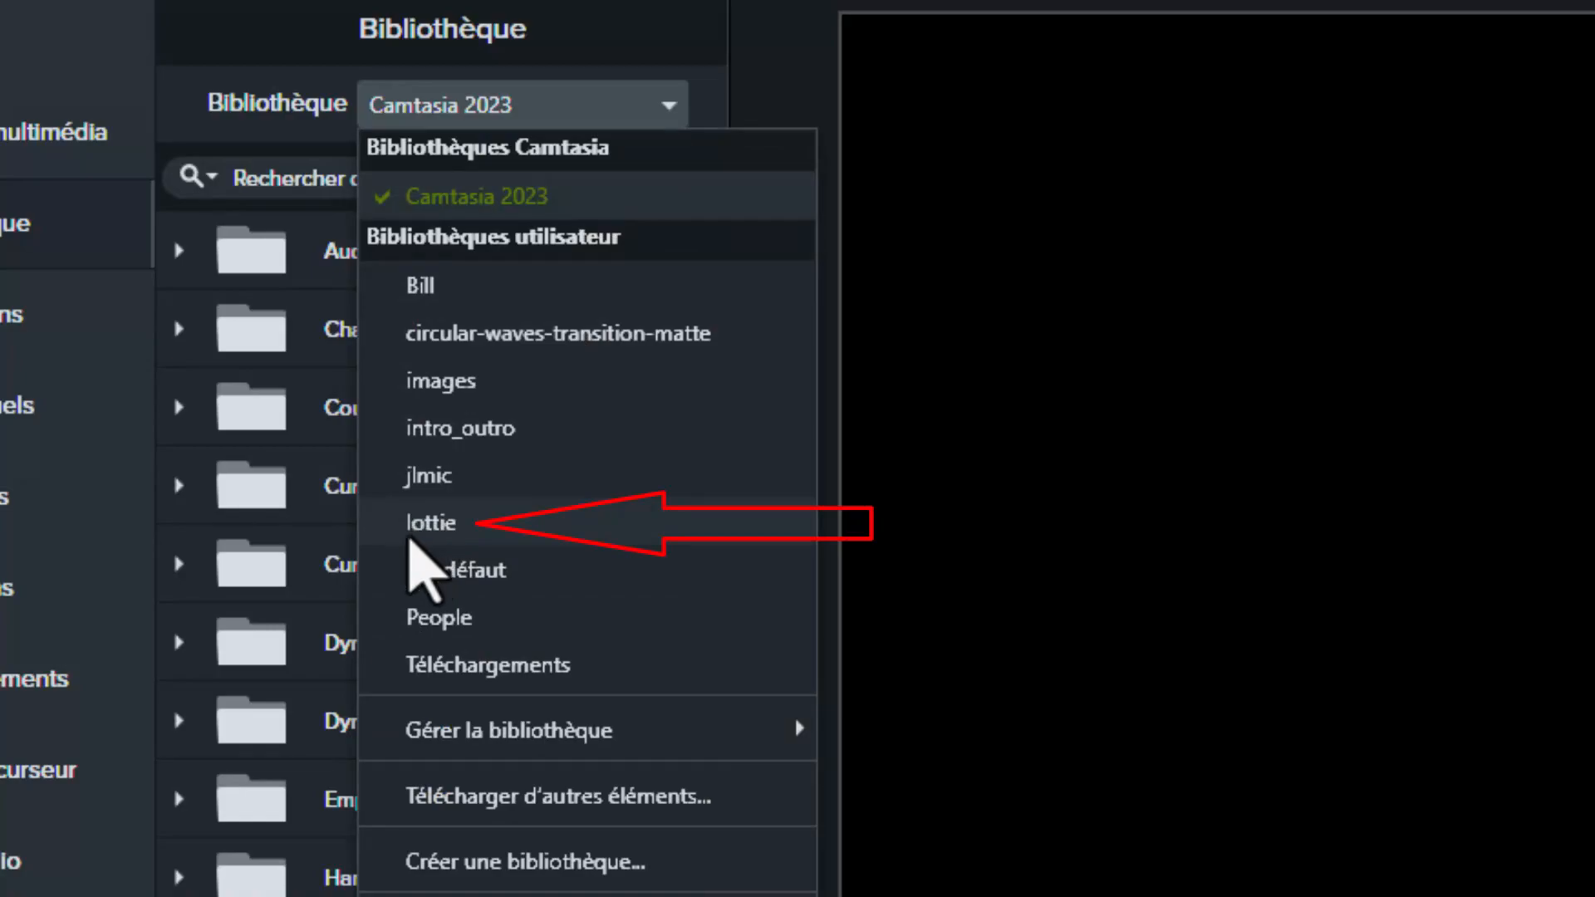
left_click(424, 532)
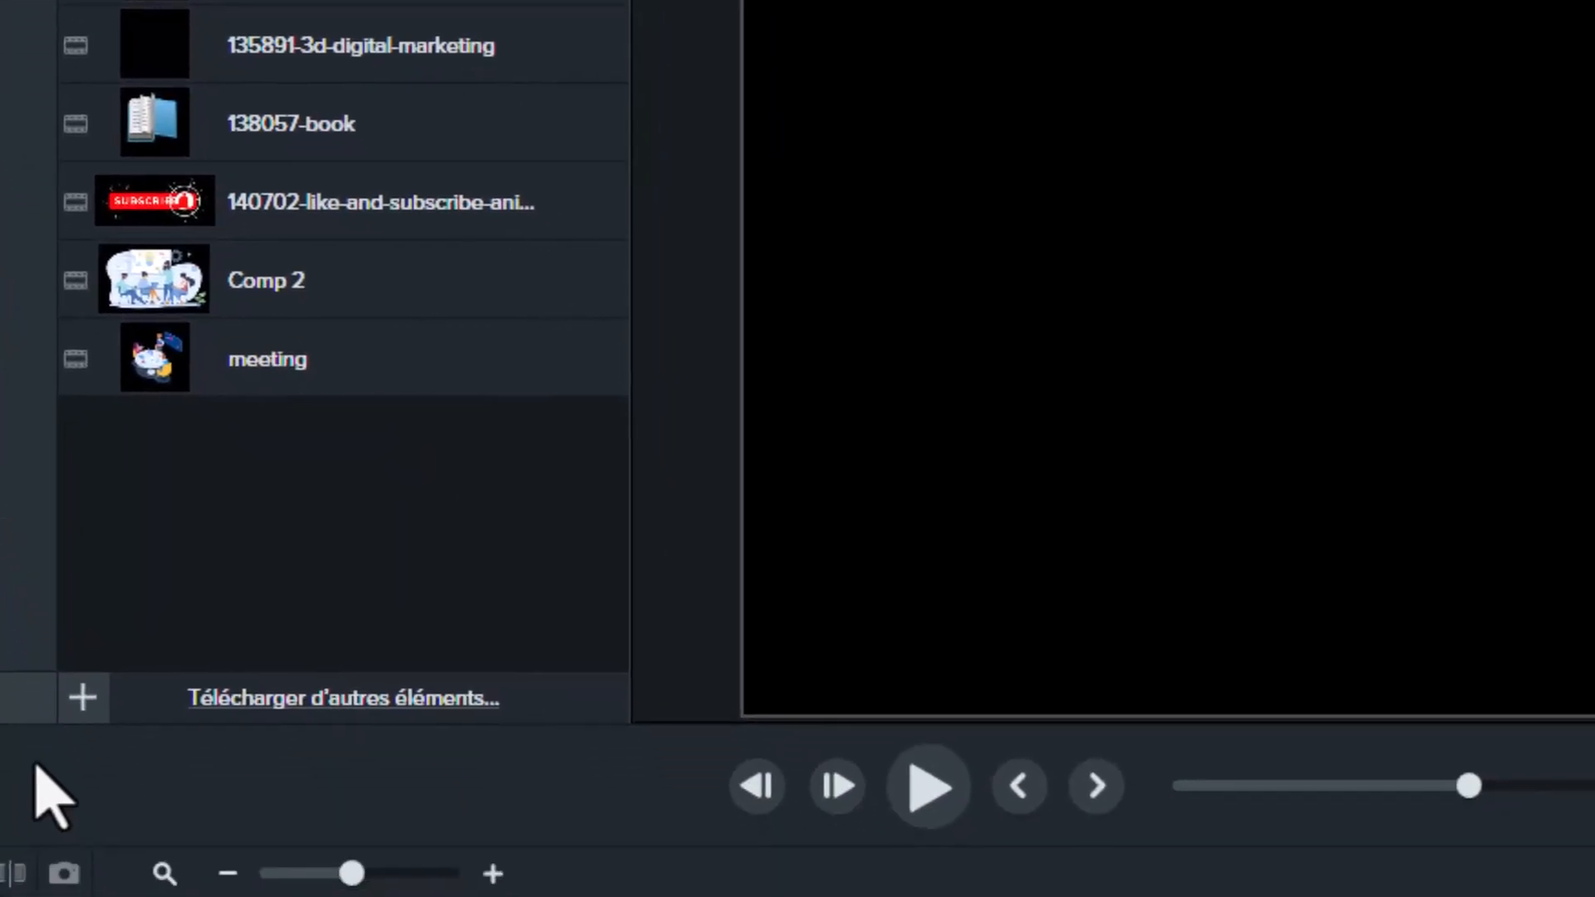
left_click(84, 714)
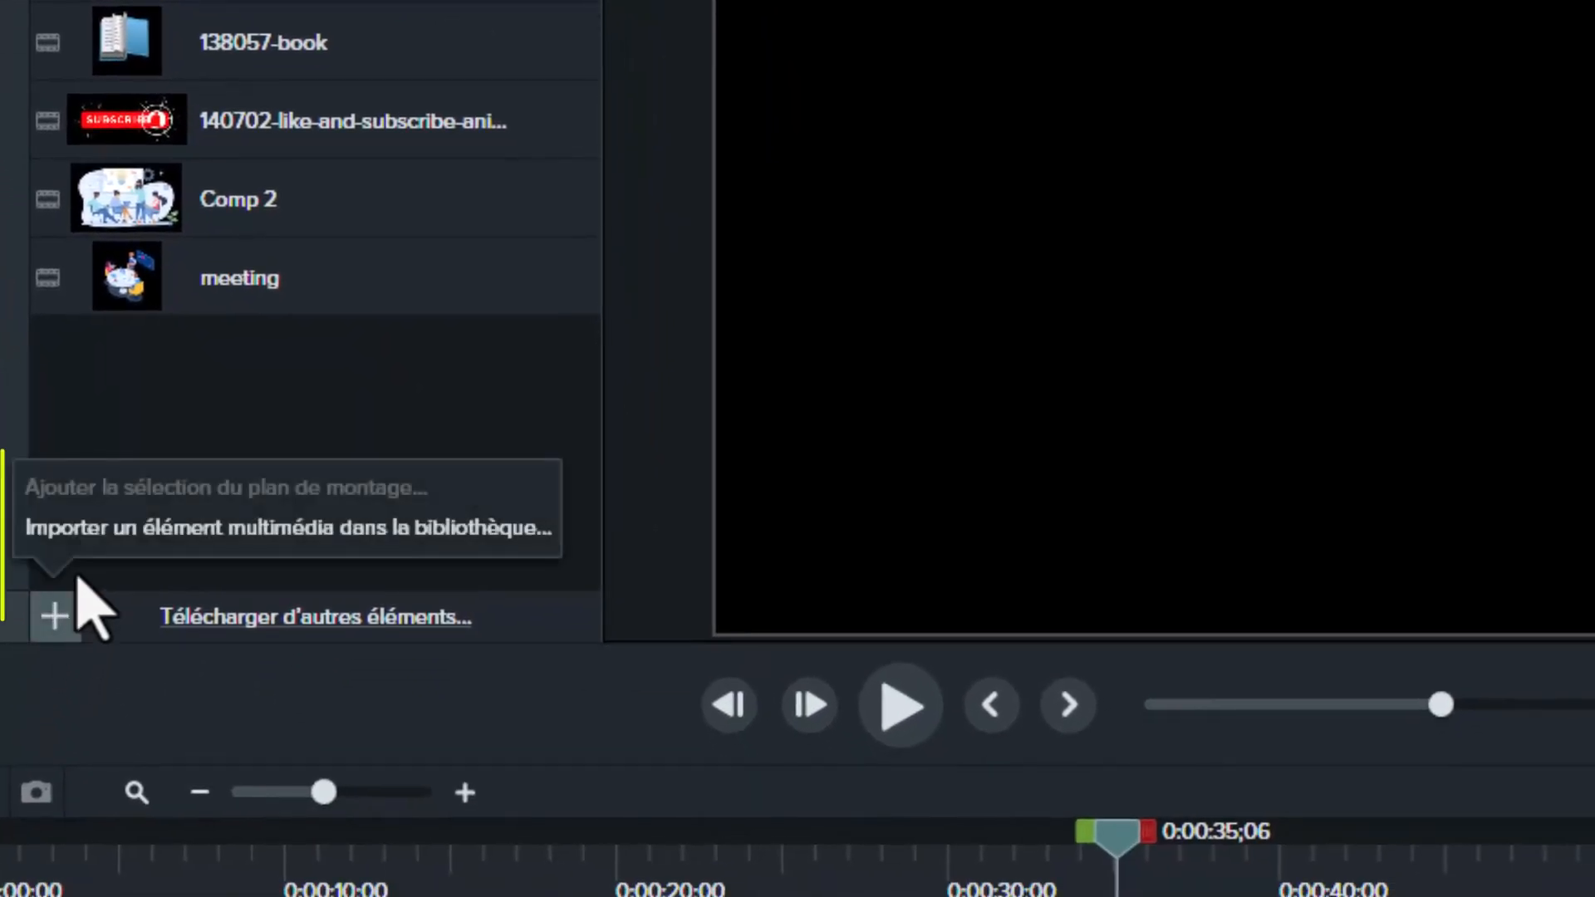
left_click(116, 529)
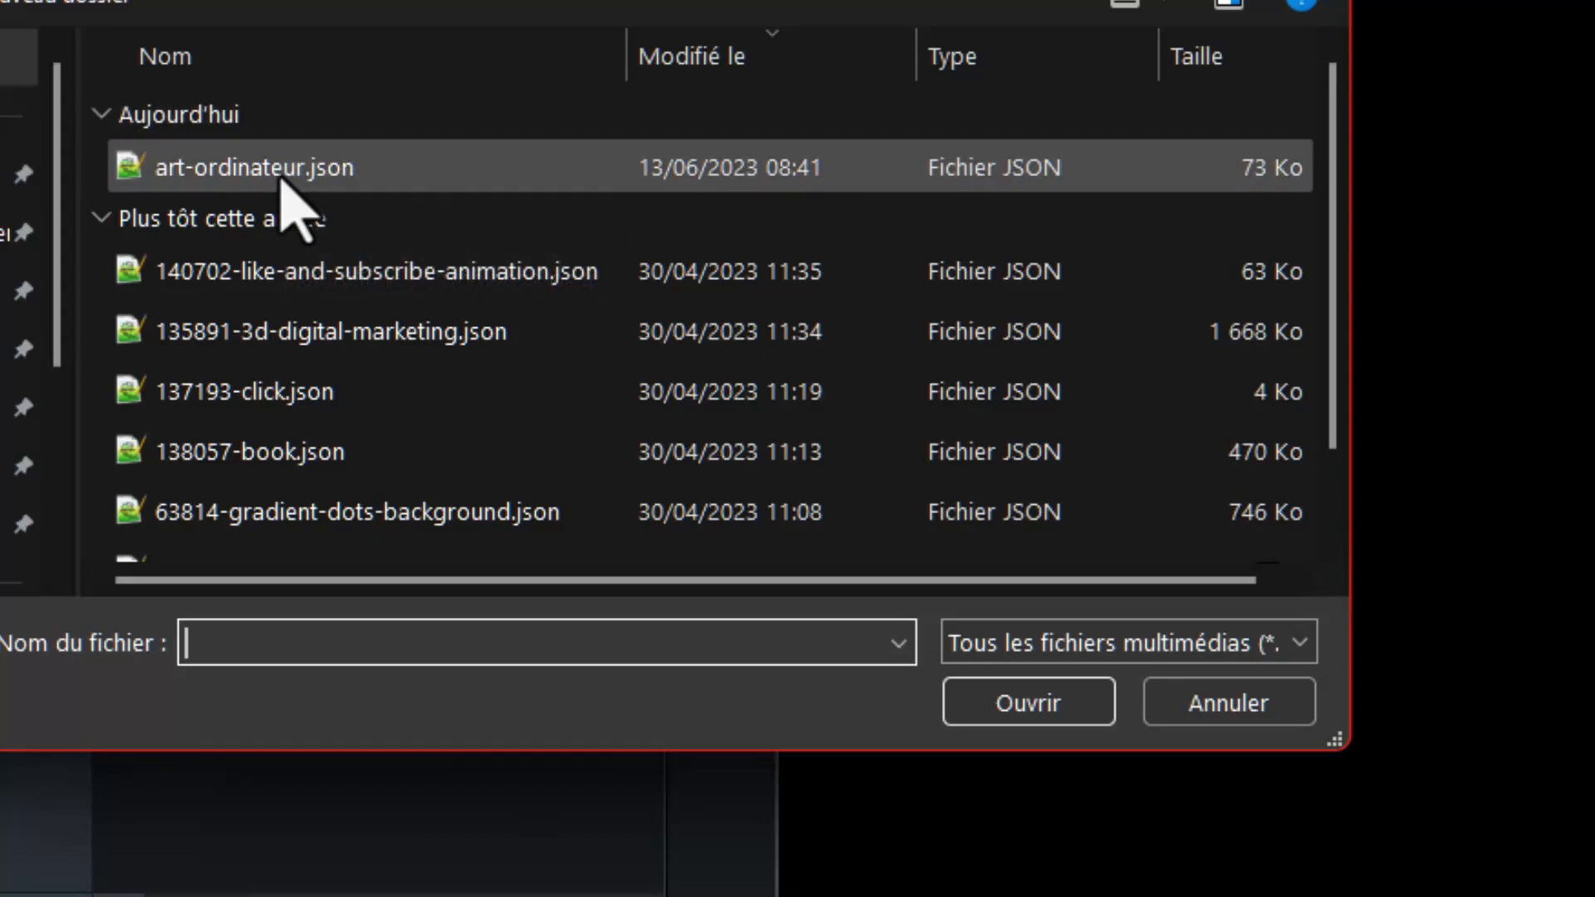
left_click(223, 176)
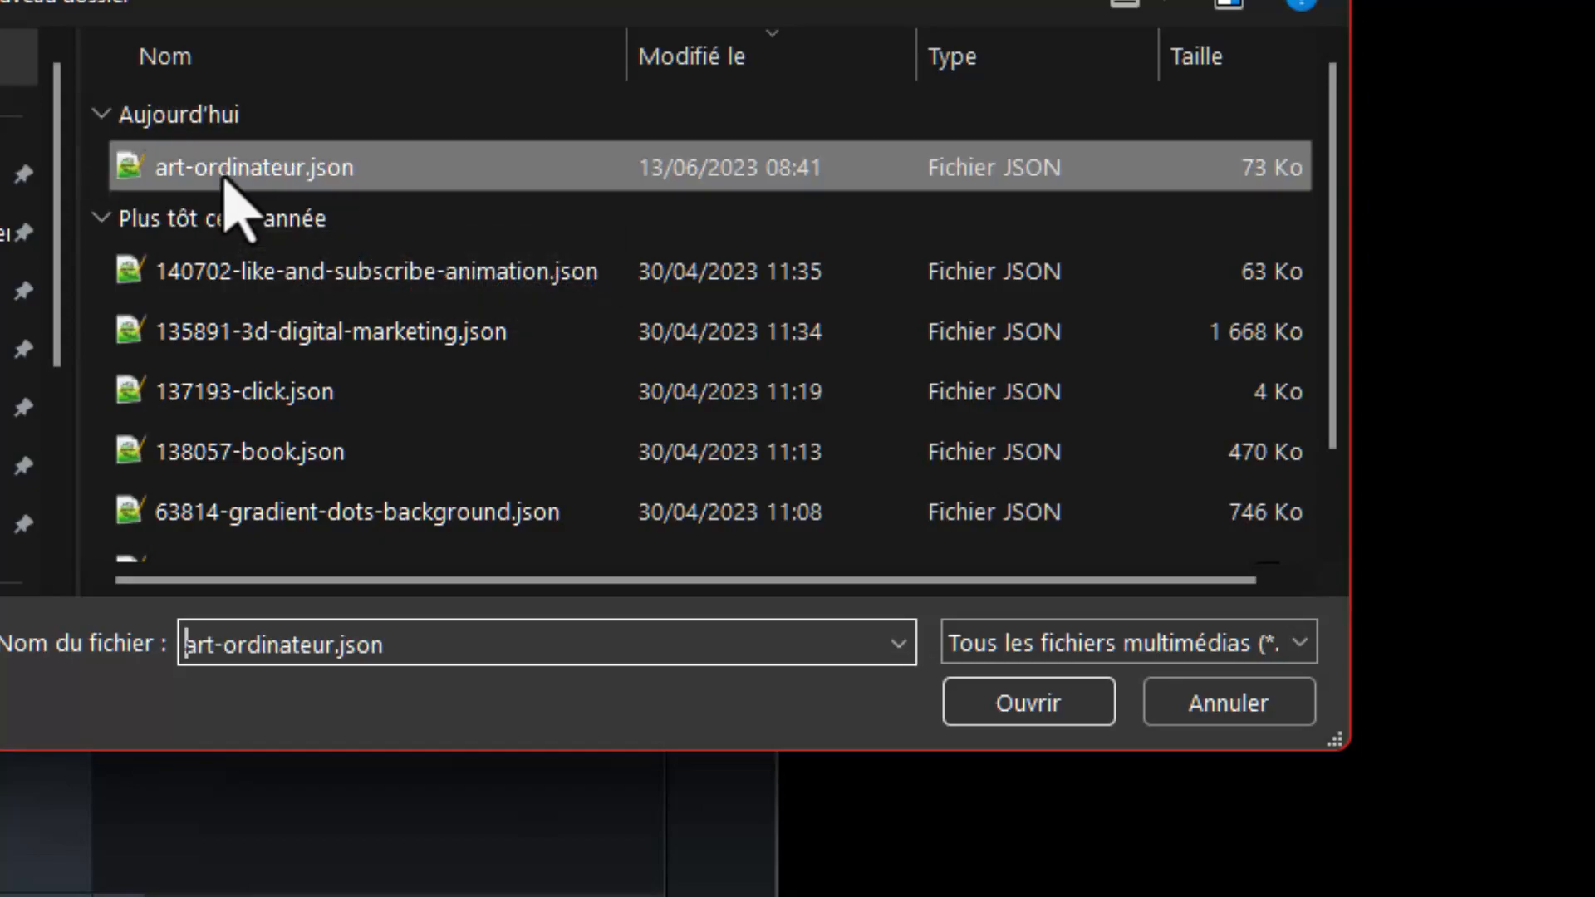
left_click(1020, 699)
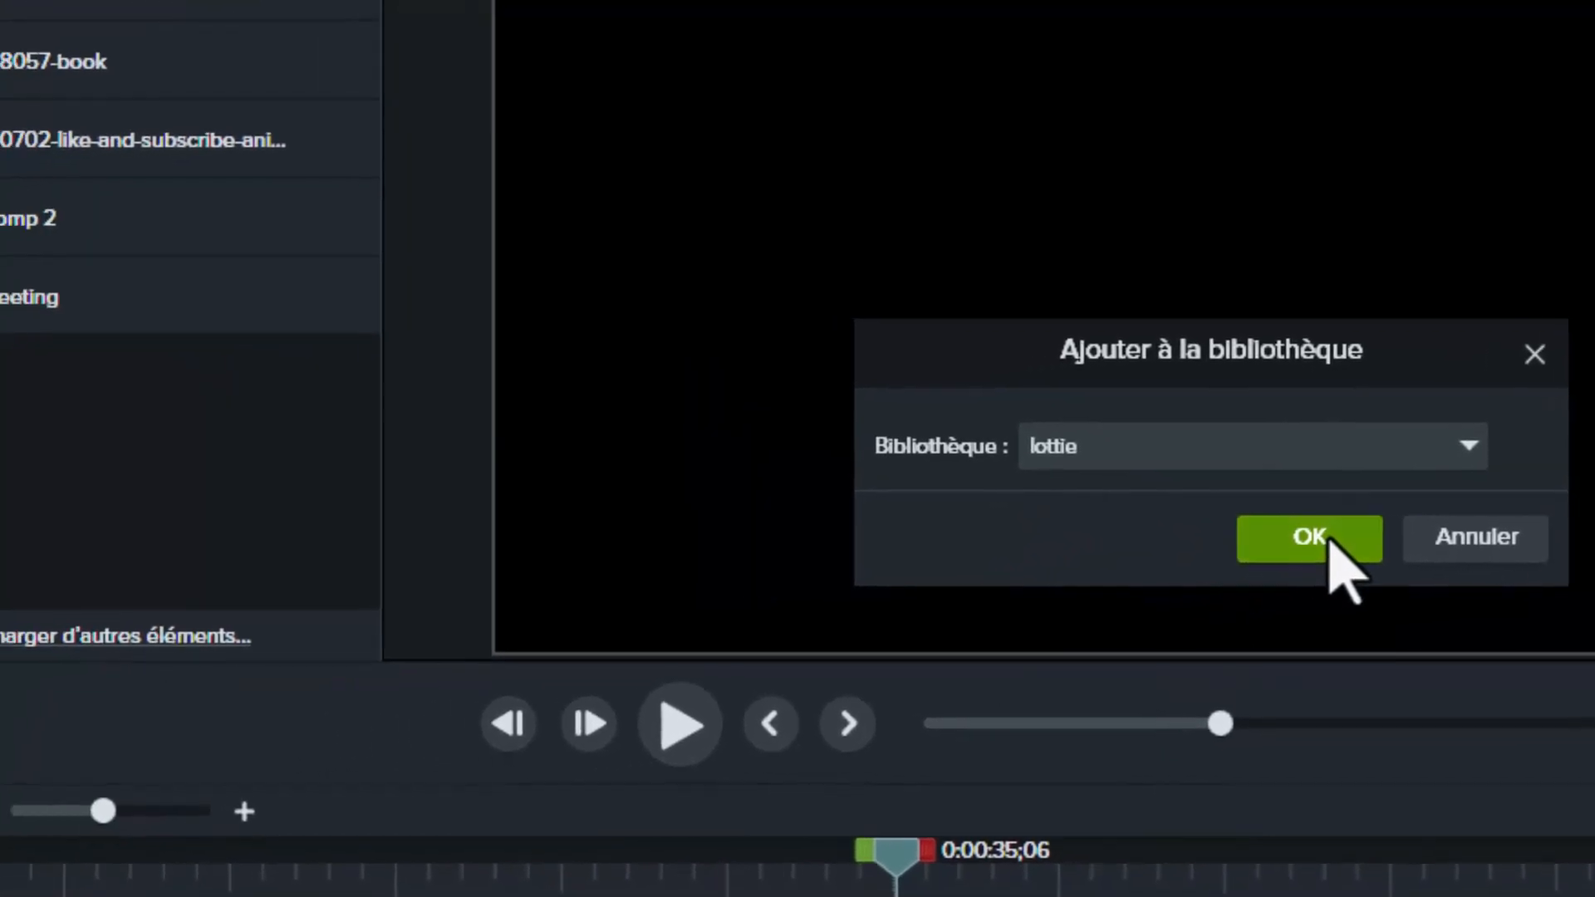
left_click(1129, 555)
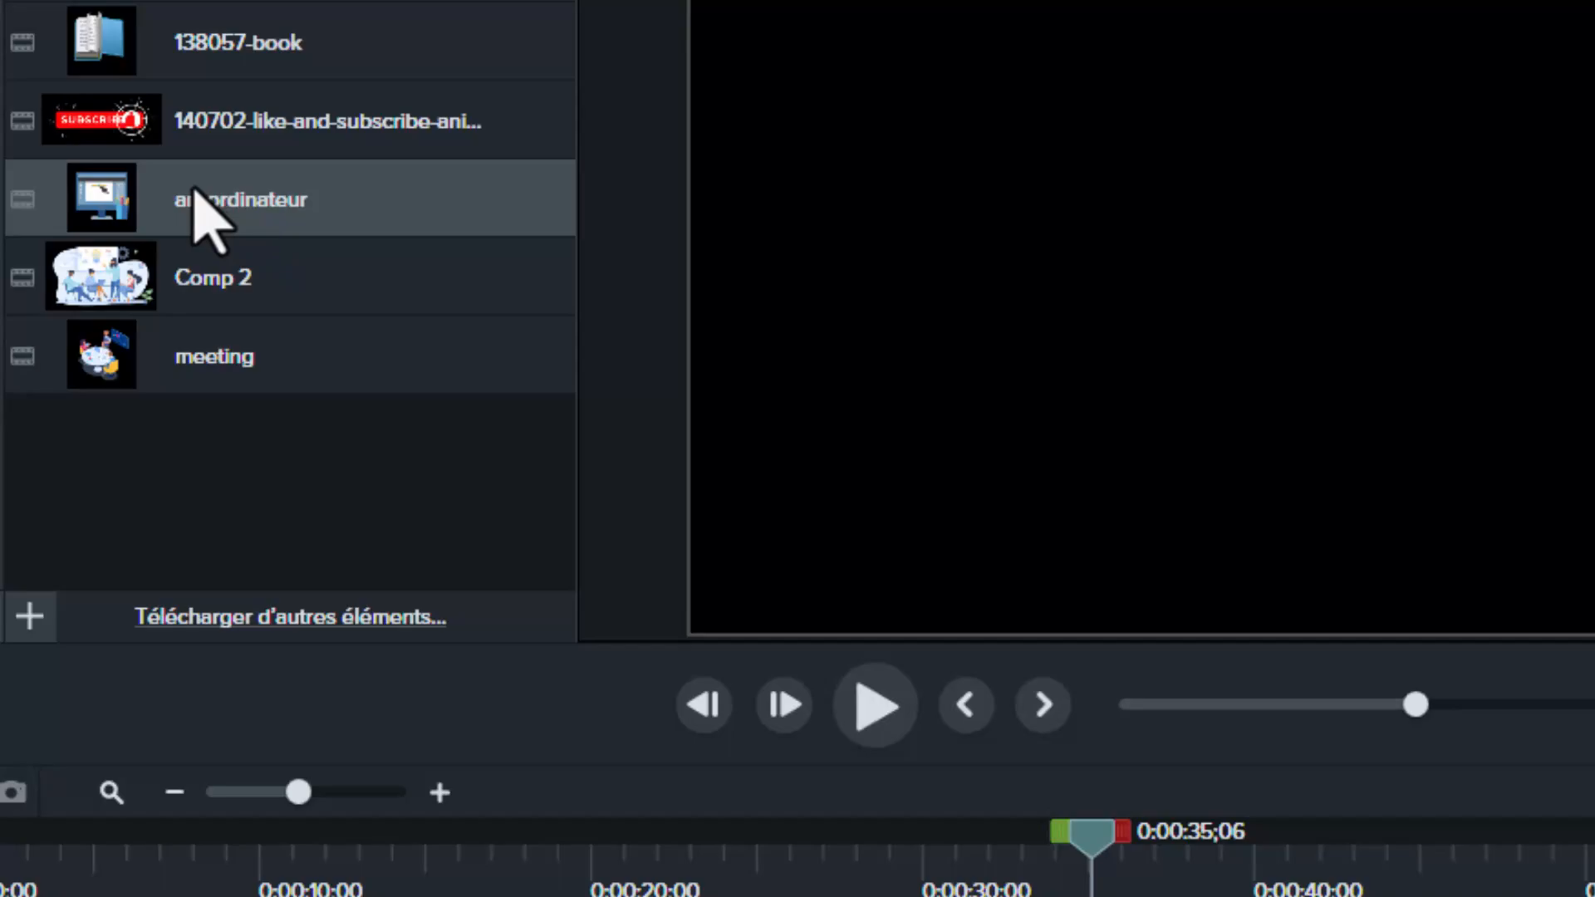
Place the art-ordinateur animation on Piste 3 just before the 0:00:35;06 playhead and play it through.
mouse_move(219, 202)
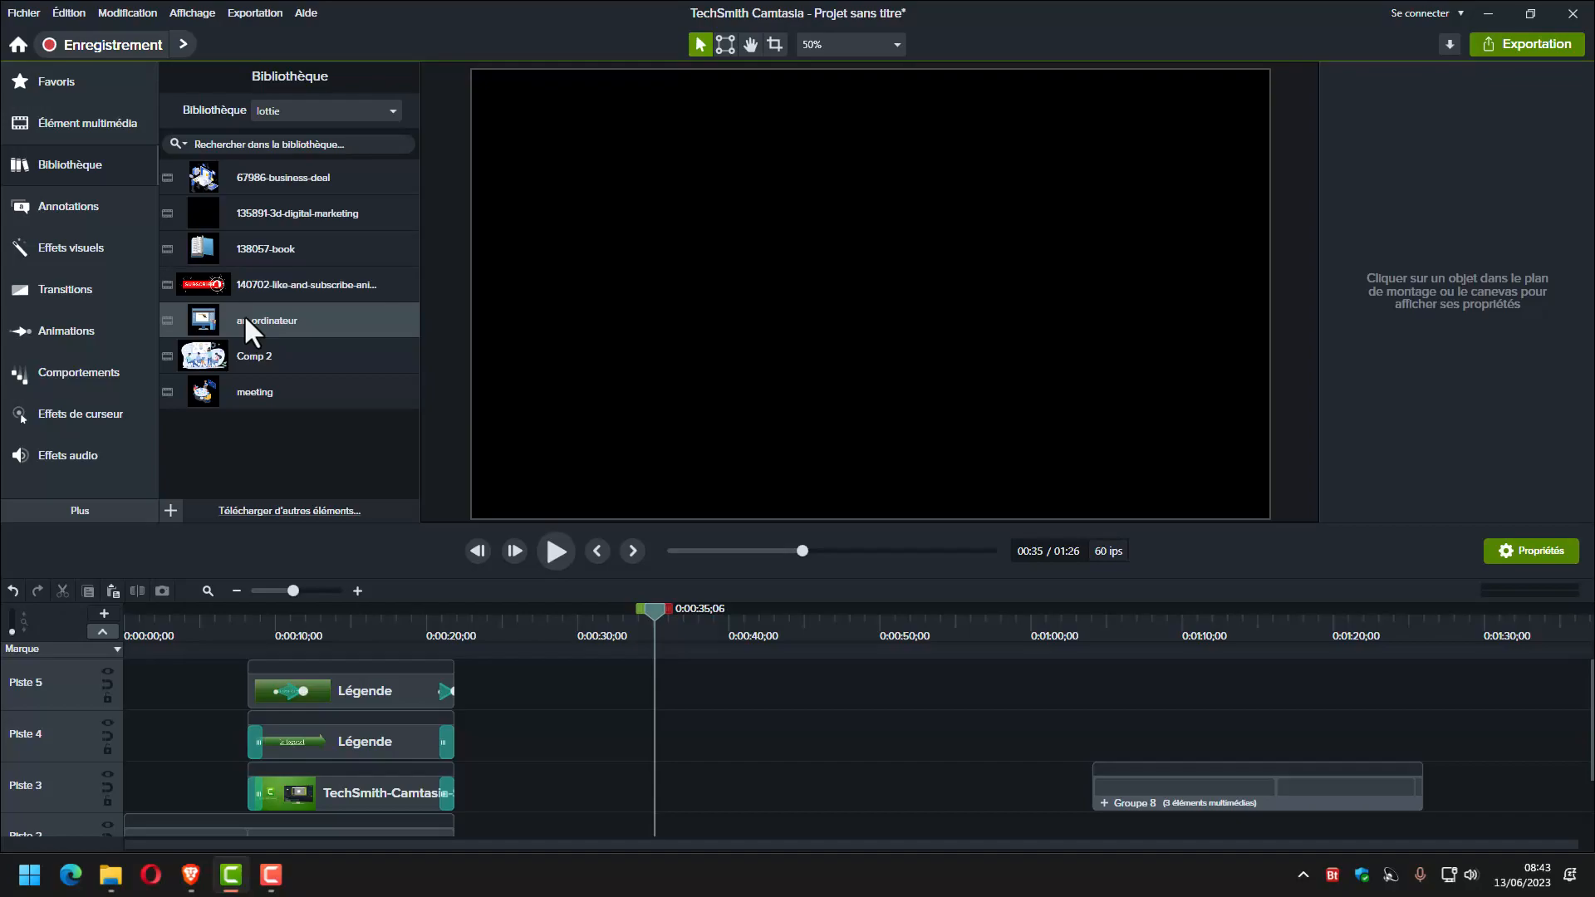
left_click_drag(242, 314, 638, 785)
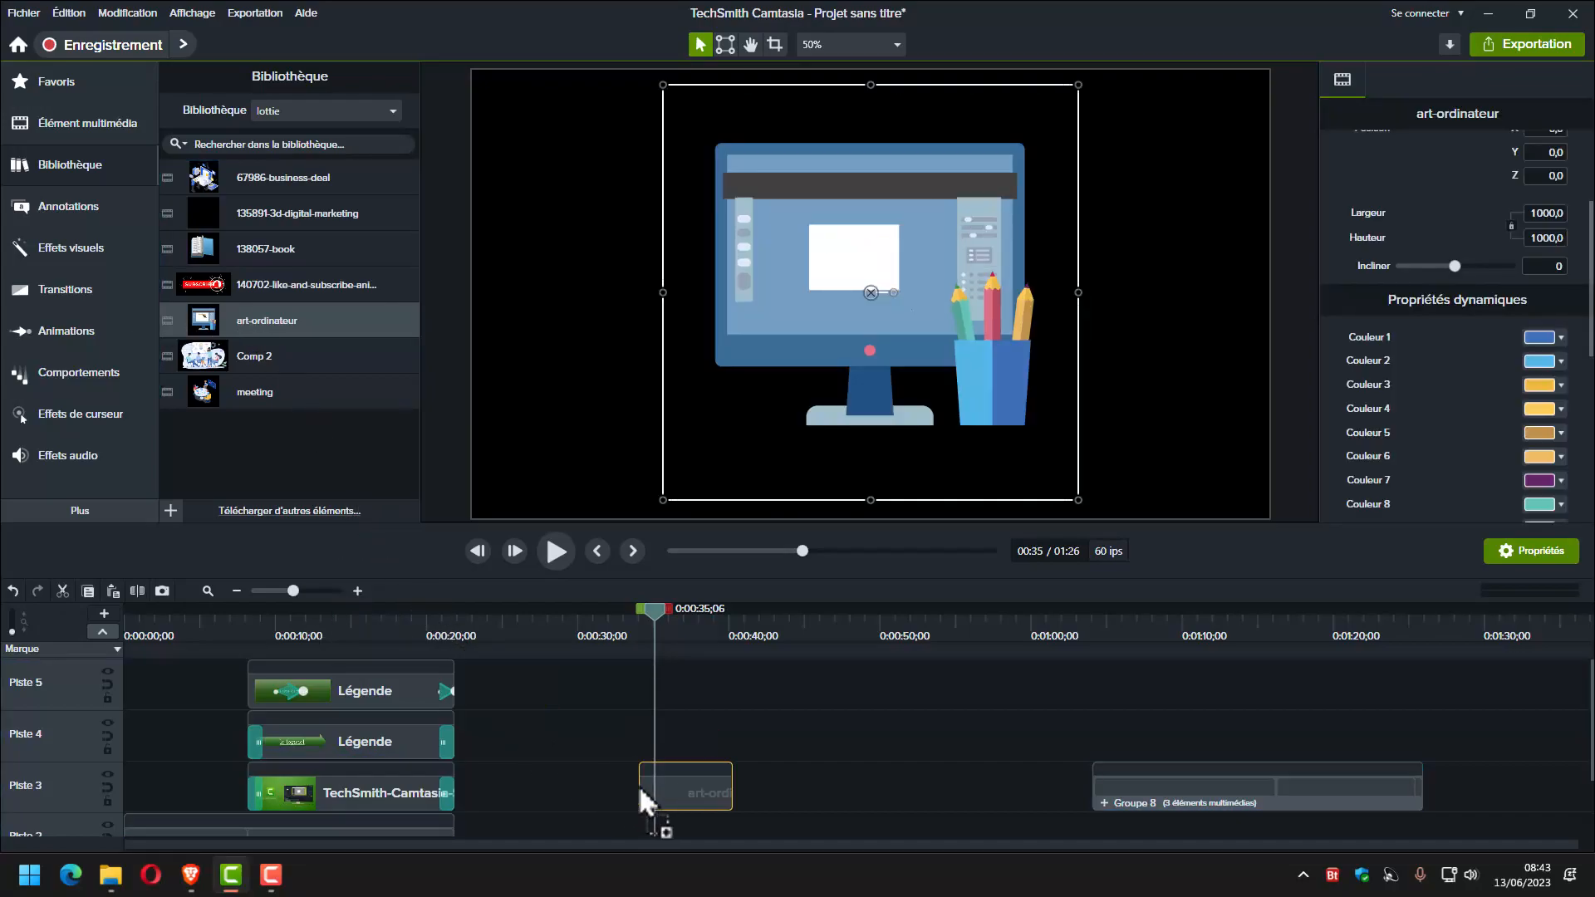
left_click(557, 551)
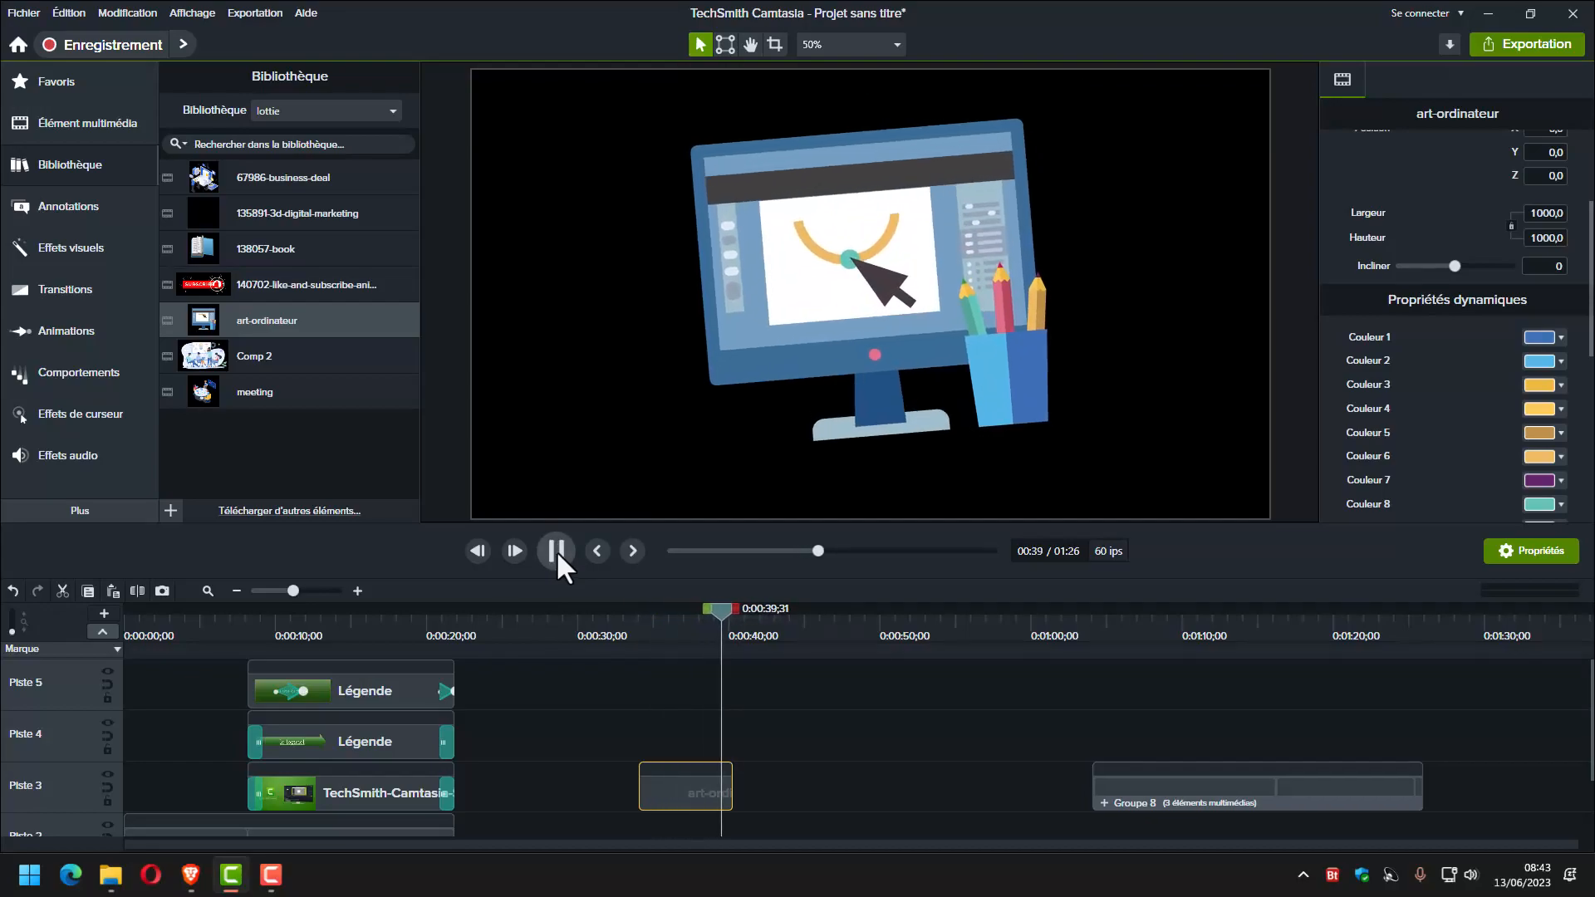
left_click(556, 550)
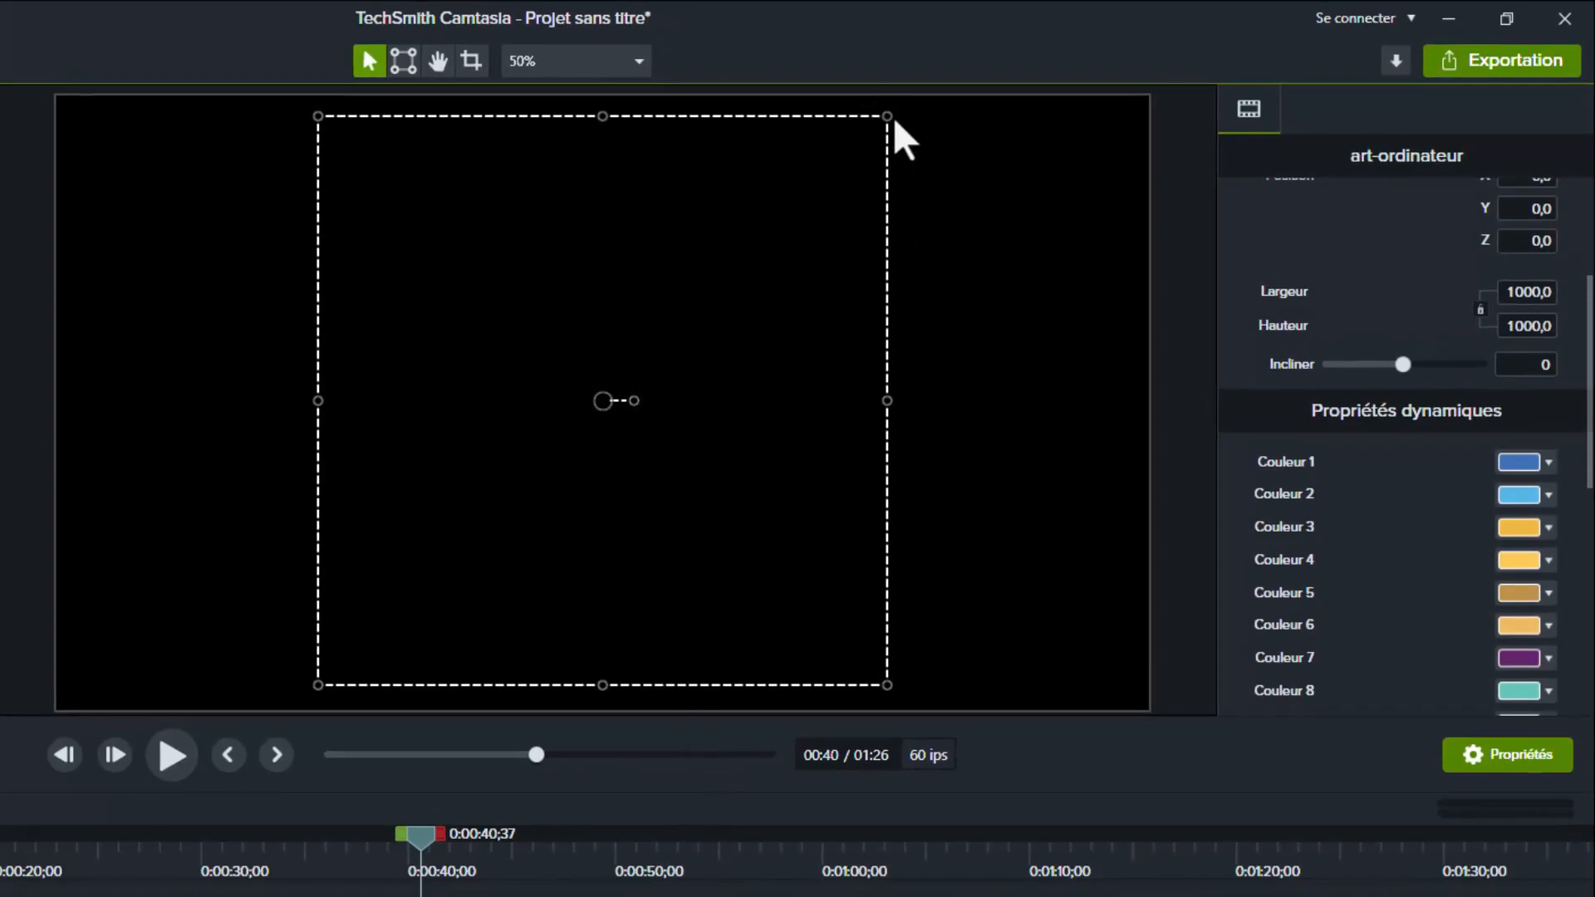
Scale the art-ordinateur animation down on the canvas to about 948 by 948.
left_click_drag(887, 118, 858, 200)
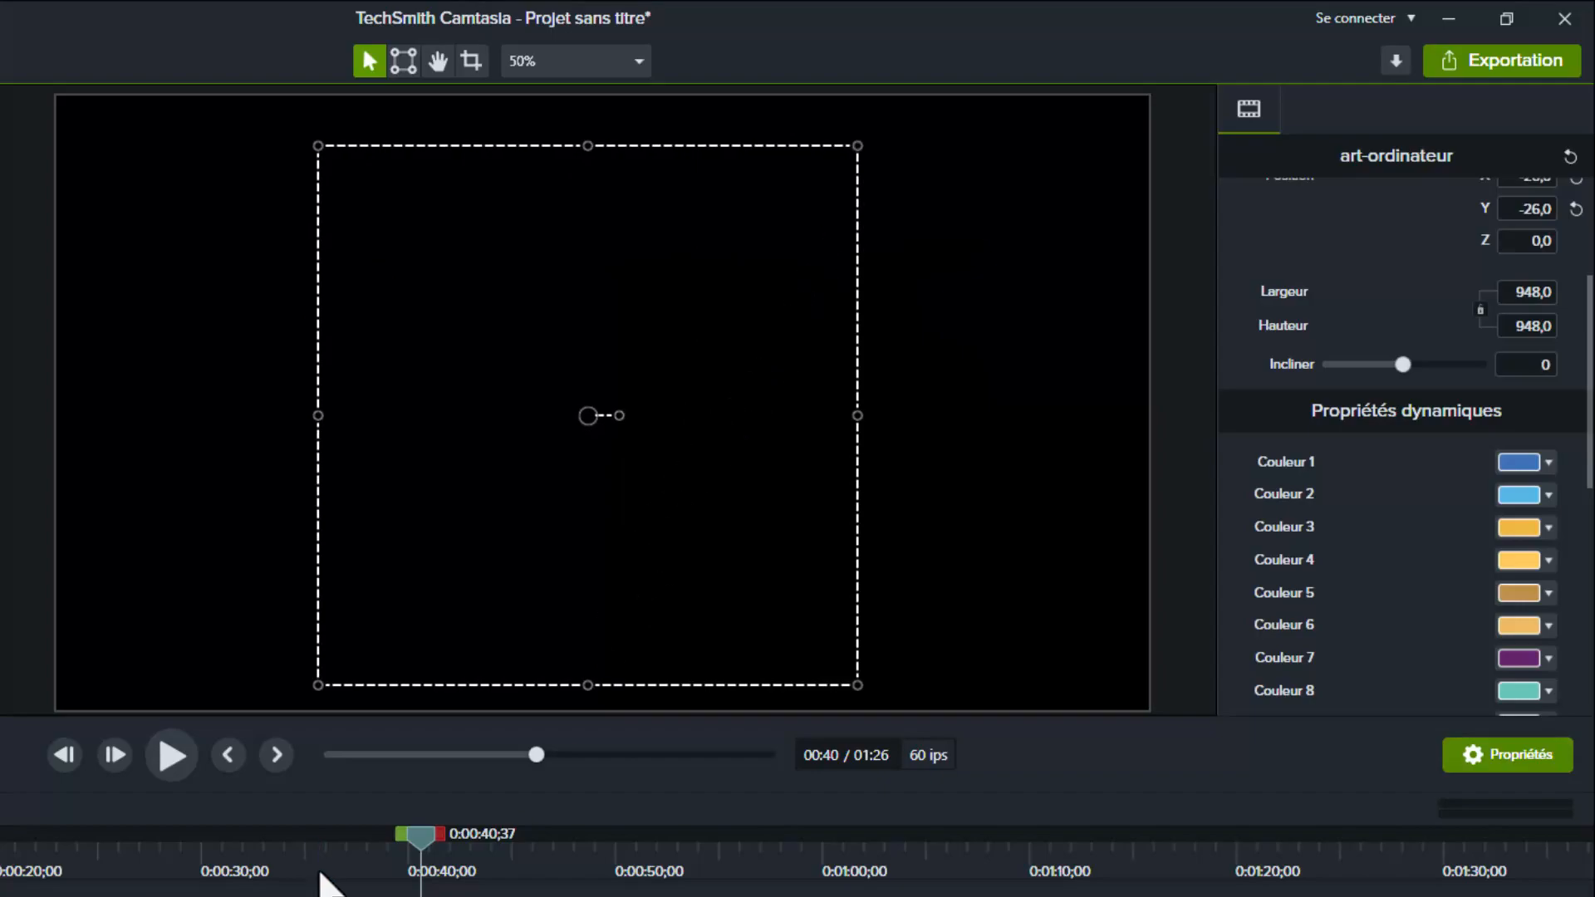
Move the playhead to 0:00:35;44 and review the art-ordinateur animation's dynamic colours, including the colour choices for Couleur 1.
left_click(320, 864)
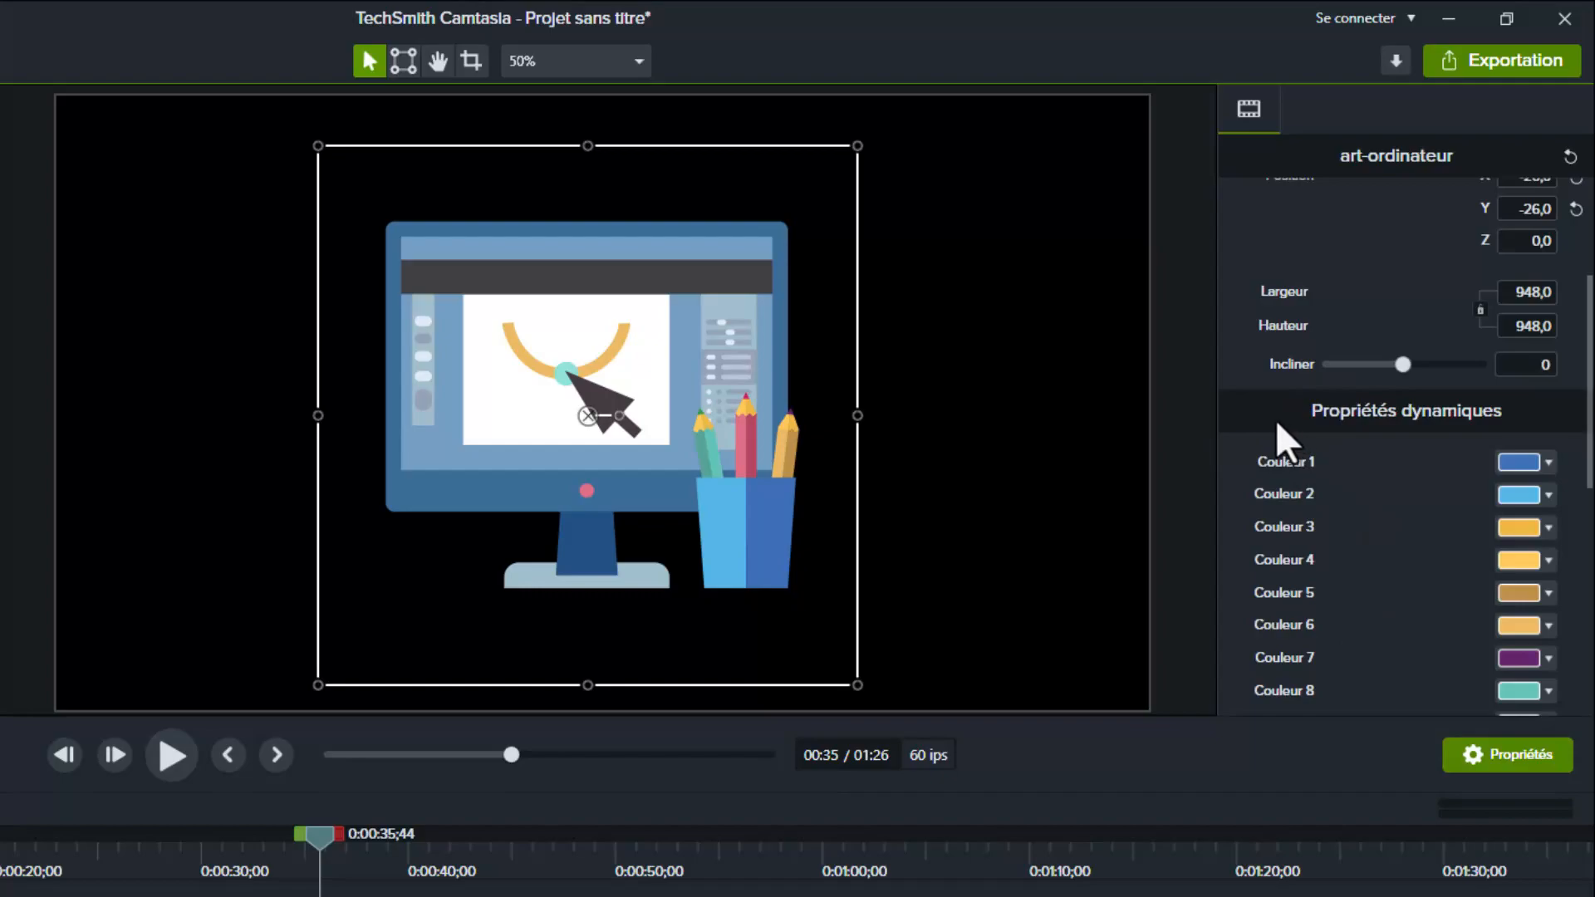
left_click(1515, 463)
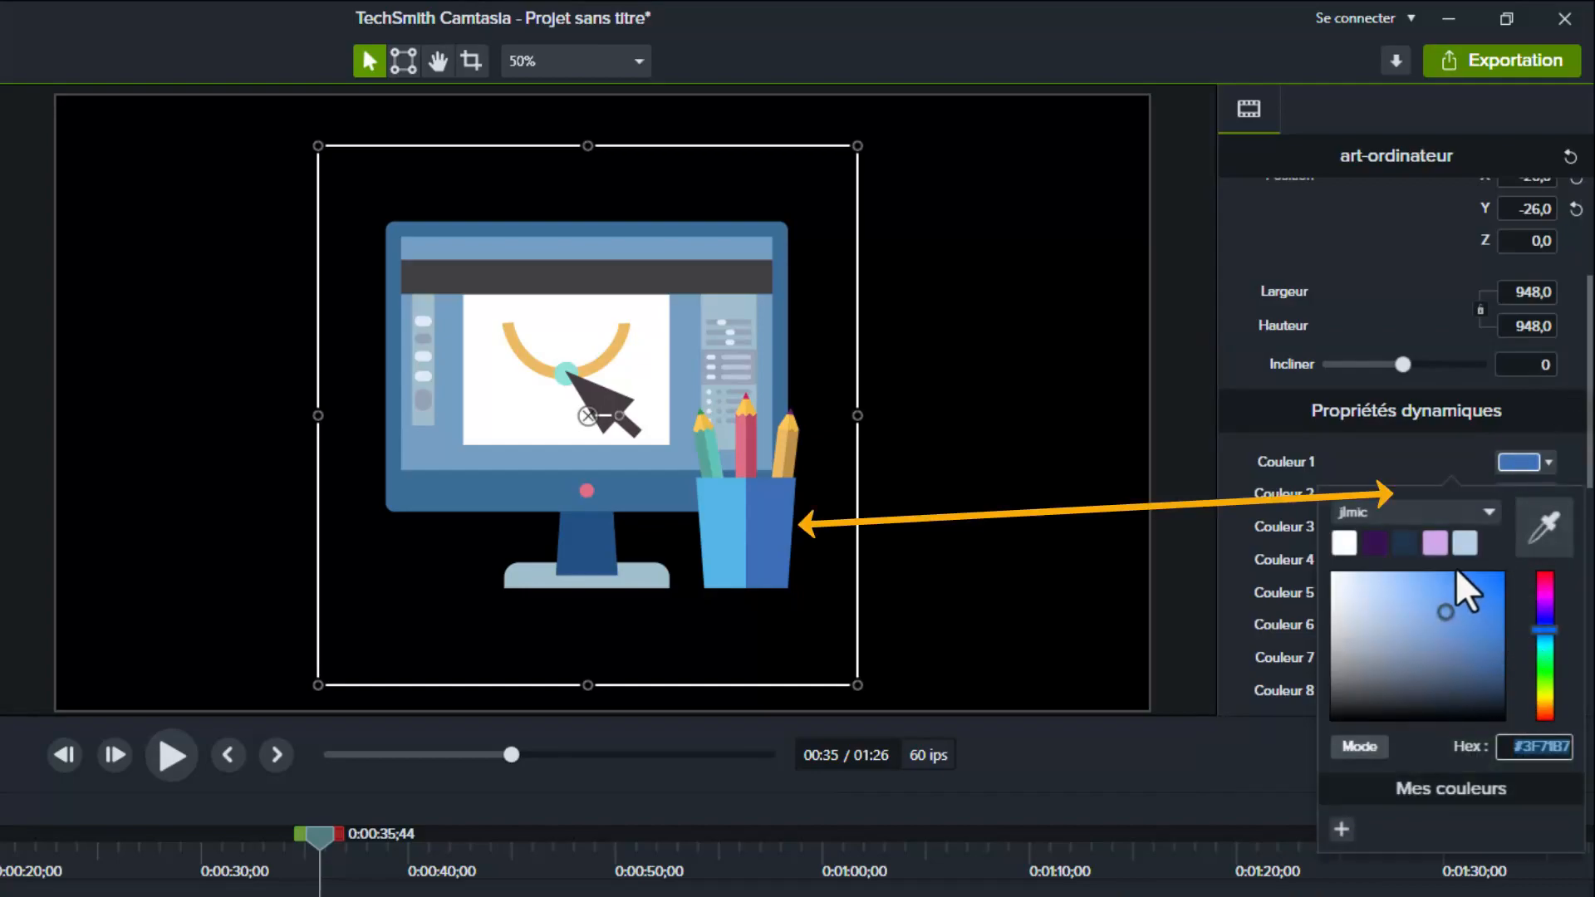
left_click(1377, 545)
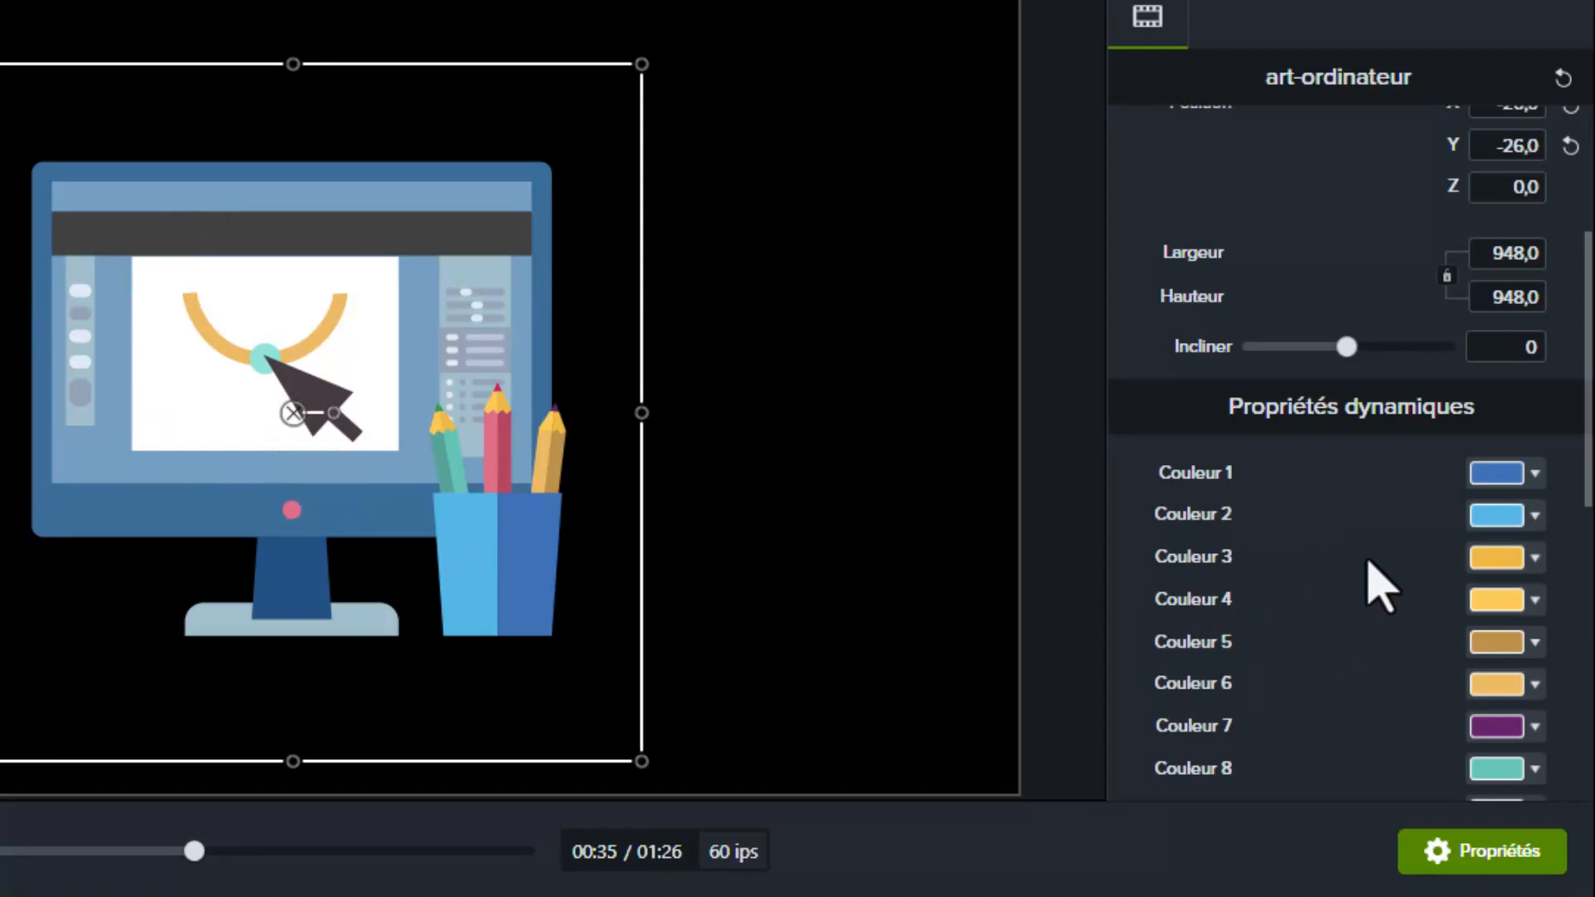
scroll(1379, 585, "down", 4)
scroll(1379, 586, "down", 6)
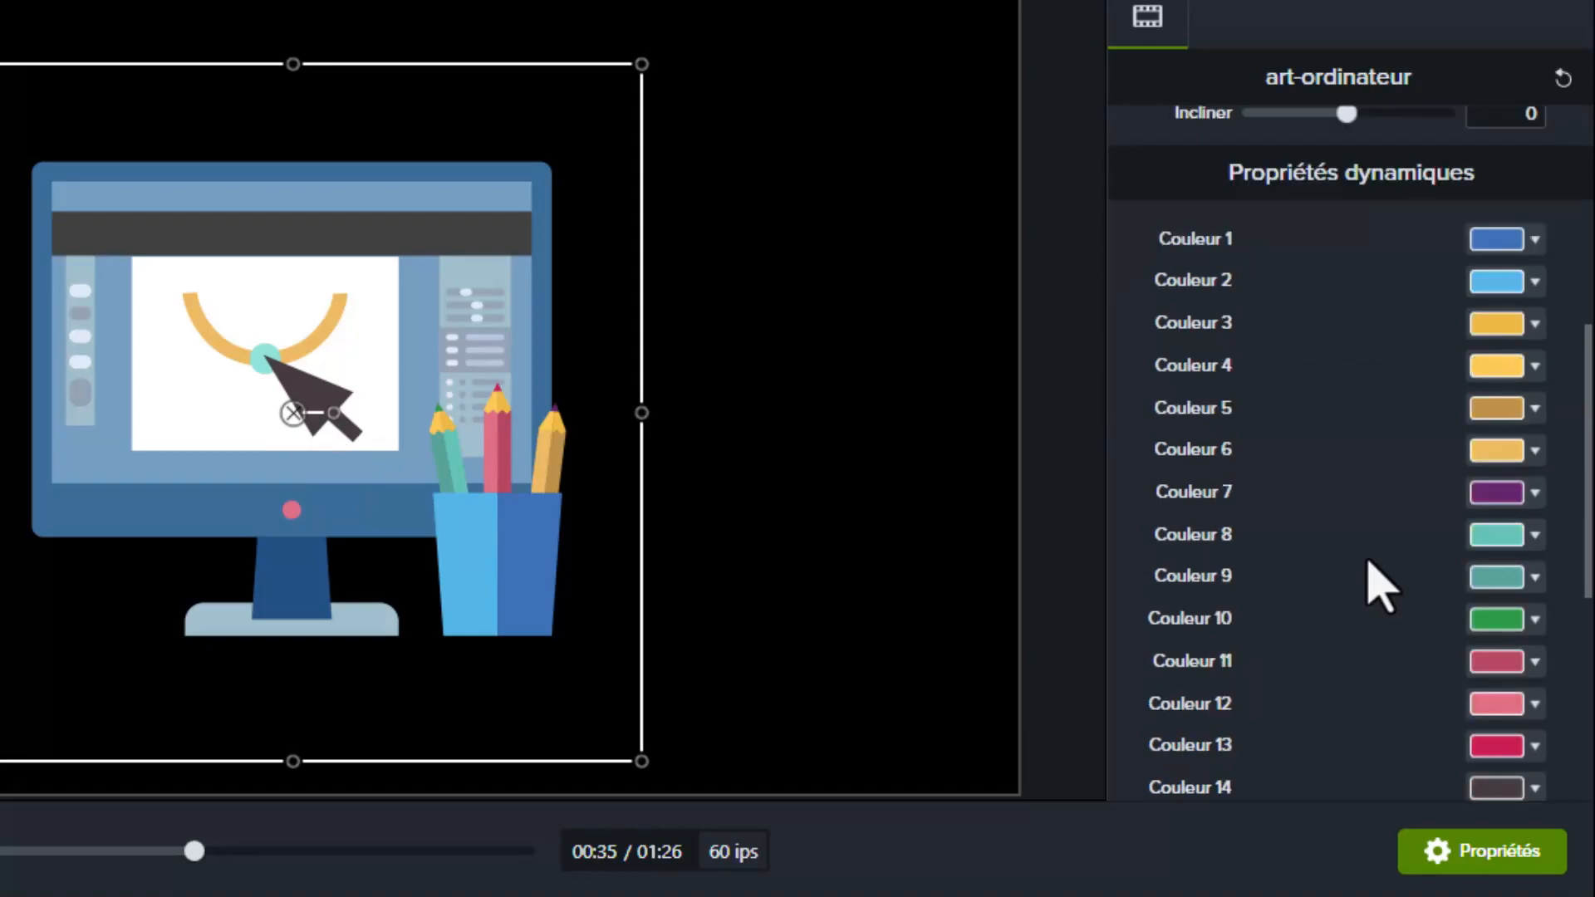
scroll(1379, 586, "down", 9)
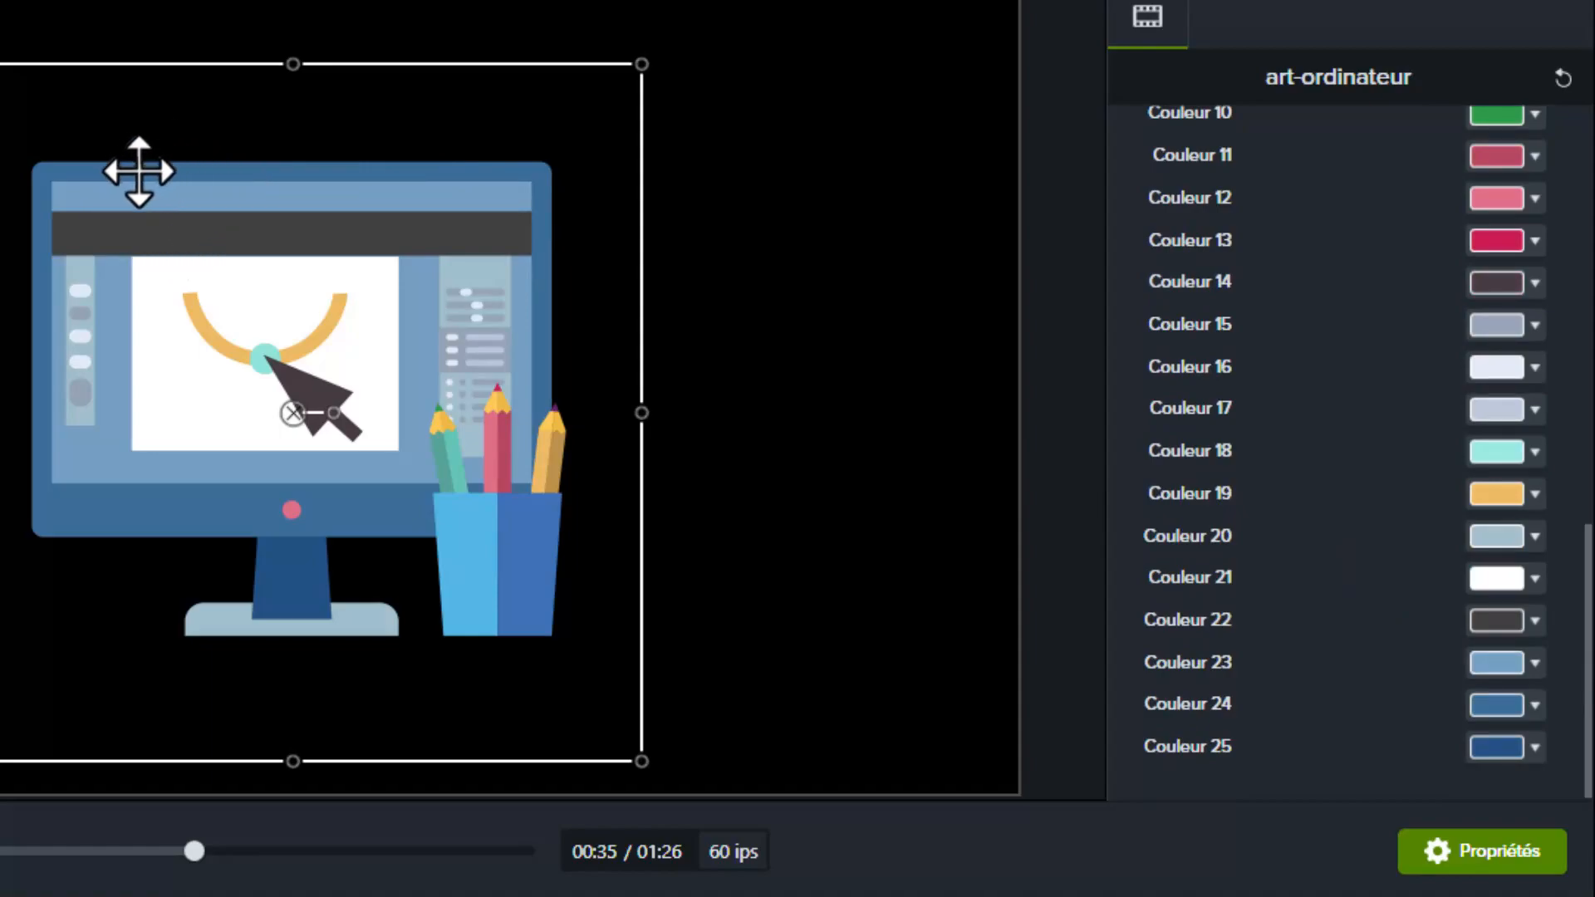
Recolour the monitor's stand (Couleur 25) light purple and its frame (Couleur 24) dark purple from the jlmic theme.
left_click(1500, 747)
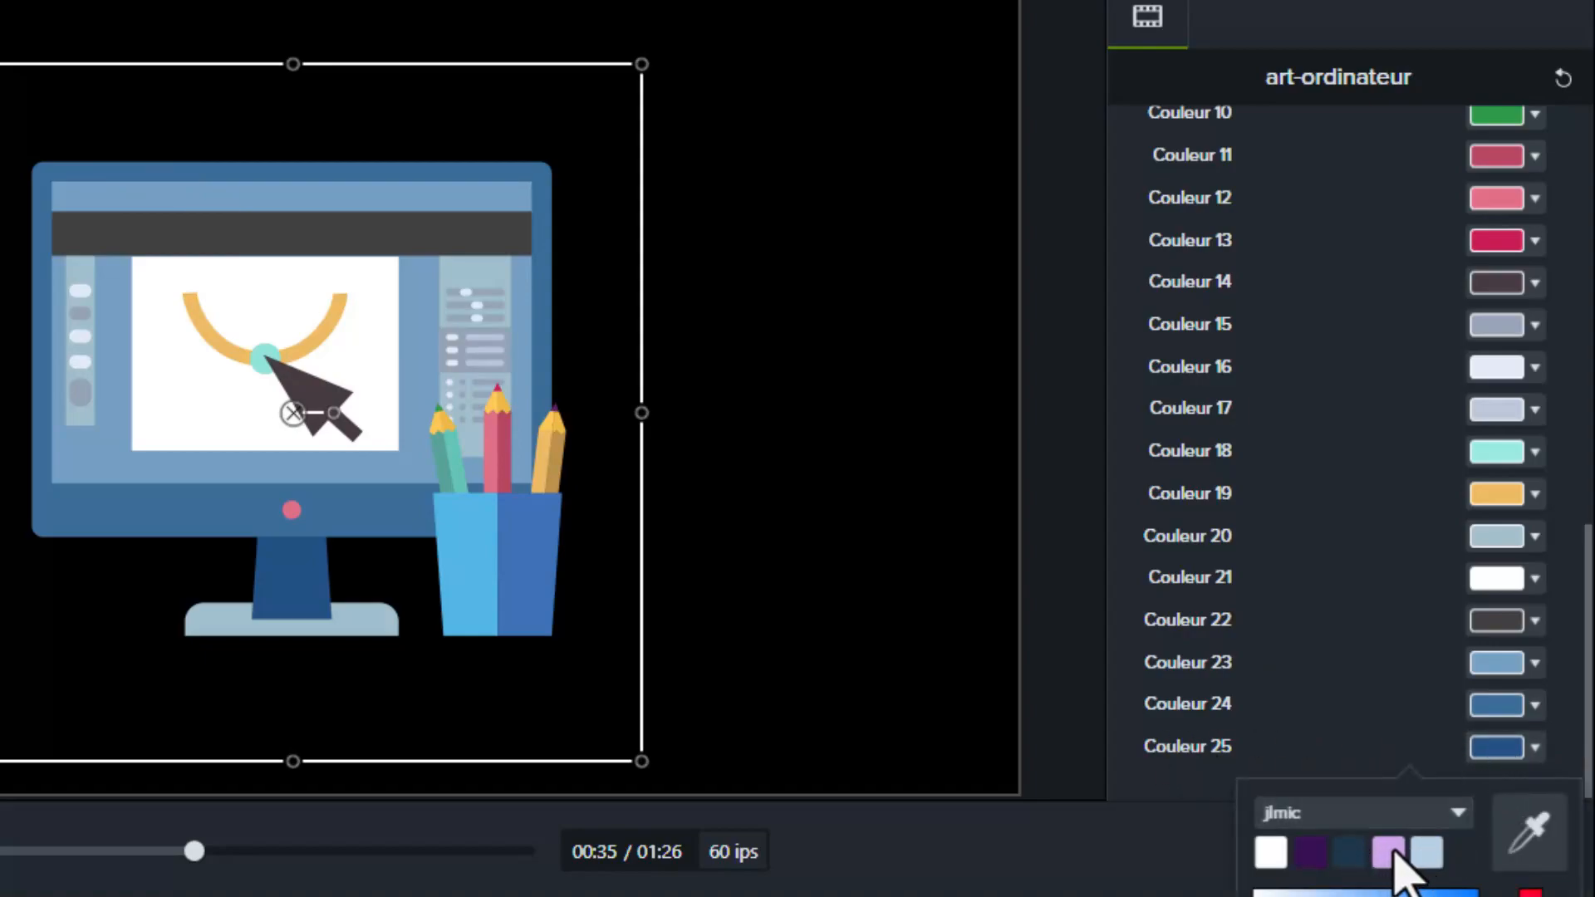
left_click(1388, 852)
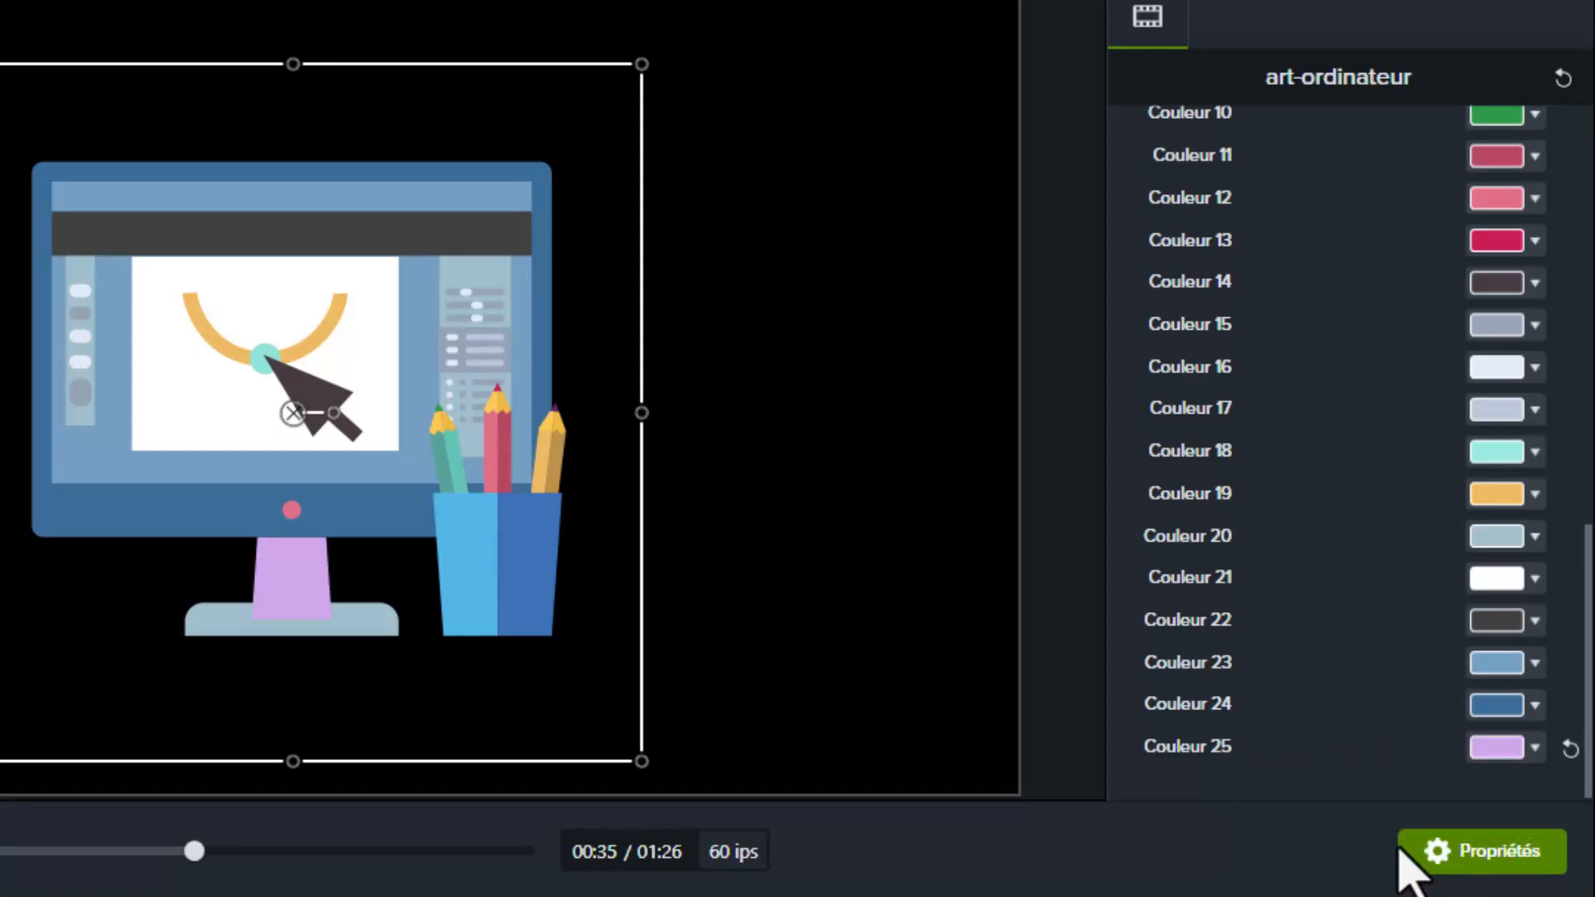
left_click(1508, 706)
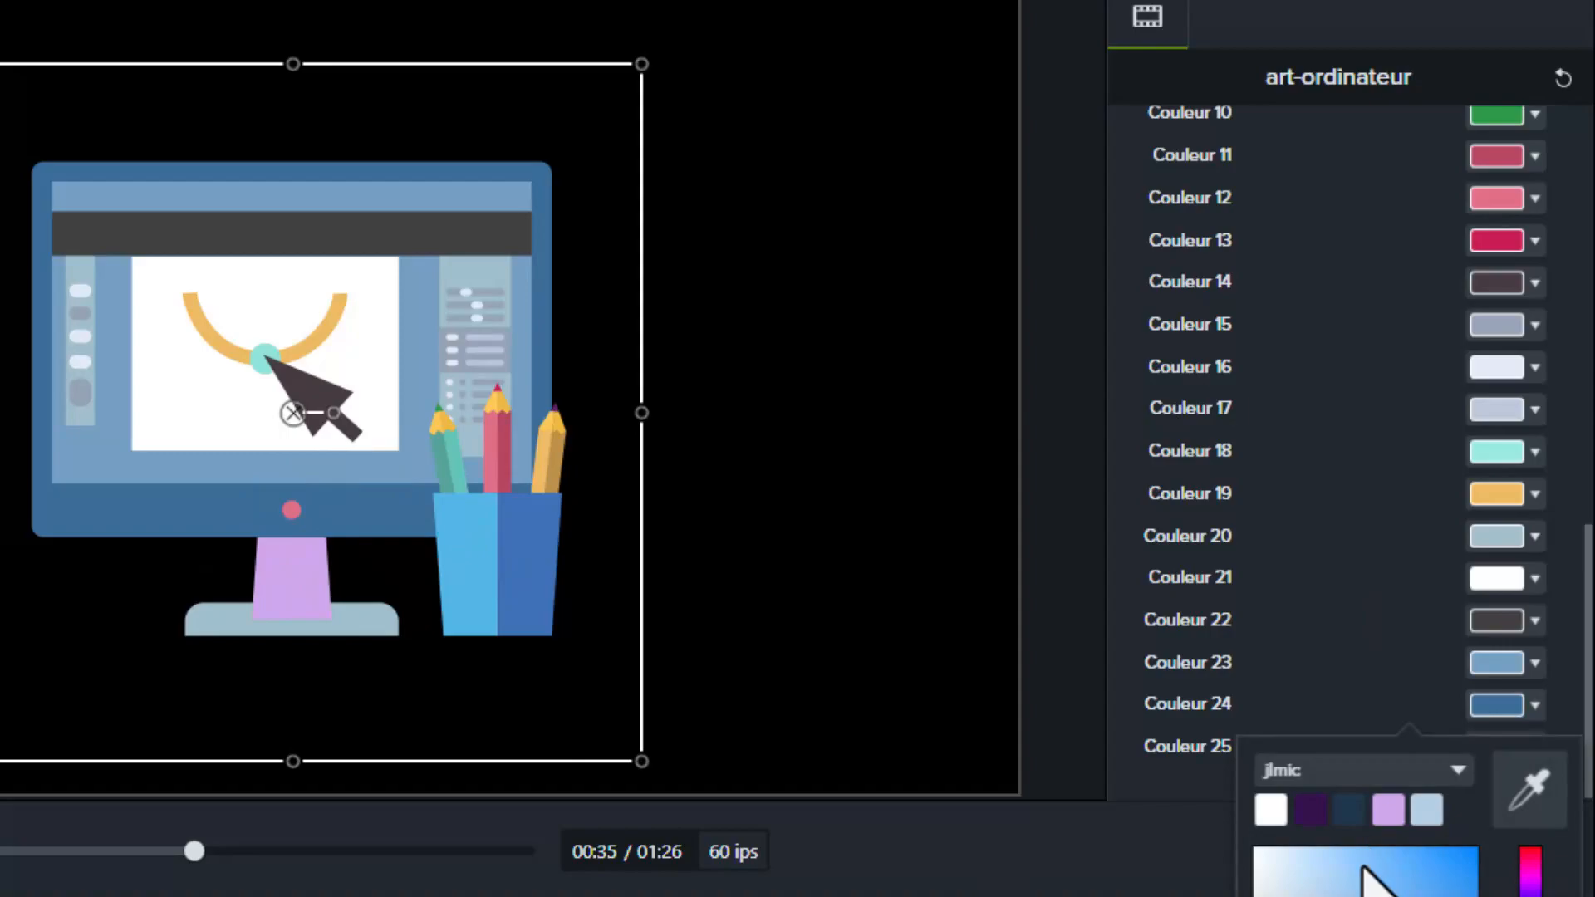
left_click(1311, 810)
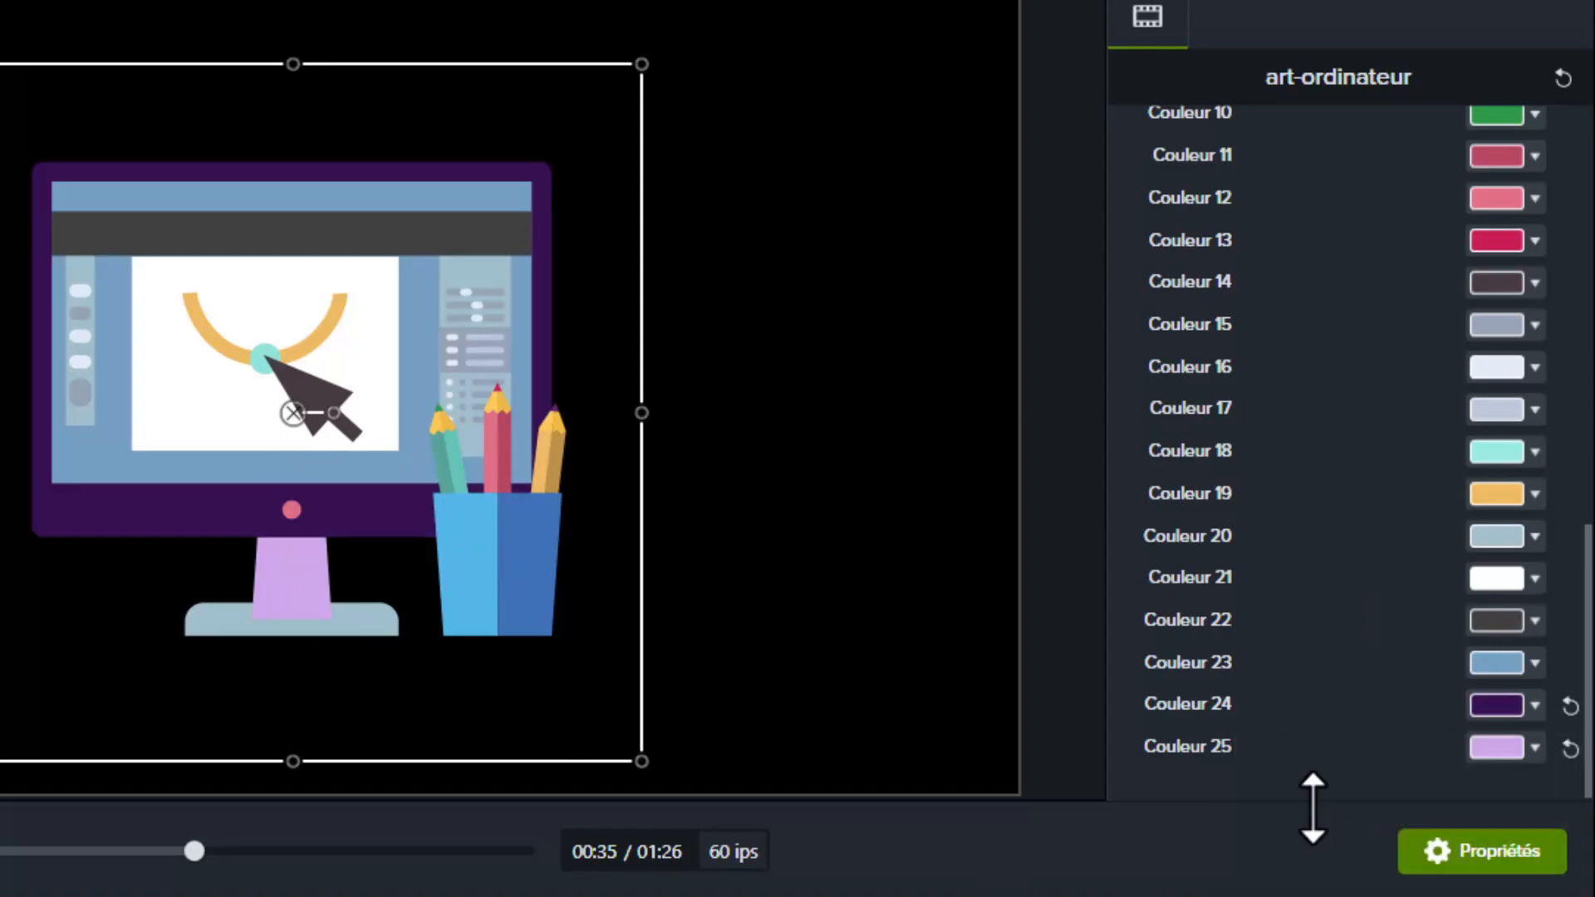
Set Couleur 24, the monitor frame, to the pale yellow-green #E9FC91 and deselect the animation.
left_click(1496, 706)
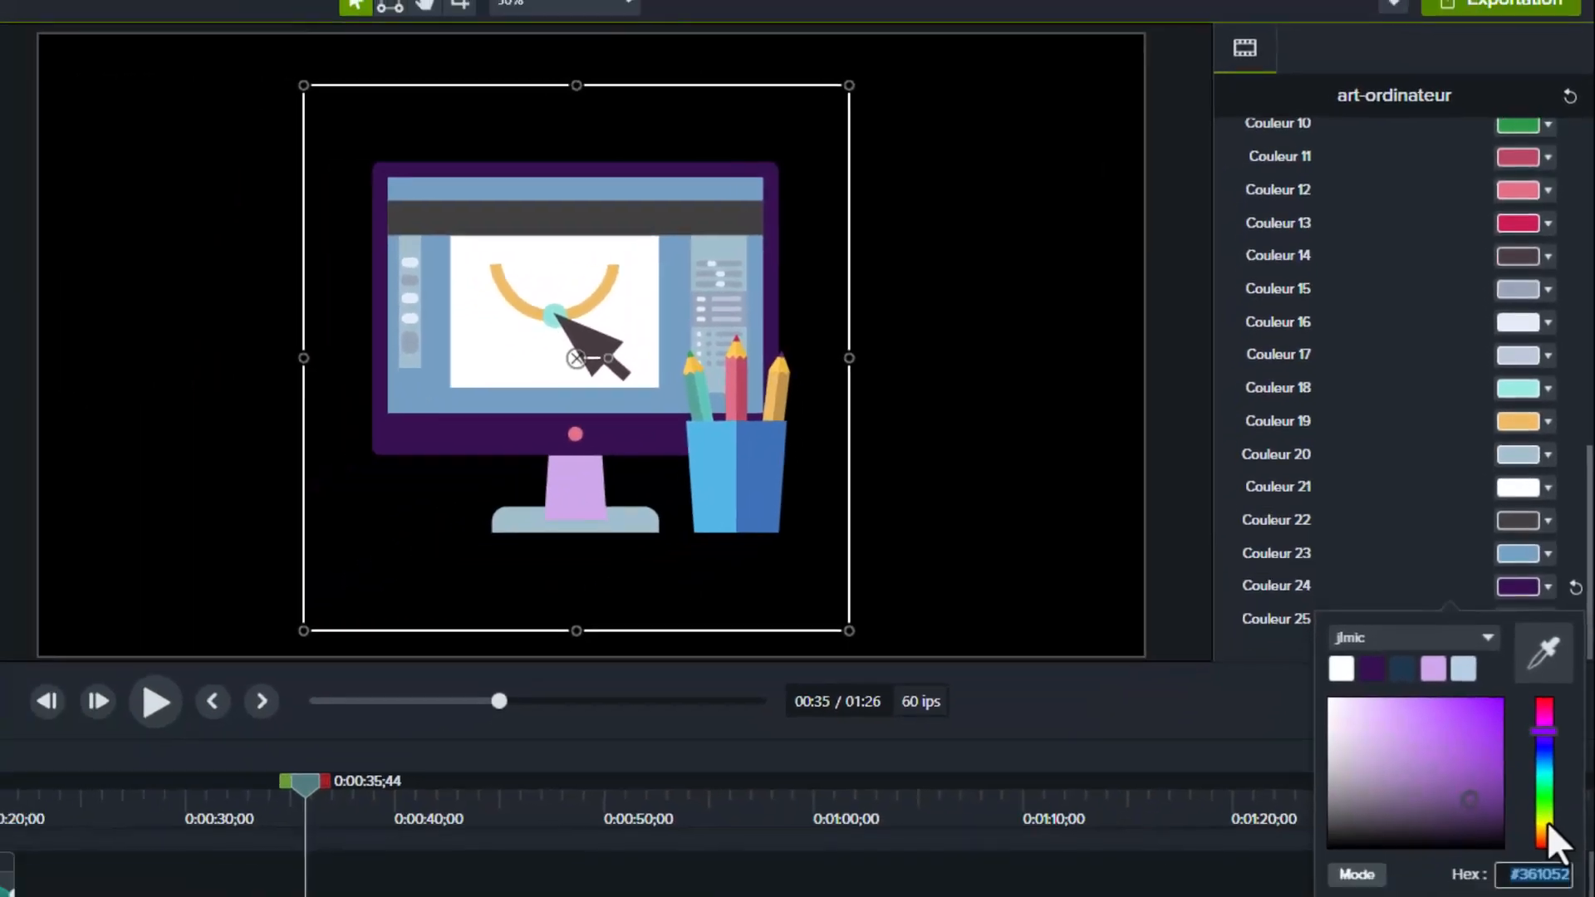
left_click(1559, 636)
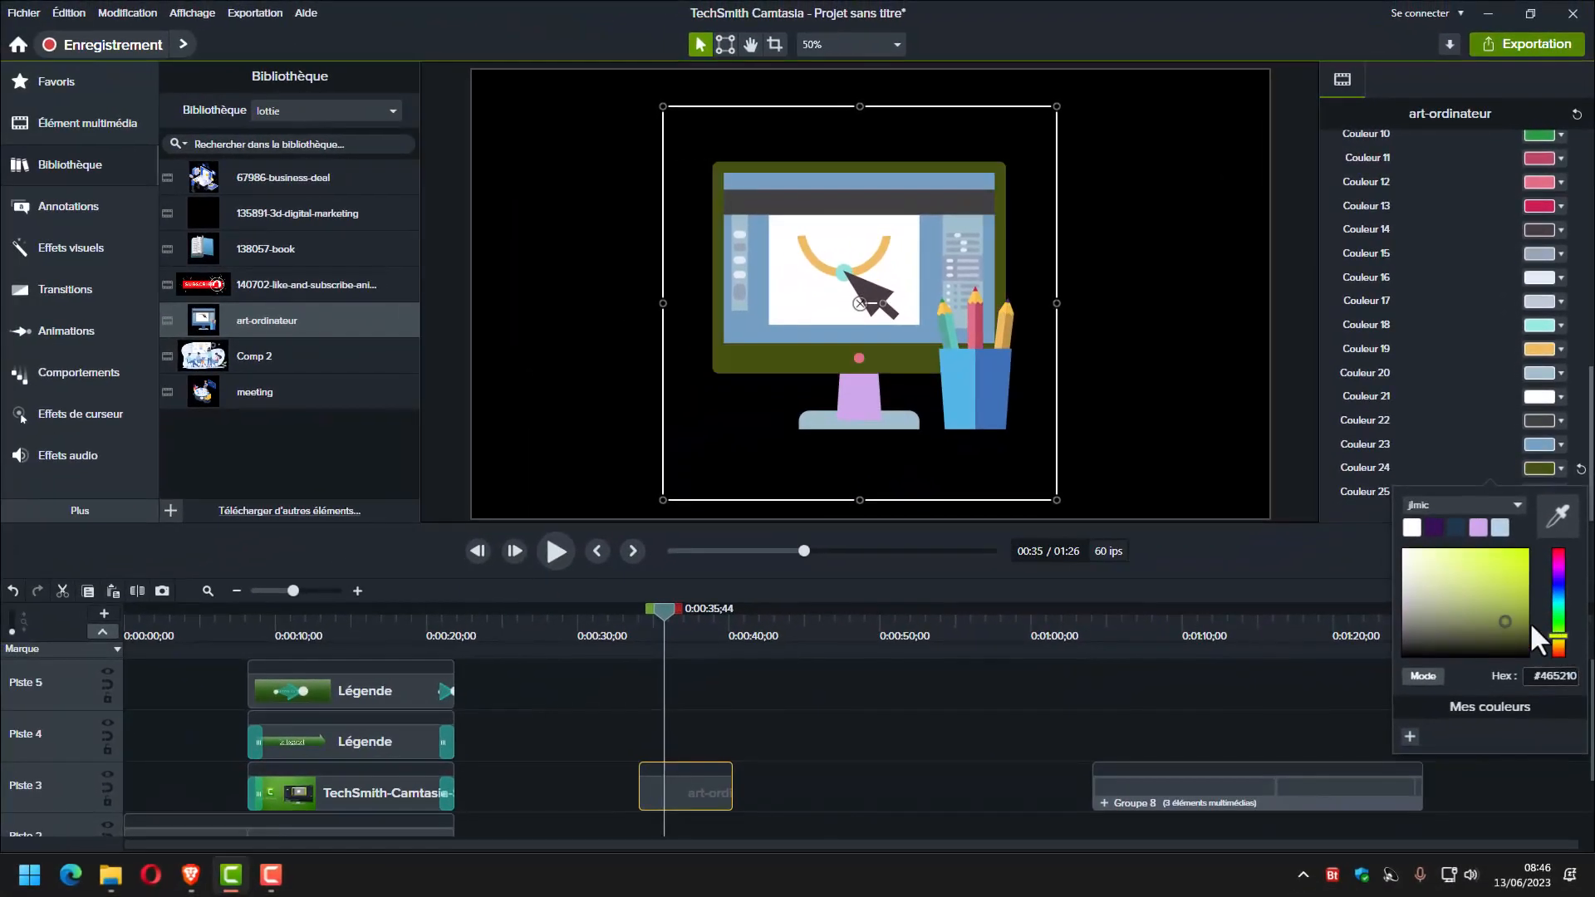
mouse_move(1494, 611)
left_mouse_down()
mouse_move(1495, 581)
mouse_move(1456, 551)
left_mouse_up()
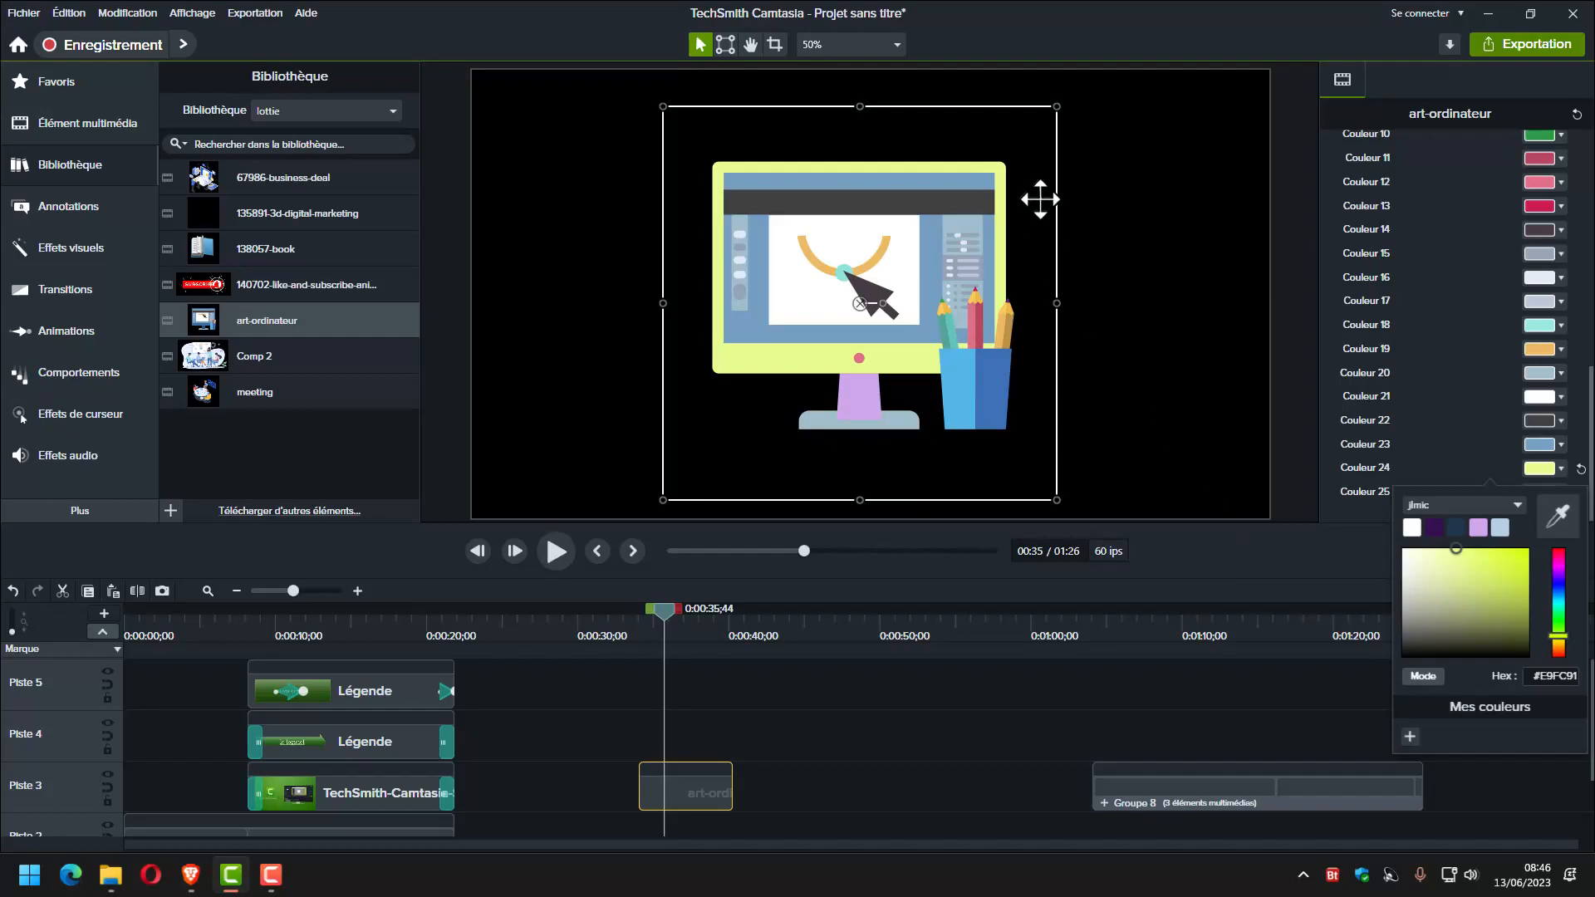
left_click(859, 701)
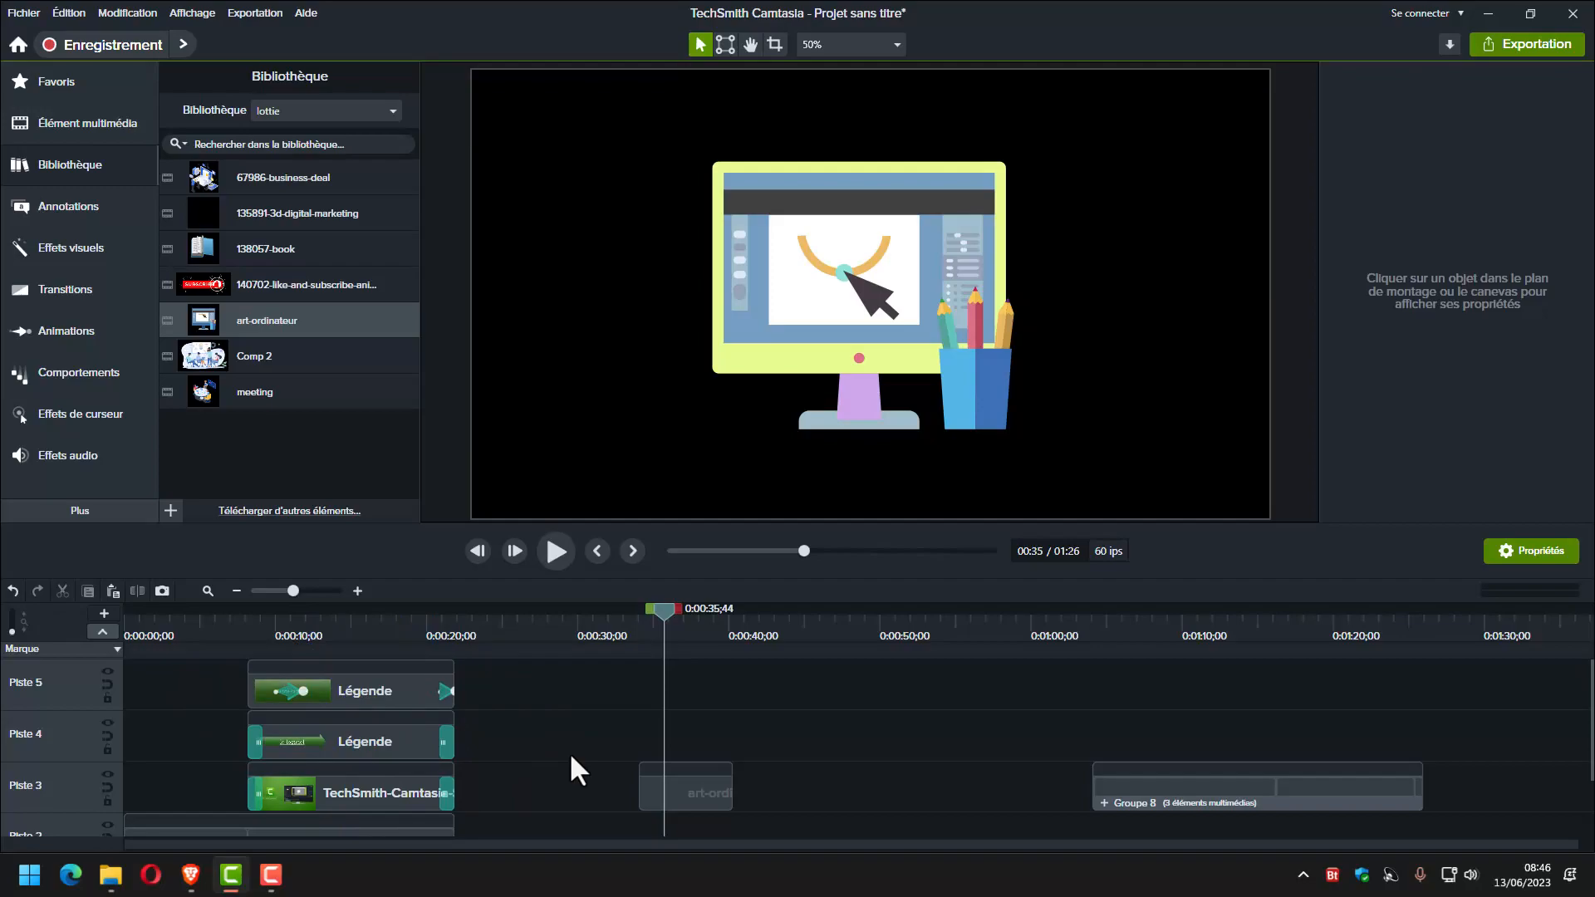
Move the playhead to 0:00:12;58 and left-align the text of the "Le titre du tutoriel" callout.
left_click(321, 631)
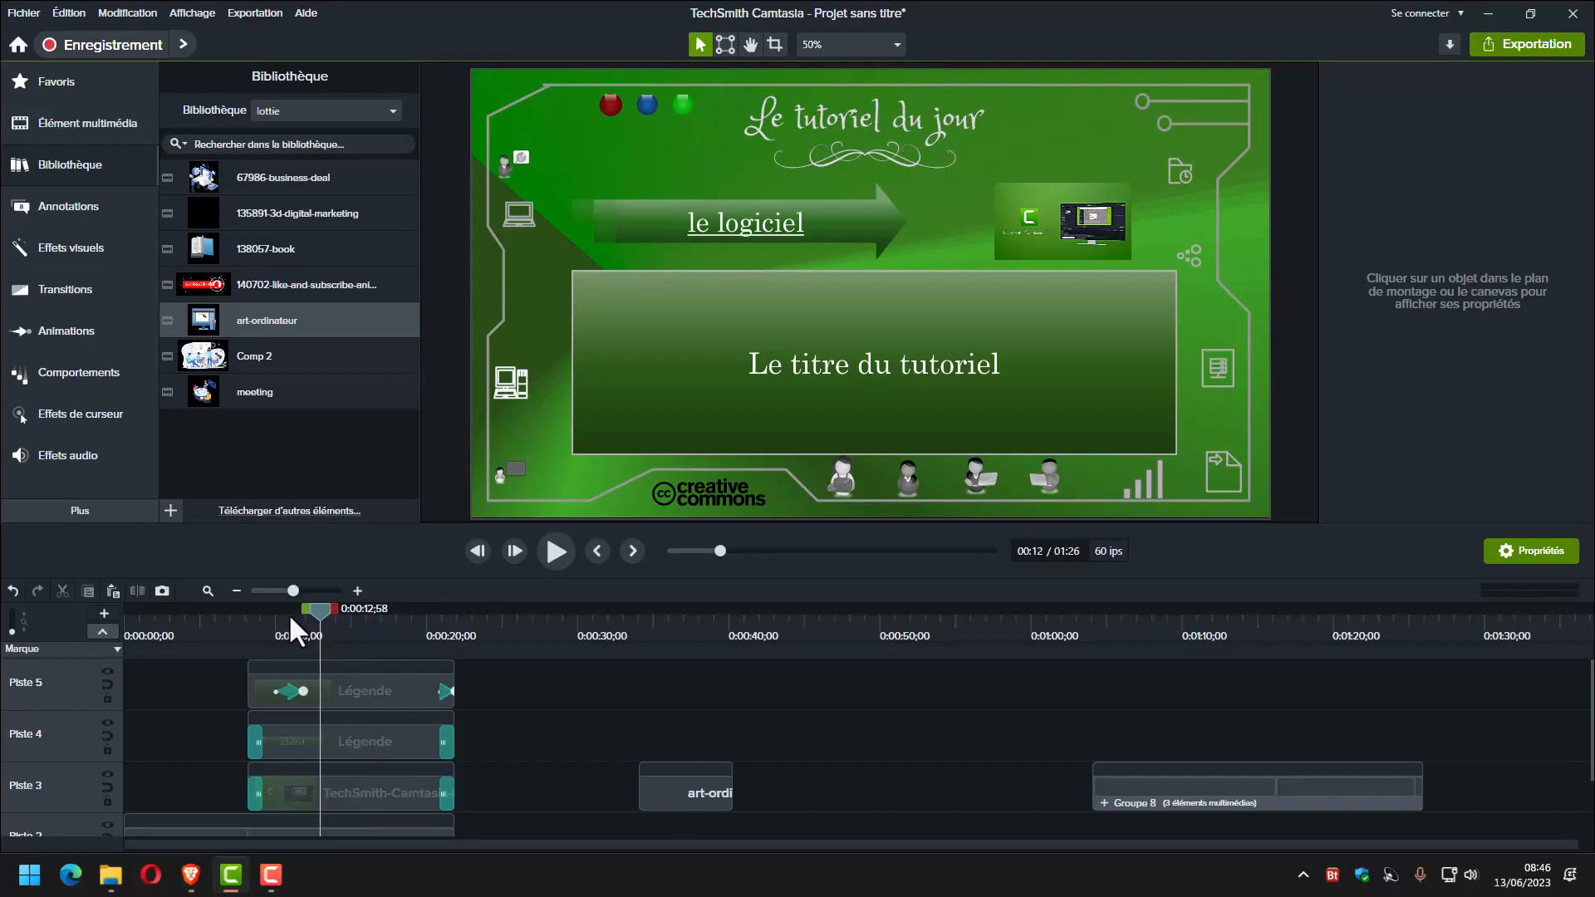
left_click(869, 368)
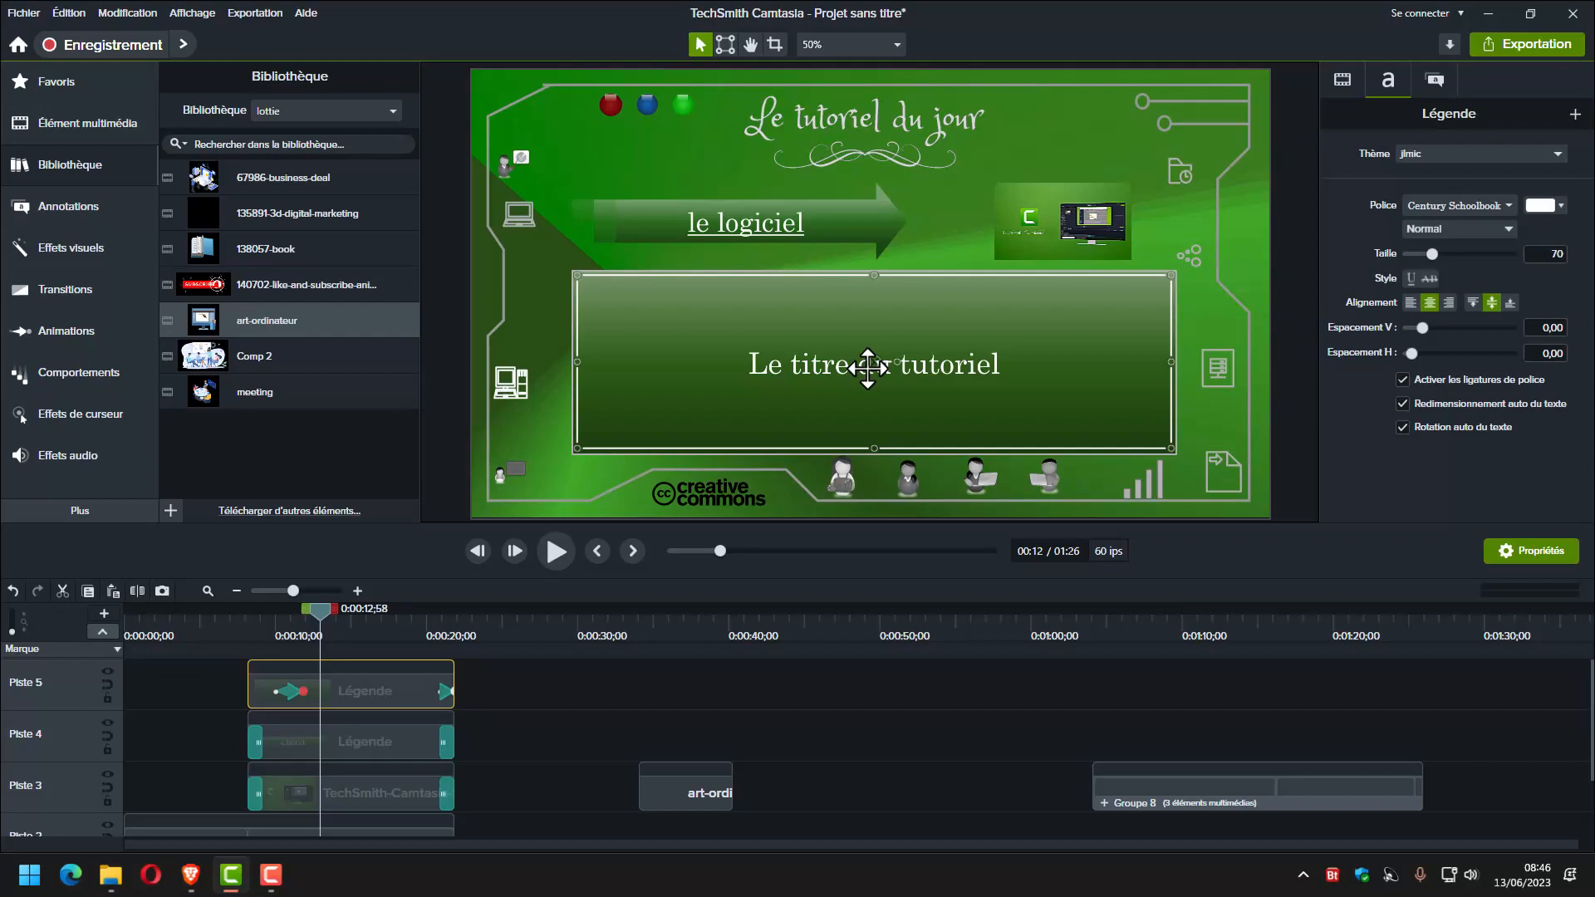
double_click(869, 365)
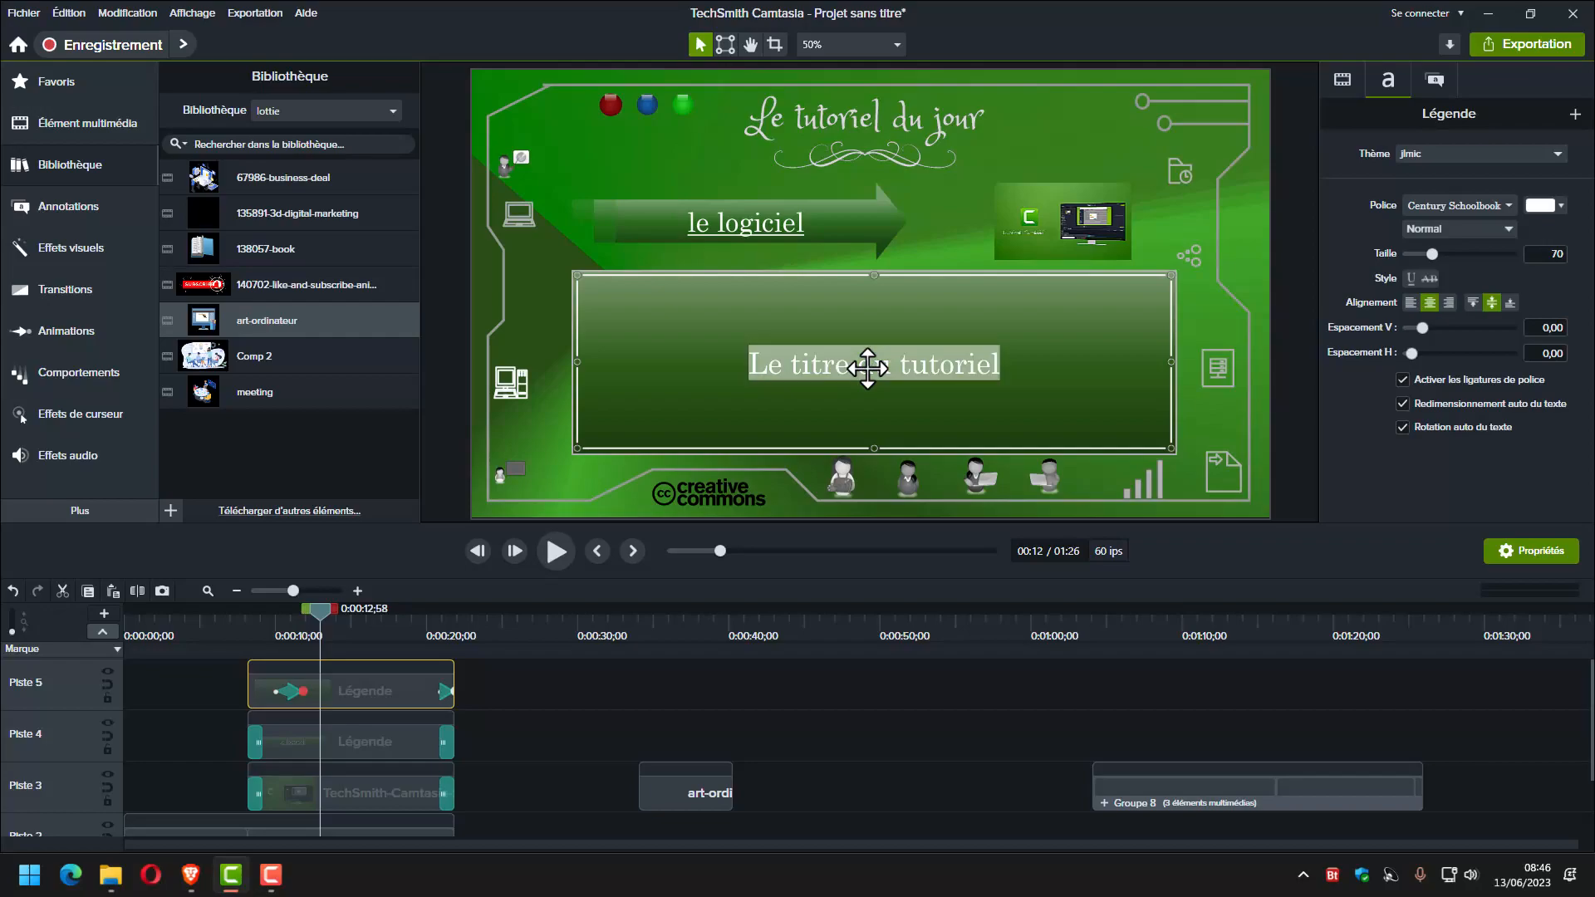
left_click(1408, 301)
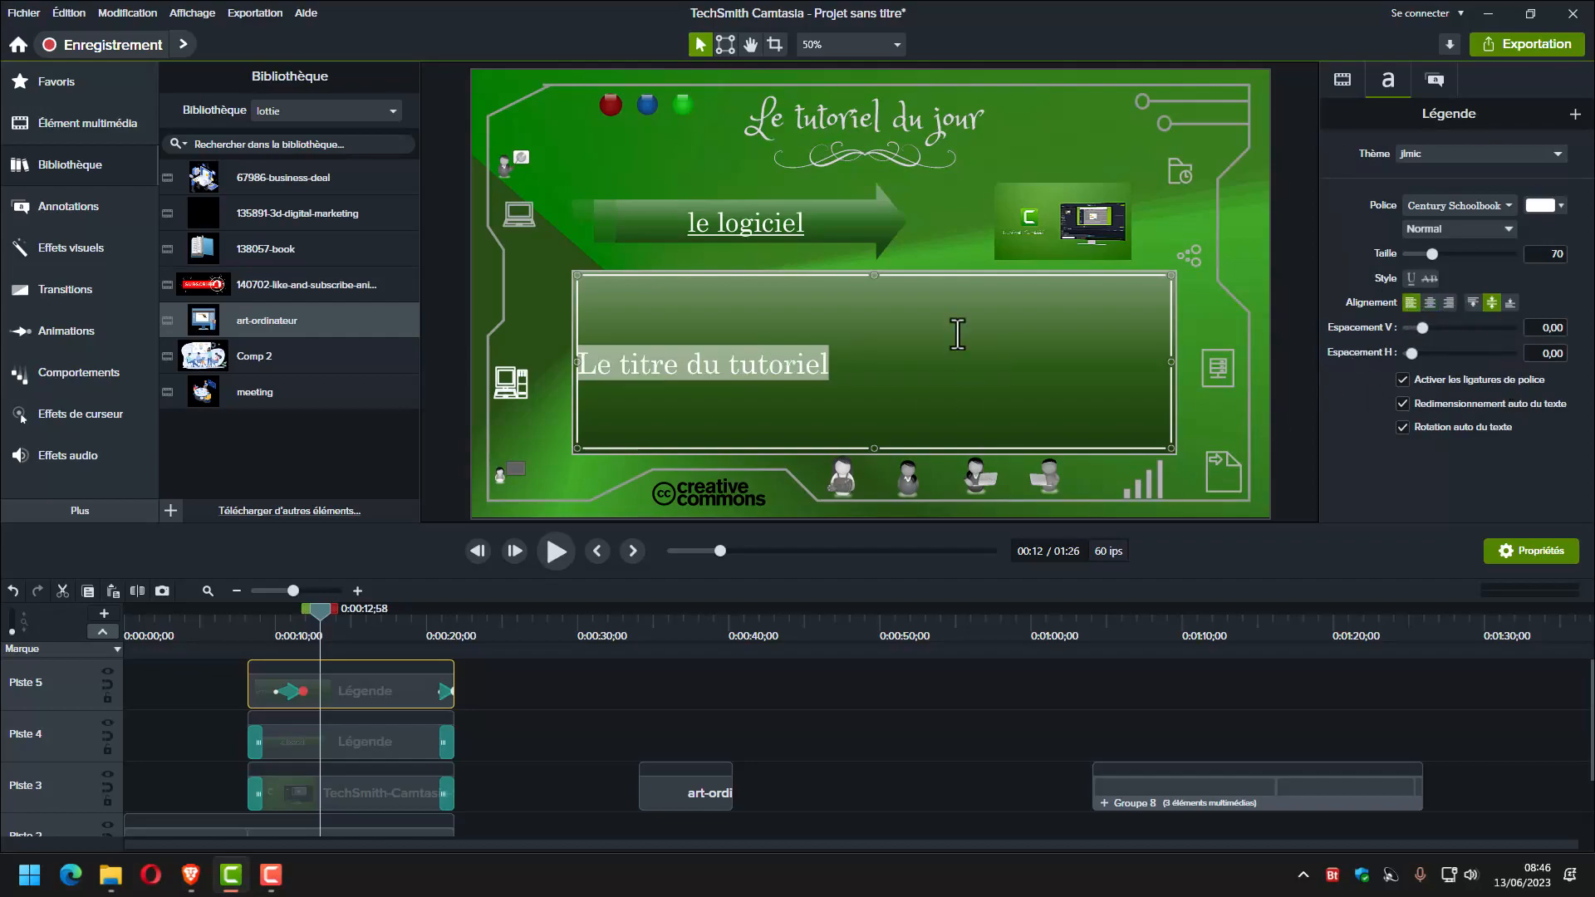
left_click(860, 382)
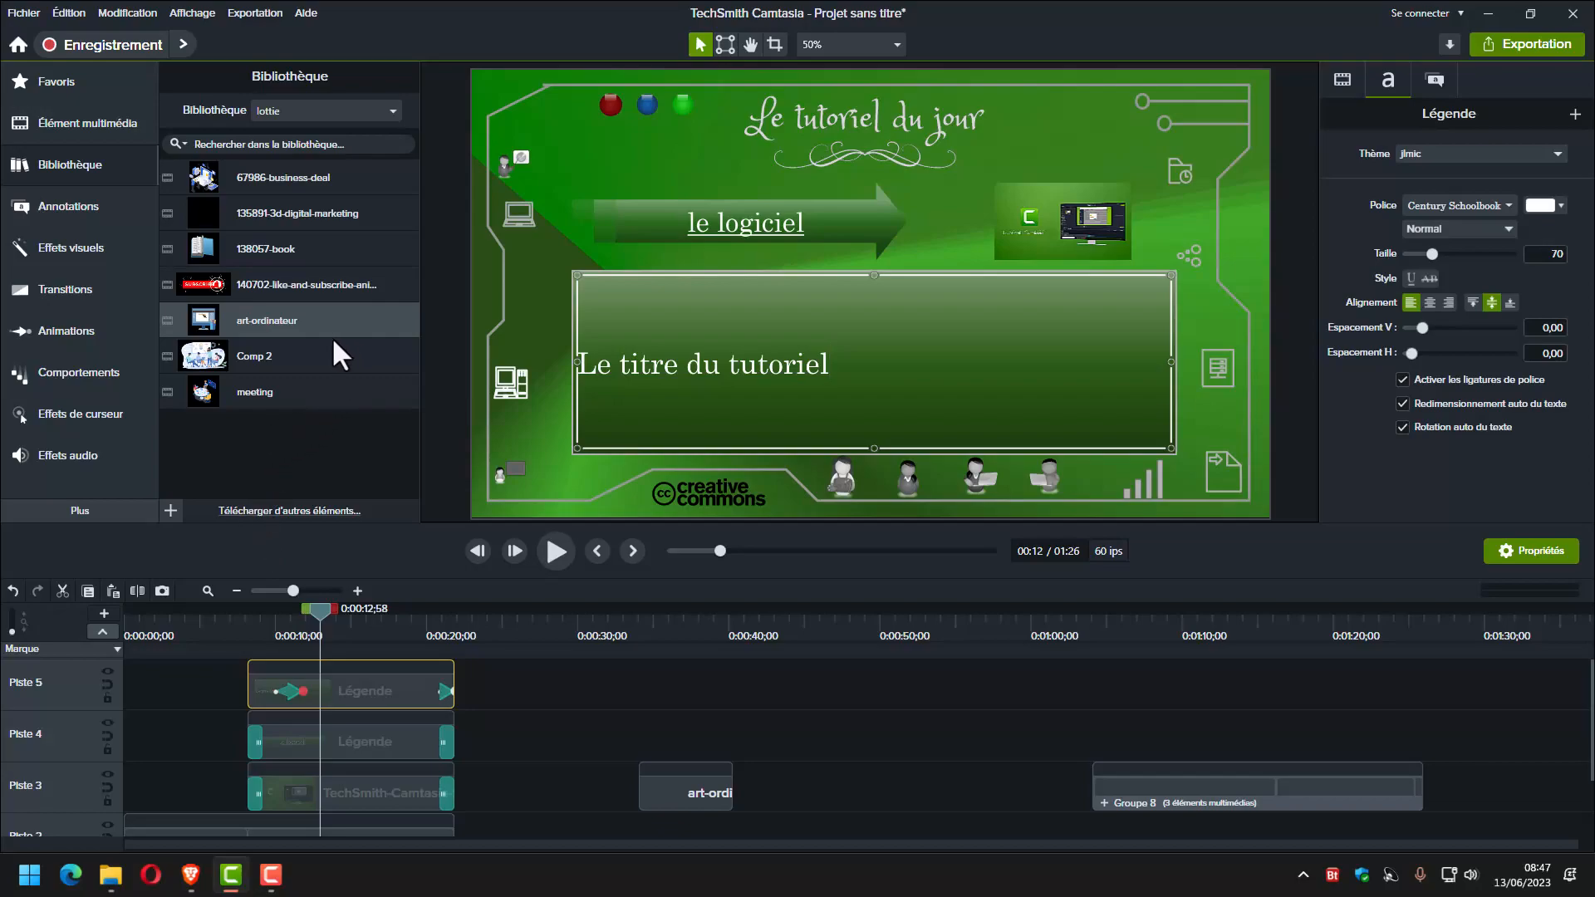
Place the 138057-book animation from the library in the right half of the title box and play it from 0:00:10;17.
left_click(224, 239)
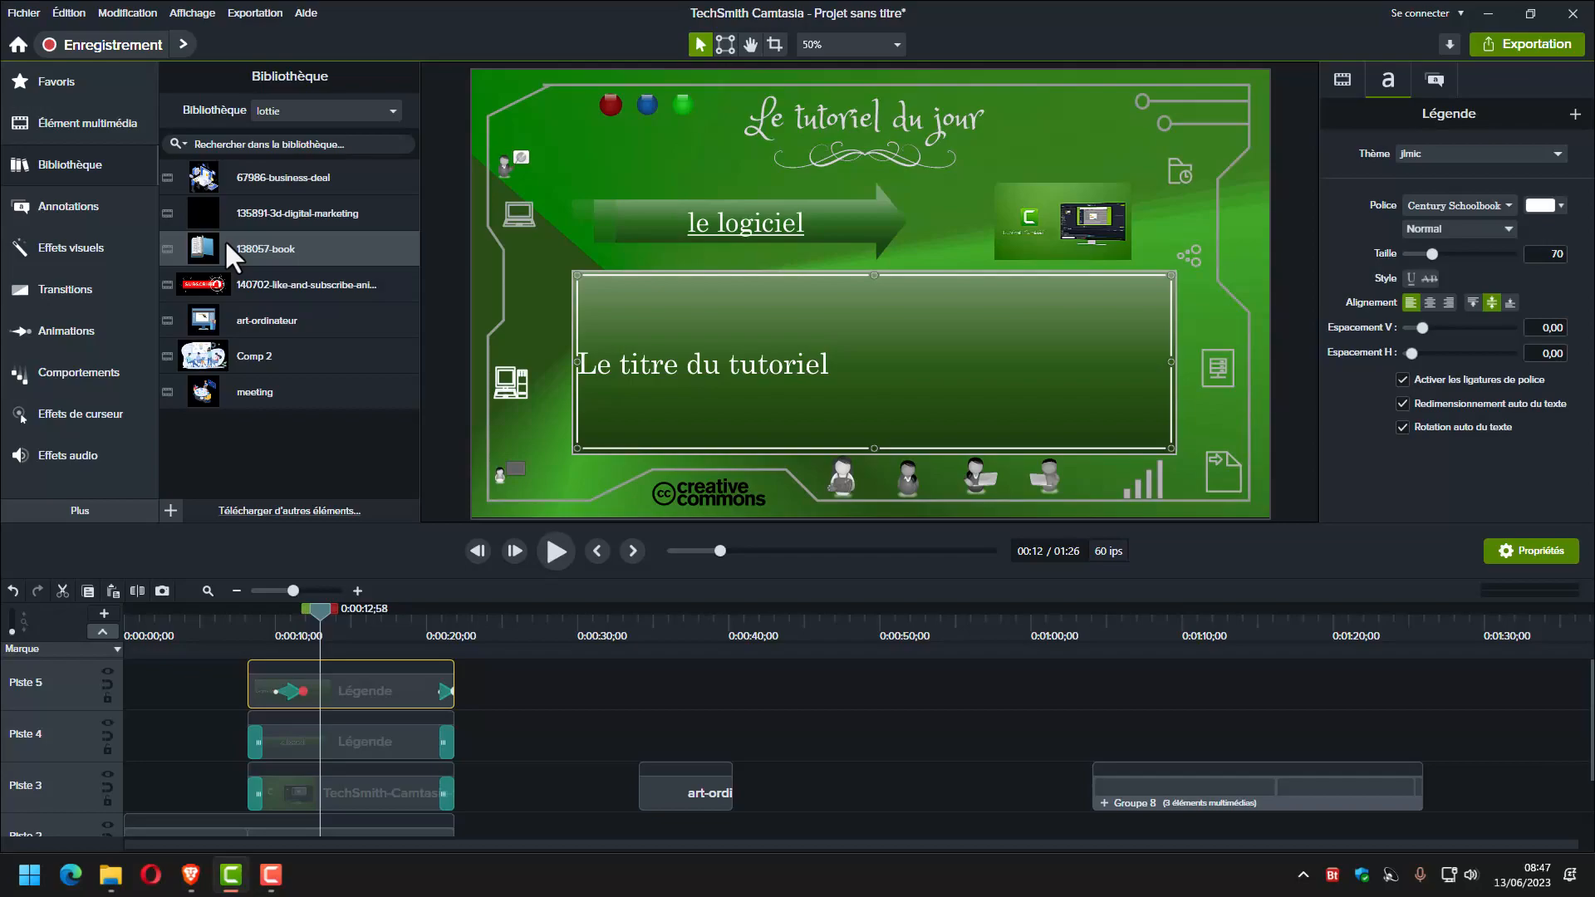
left_click_drag(224, 240, 1017, 362)
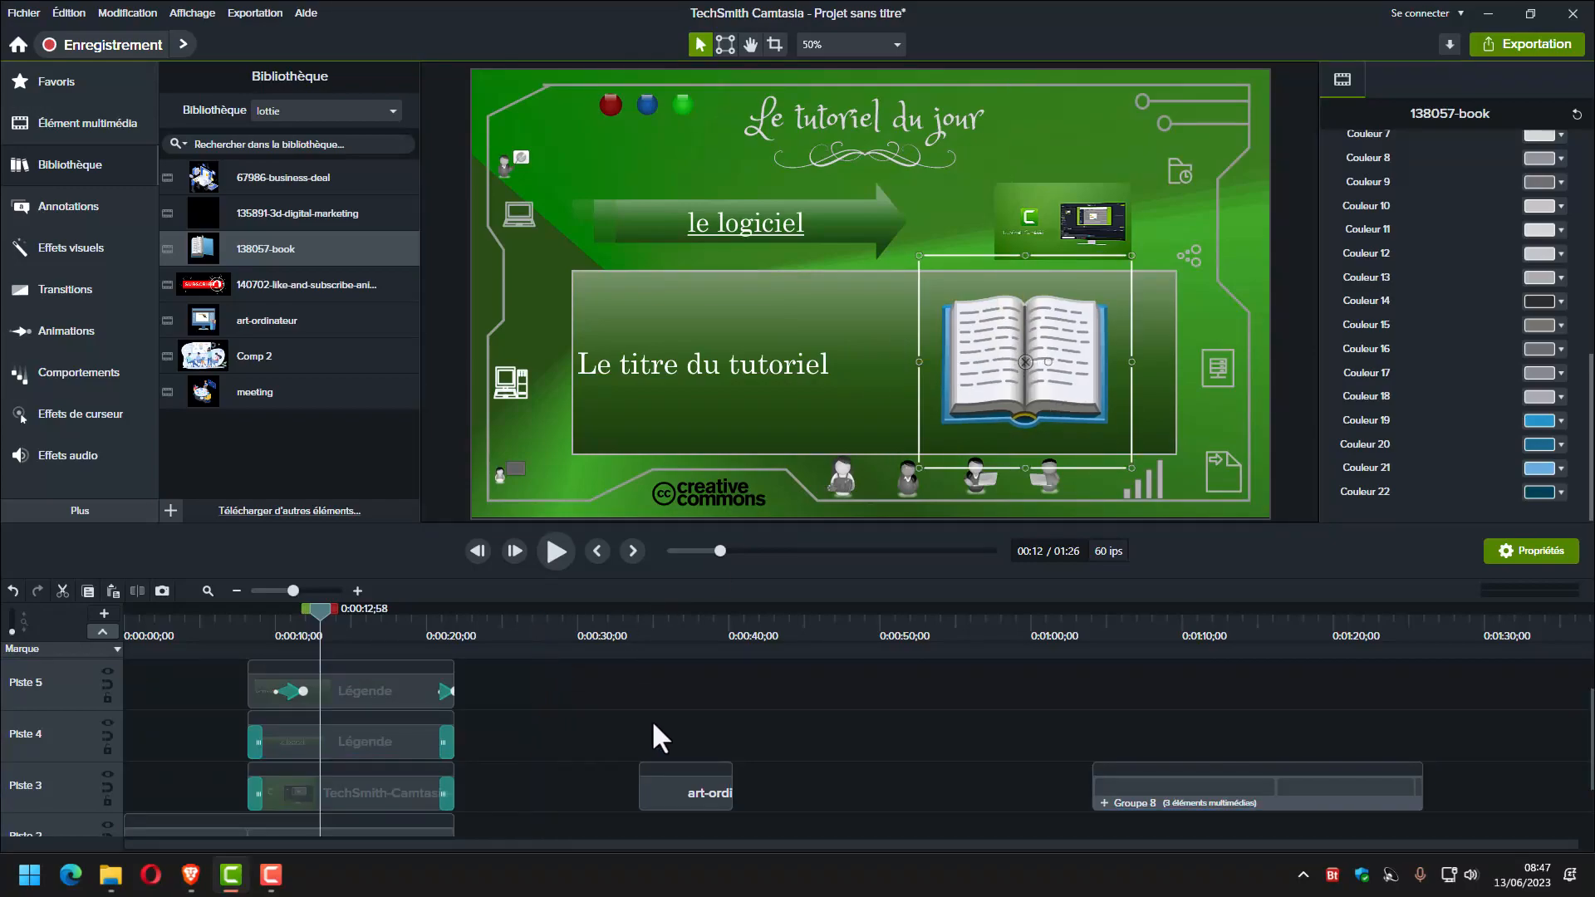
left_click(278, 624)
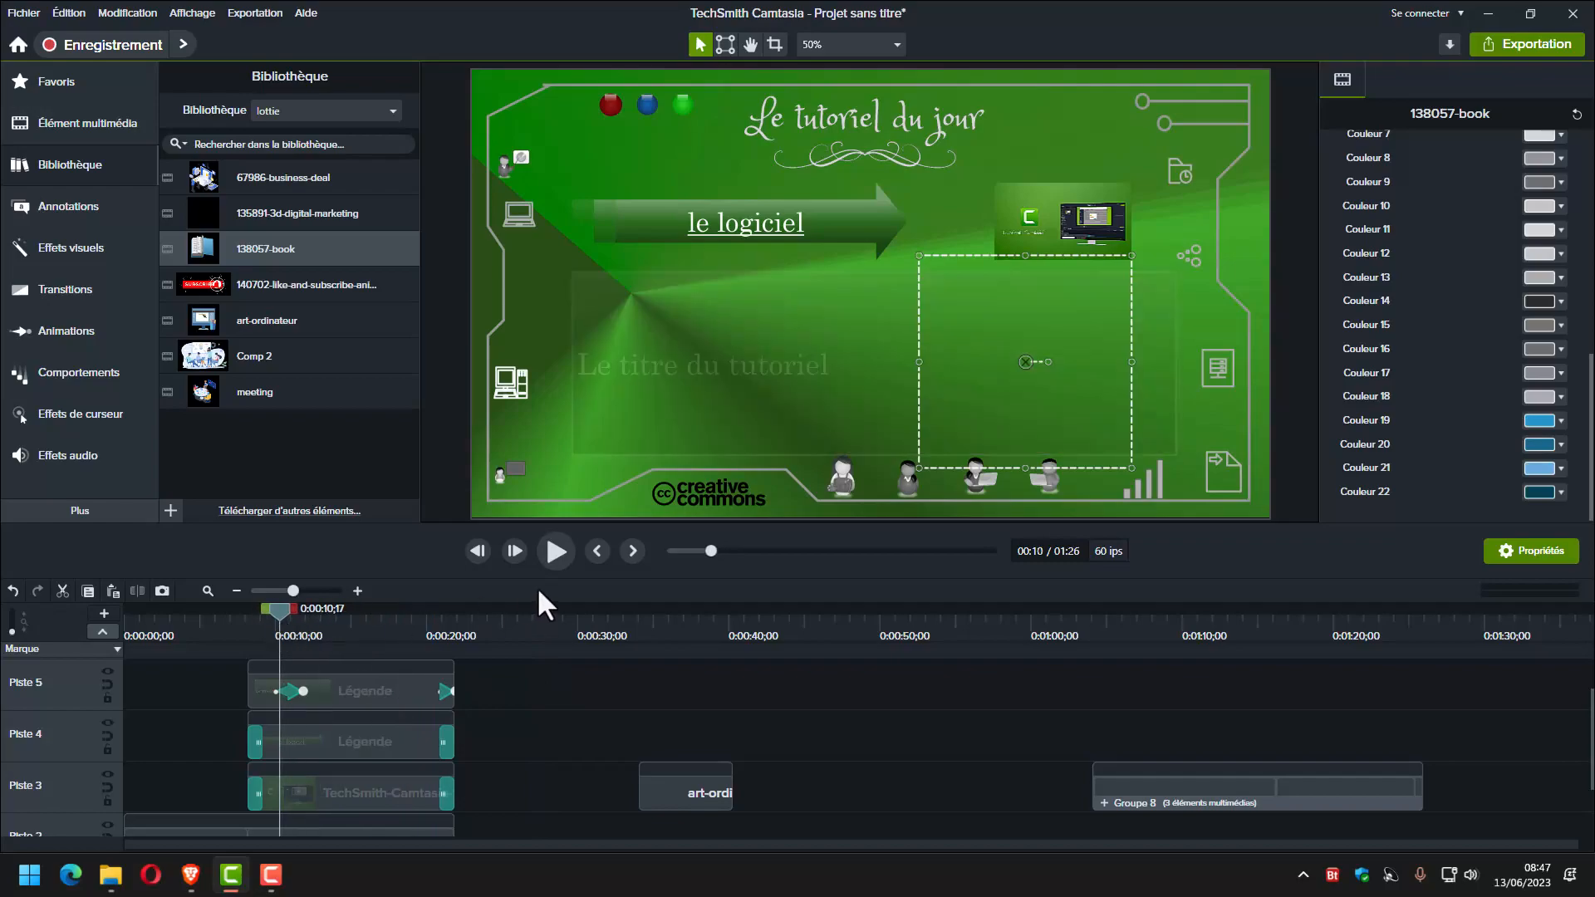
left_click(555, 552)
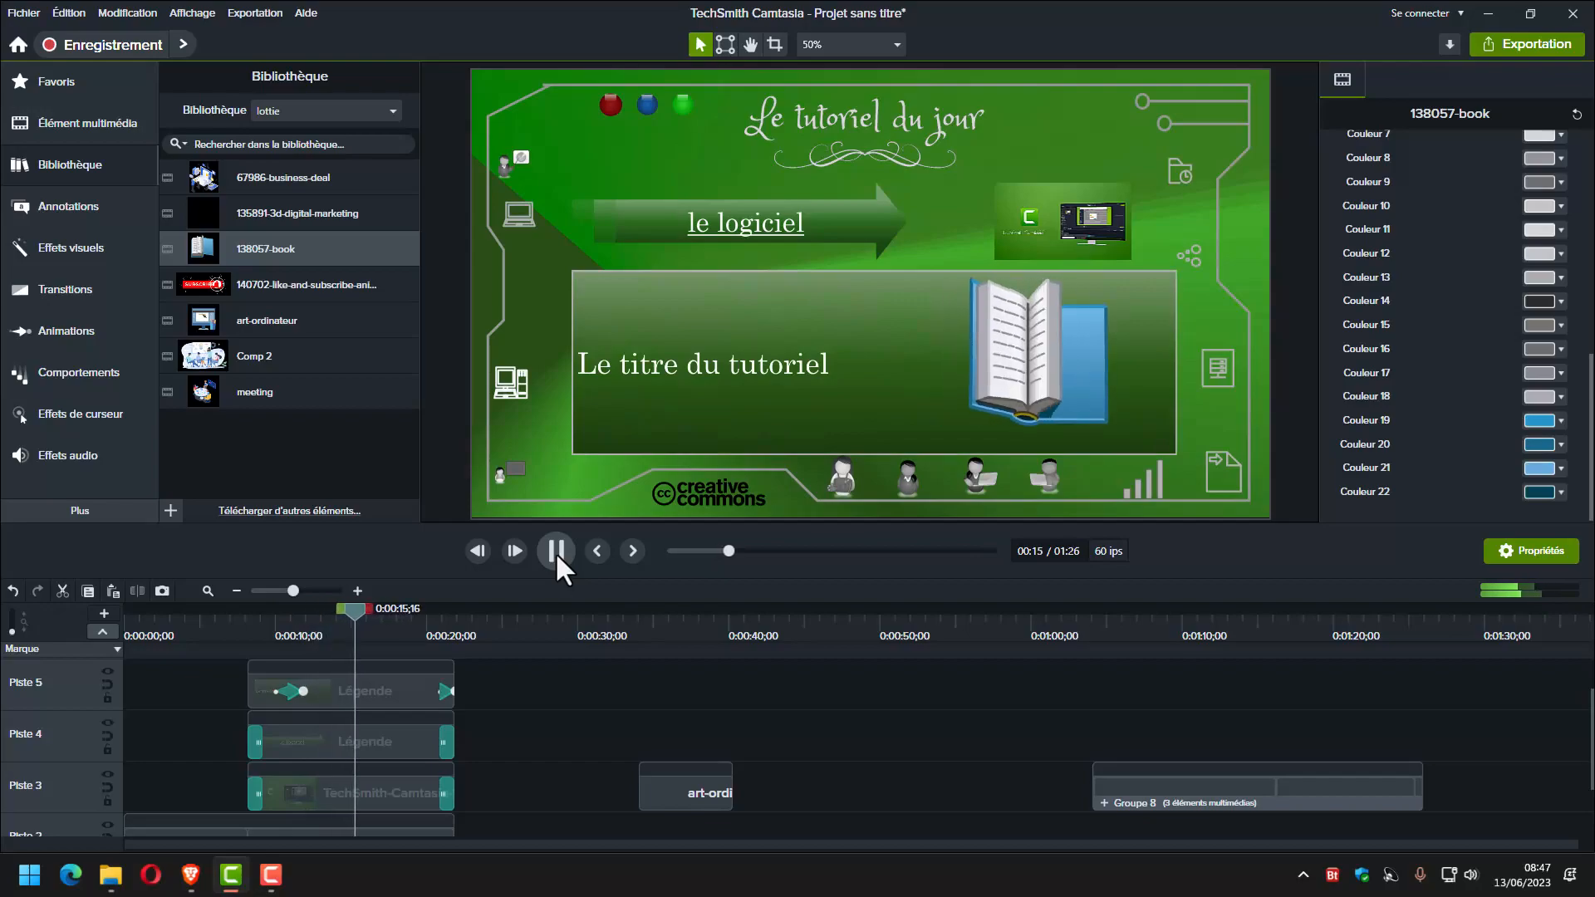
left_click(555, 552)
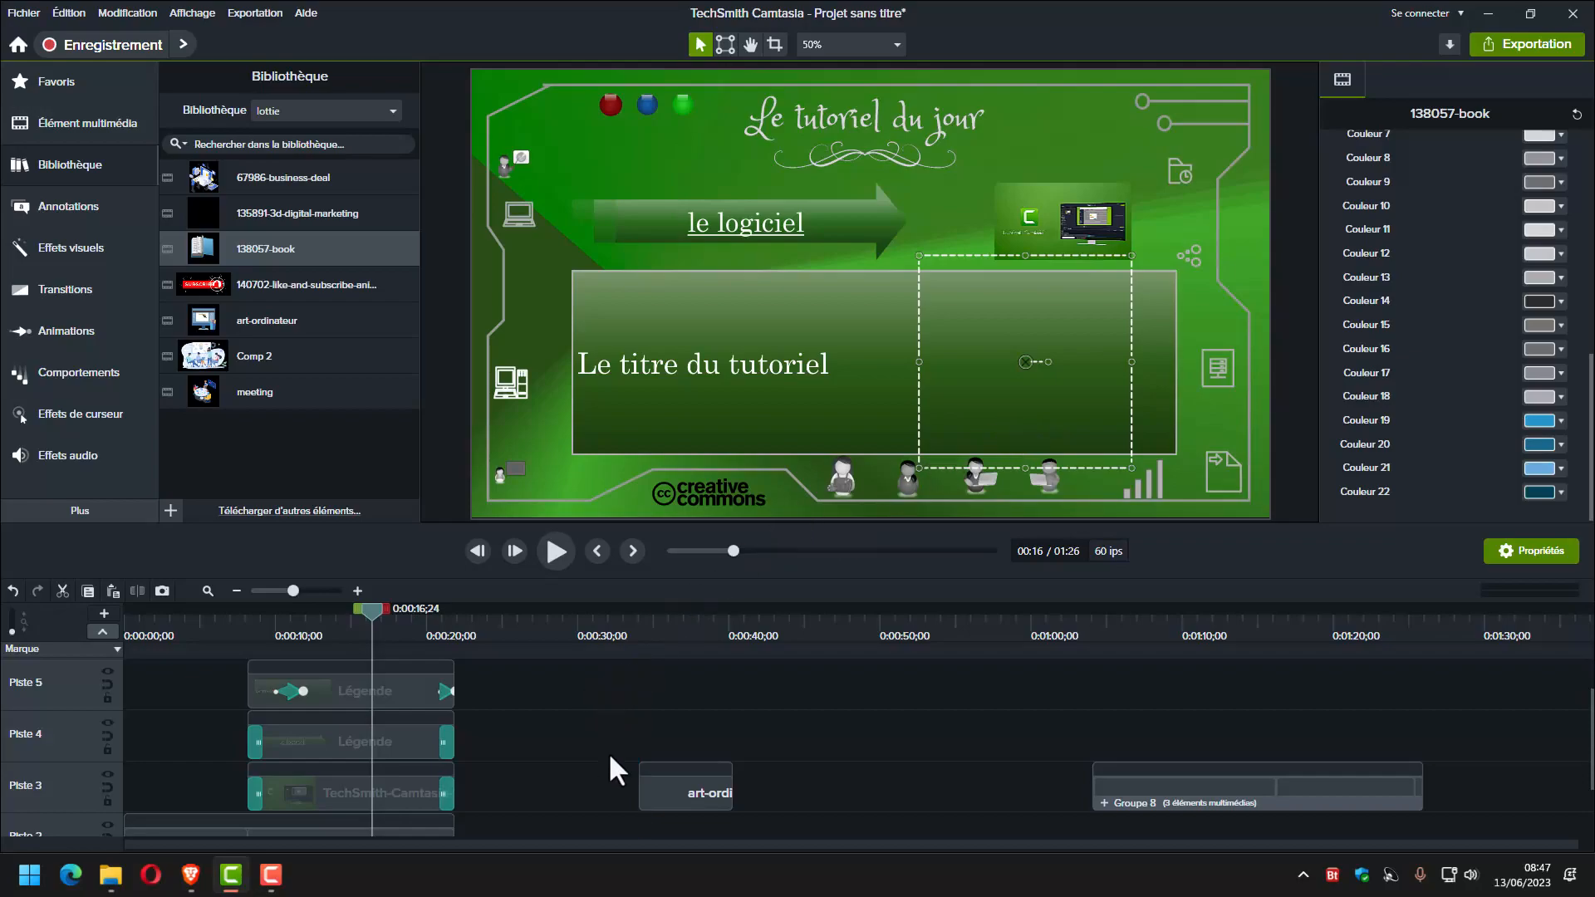
Paste a copy of the book clip on Piste 6 at 0:00:16;27 and move it against the end of the first one.
scroll(578, 754, "up", 1)
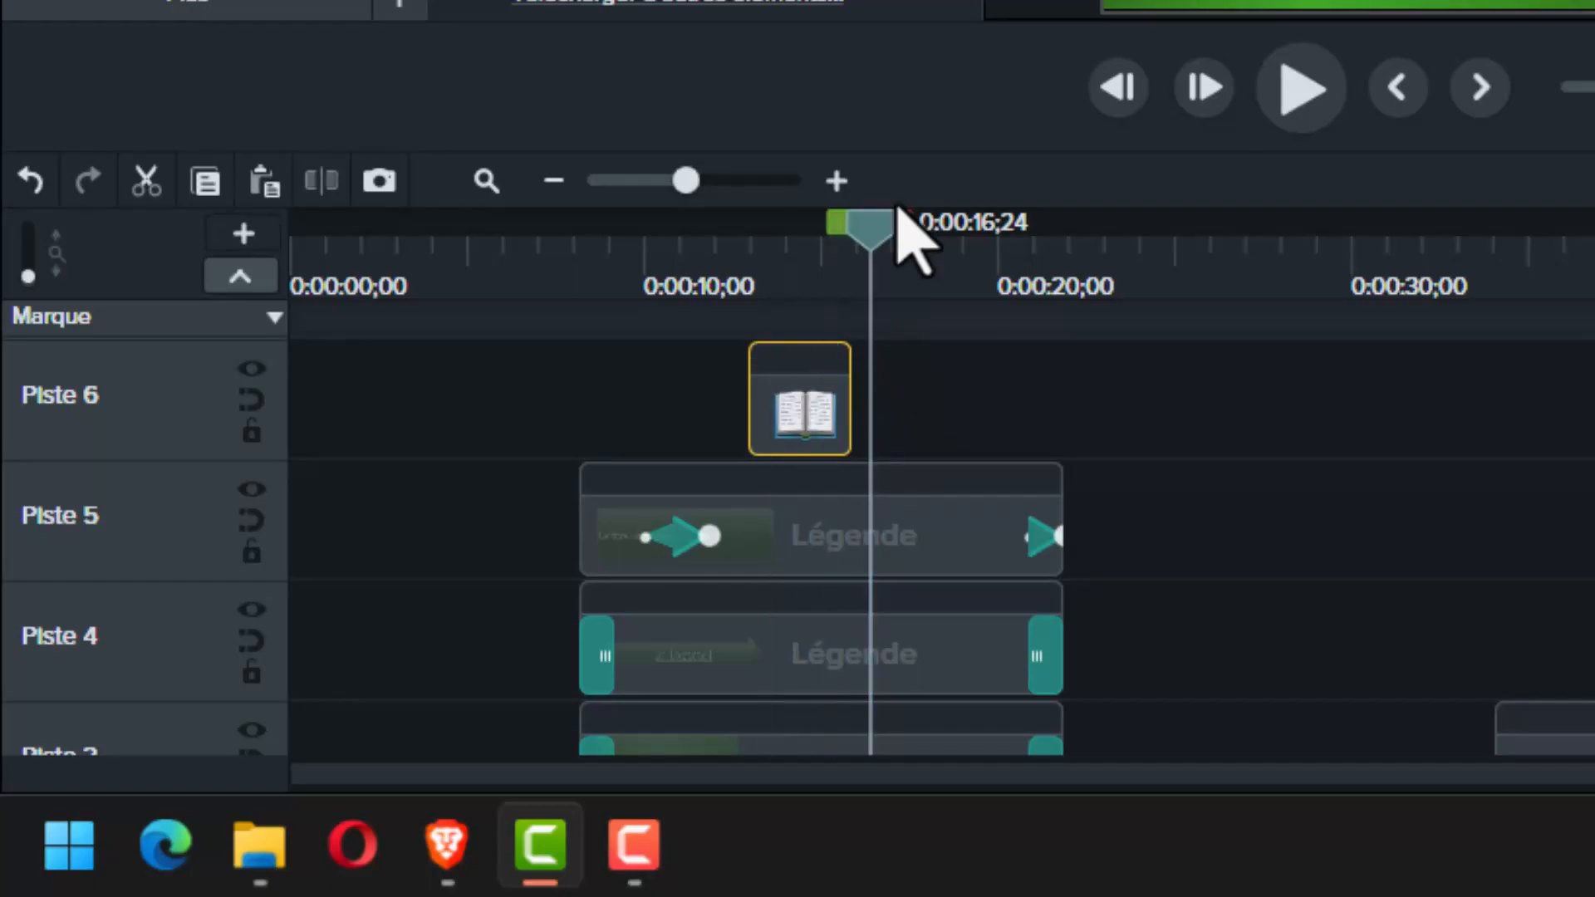
left_click_drag(875, 241, 880, 243)
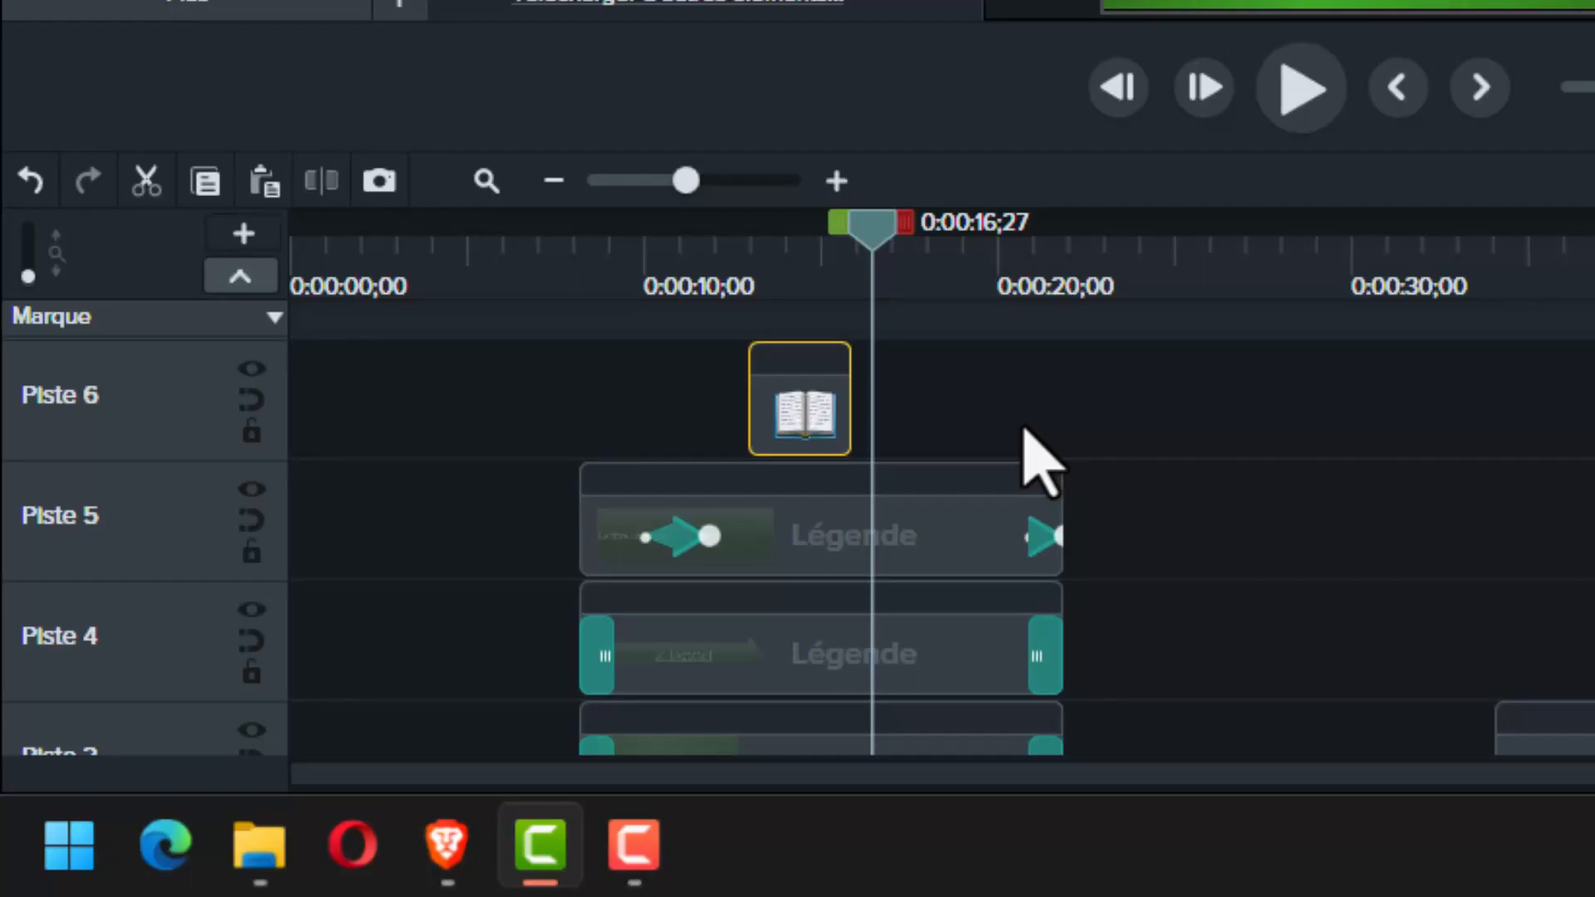
key("ctrl+v")
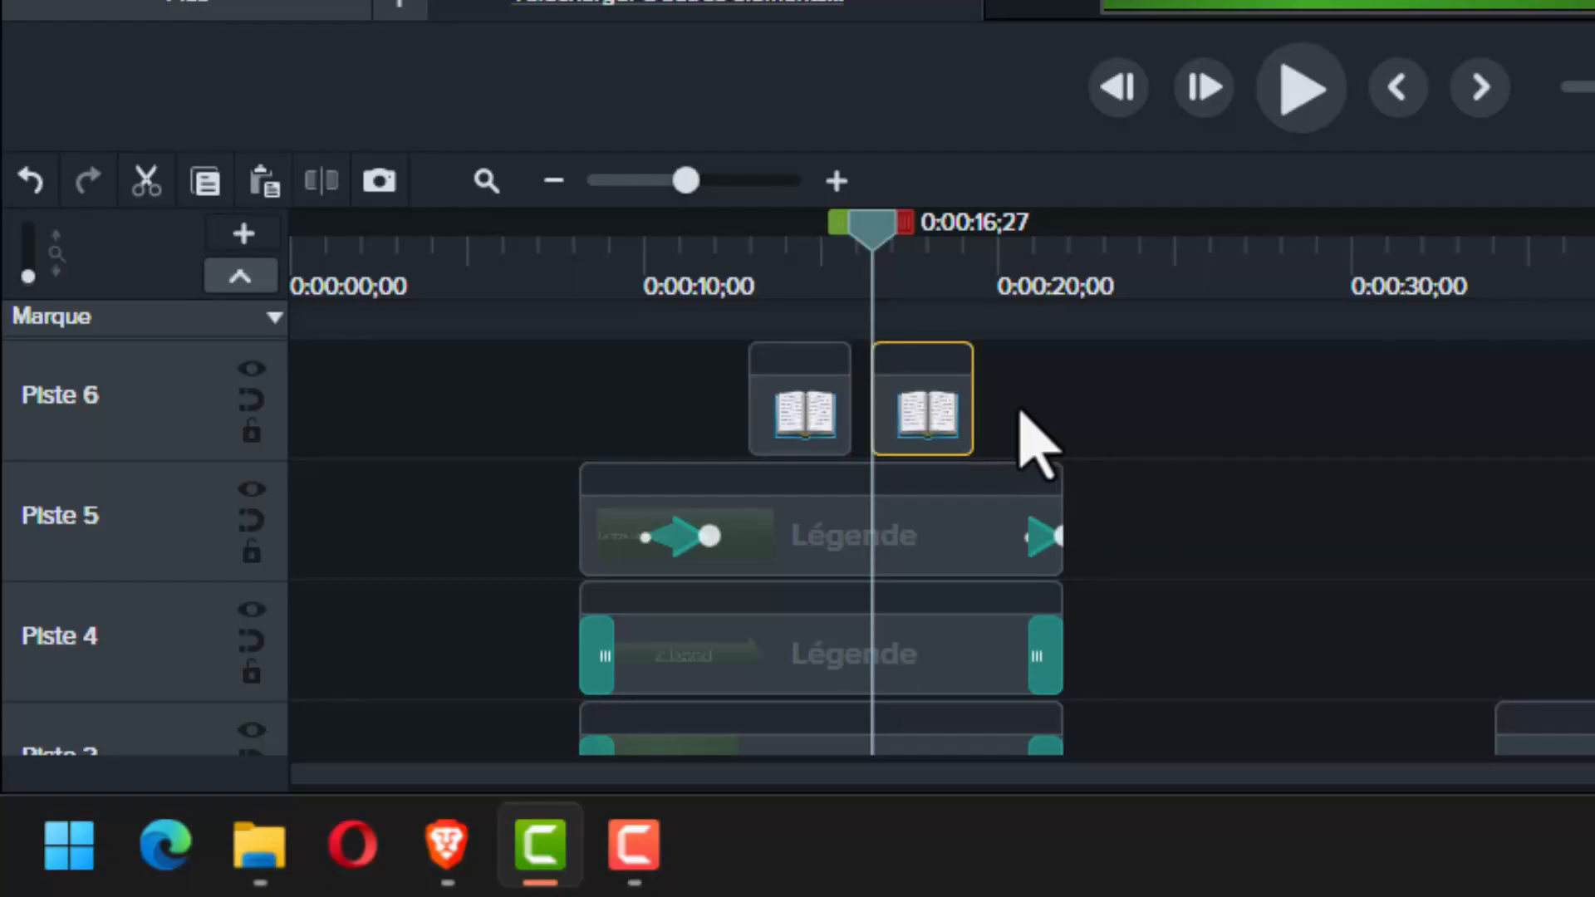
mouse_move(913, 396)
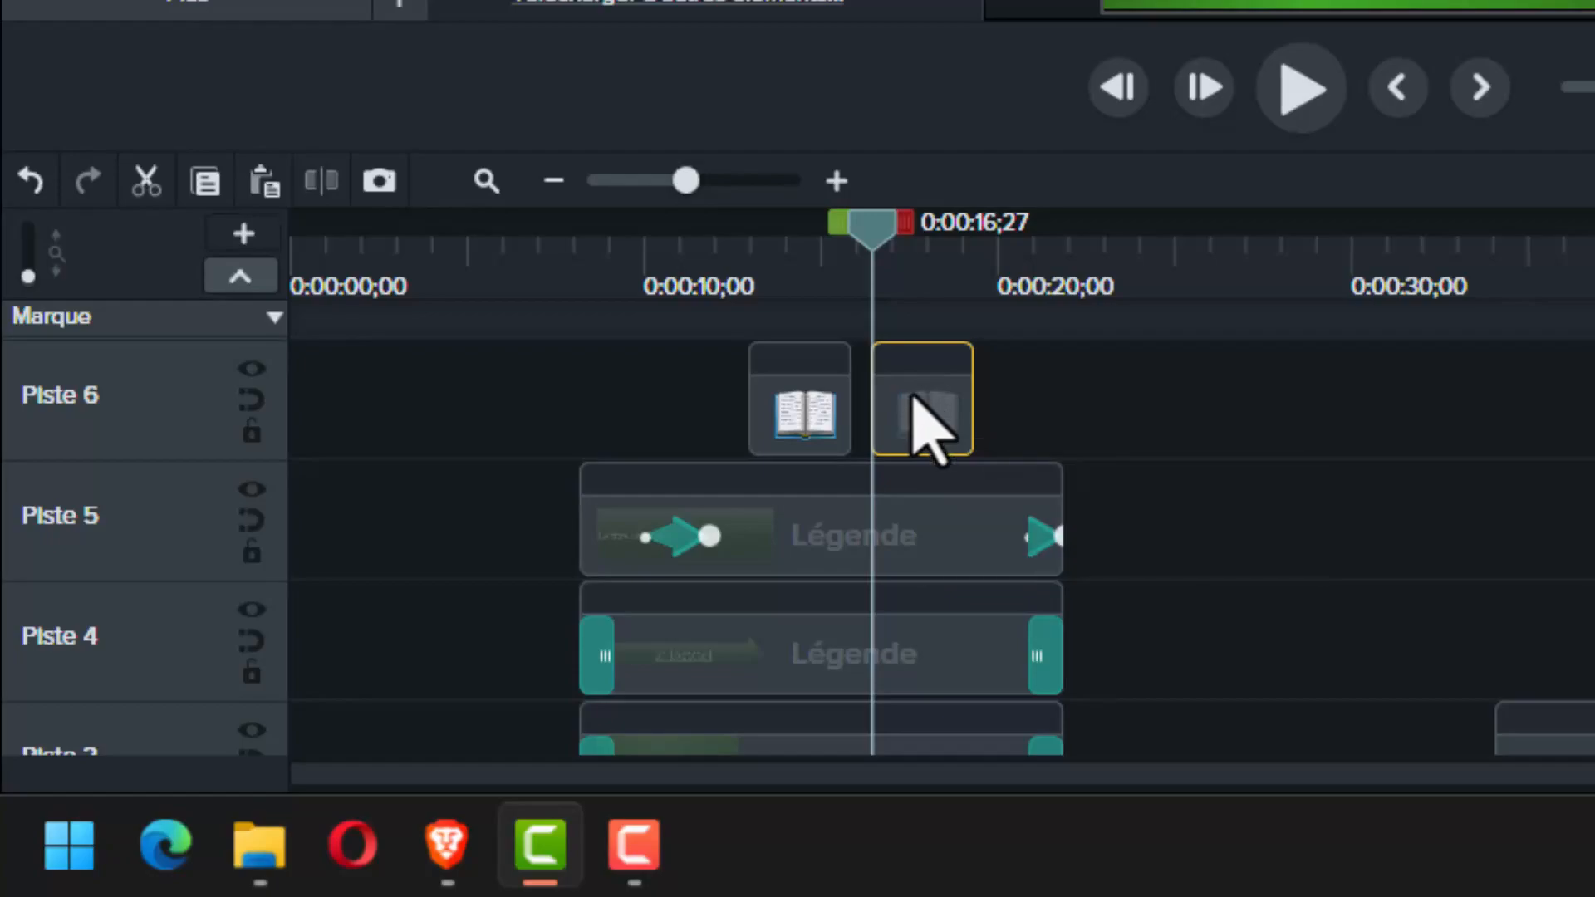
left_click_drag(913, 396, 852, 397)
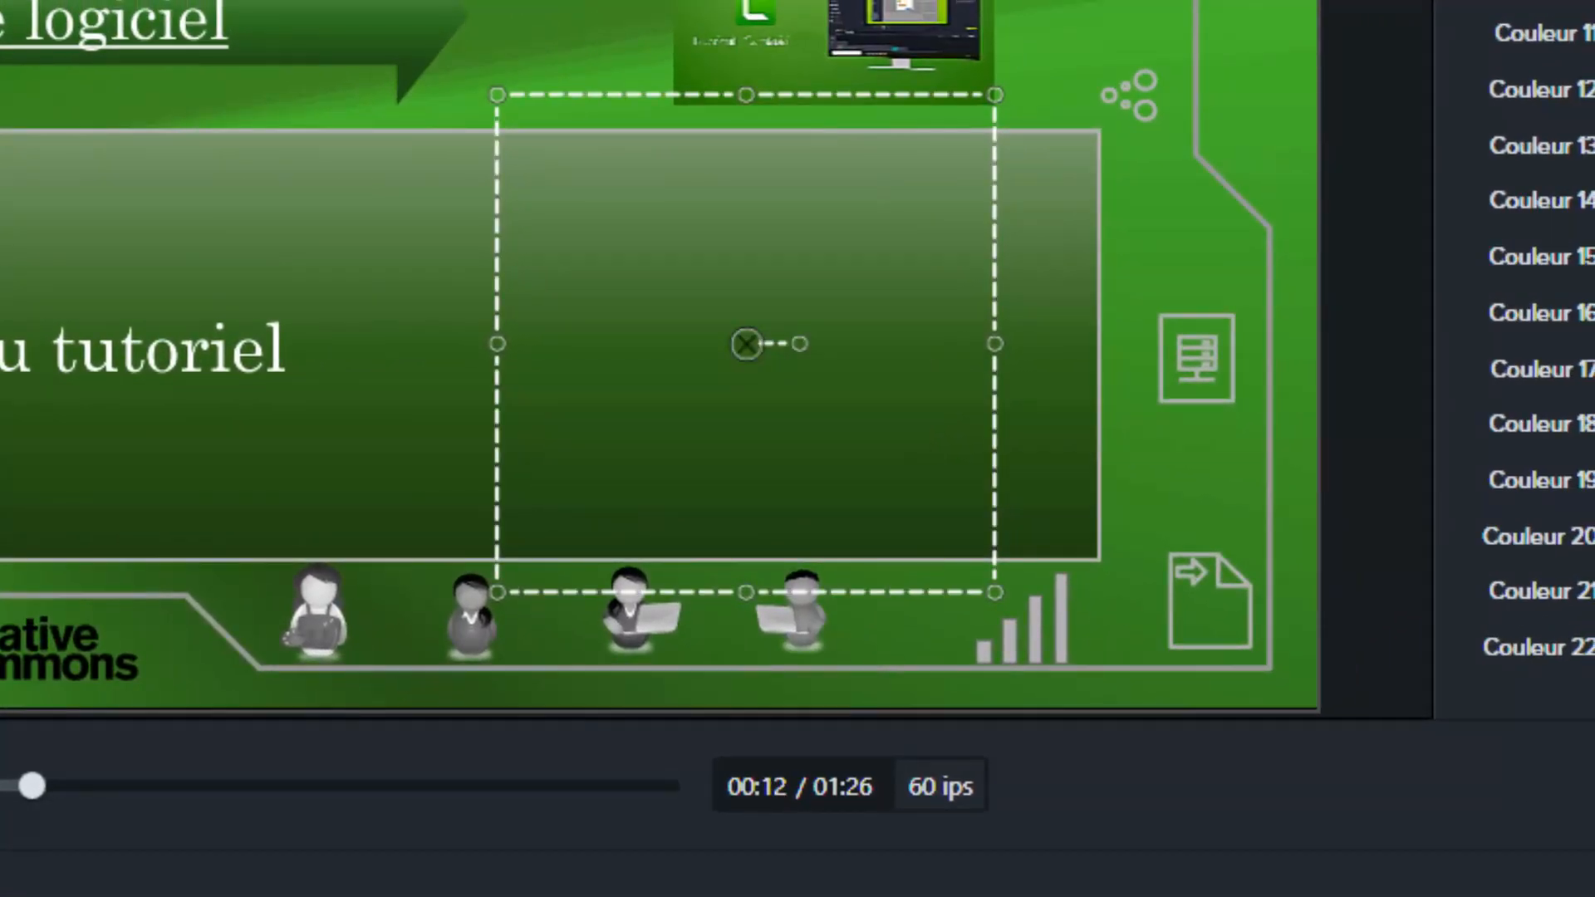
Play the title sequence from 00:12 to check how the repeated book clips run in succession.
key("space")
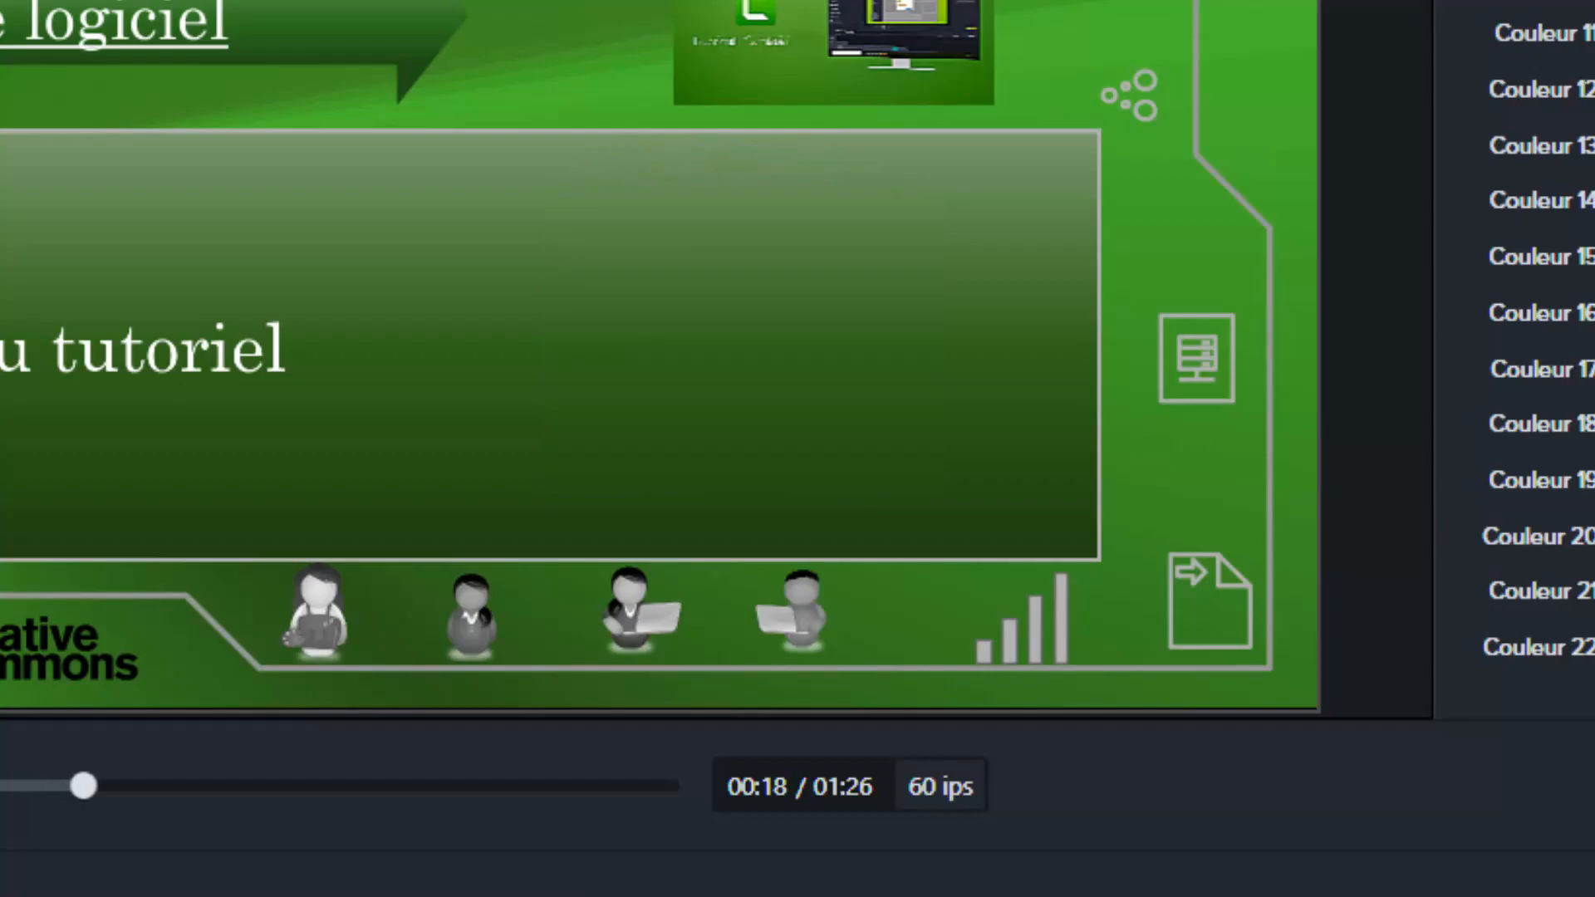
key("space")
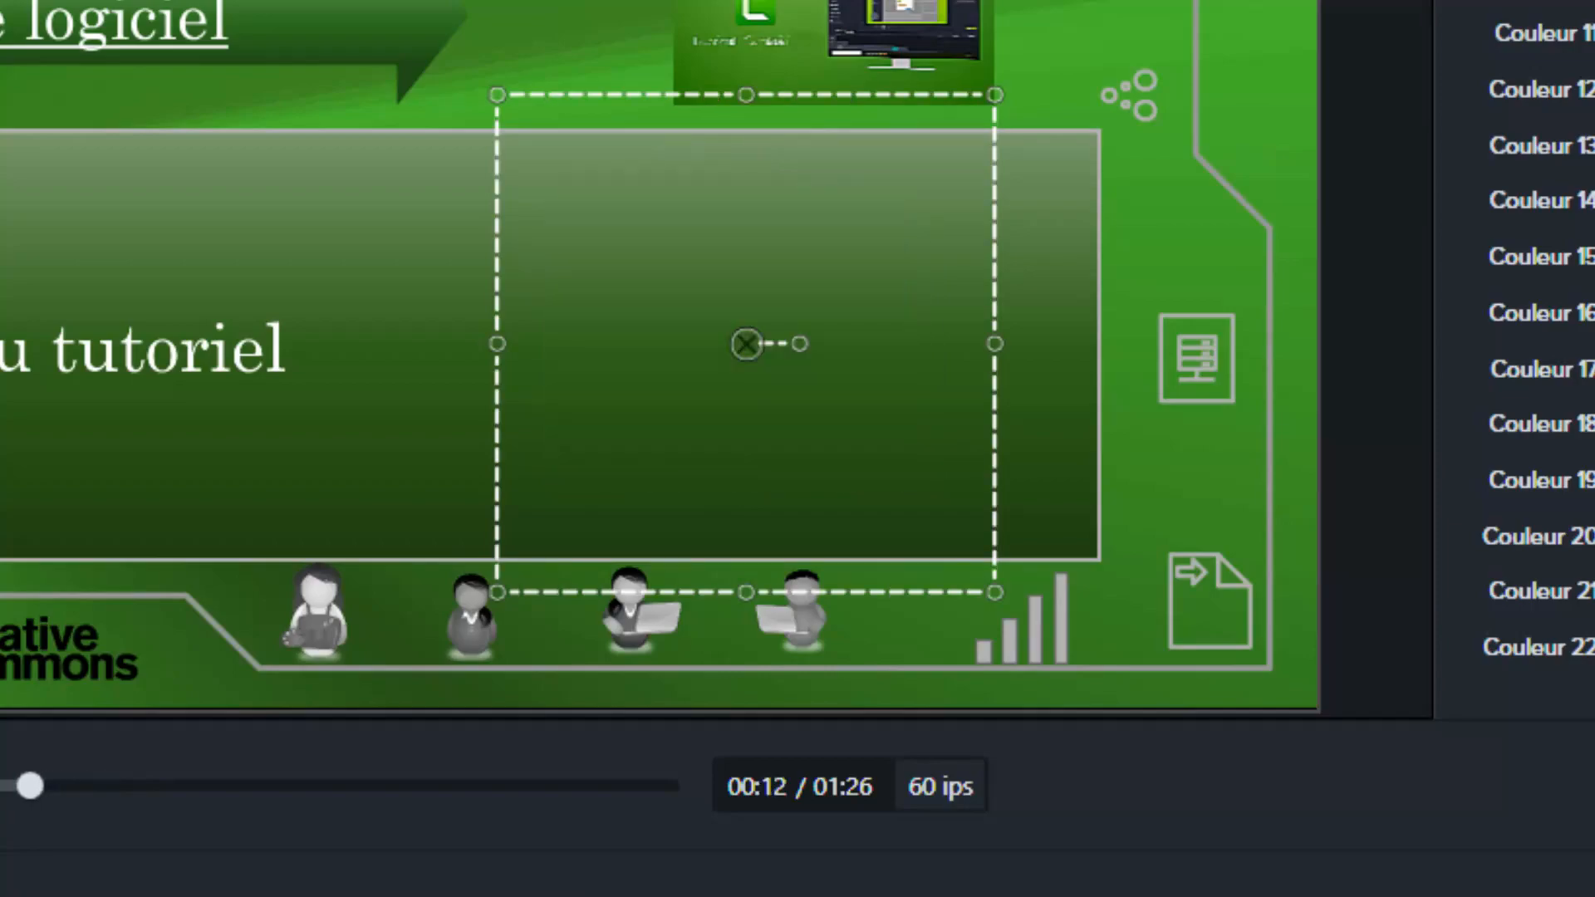
key("space")
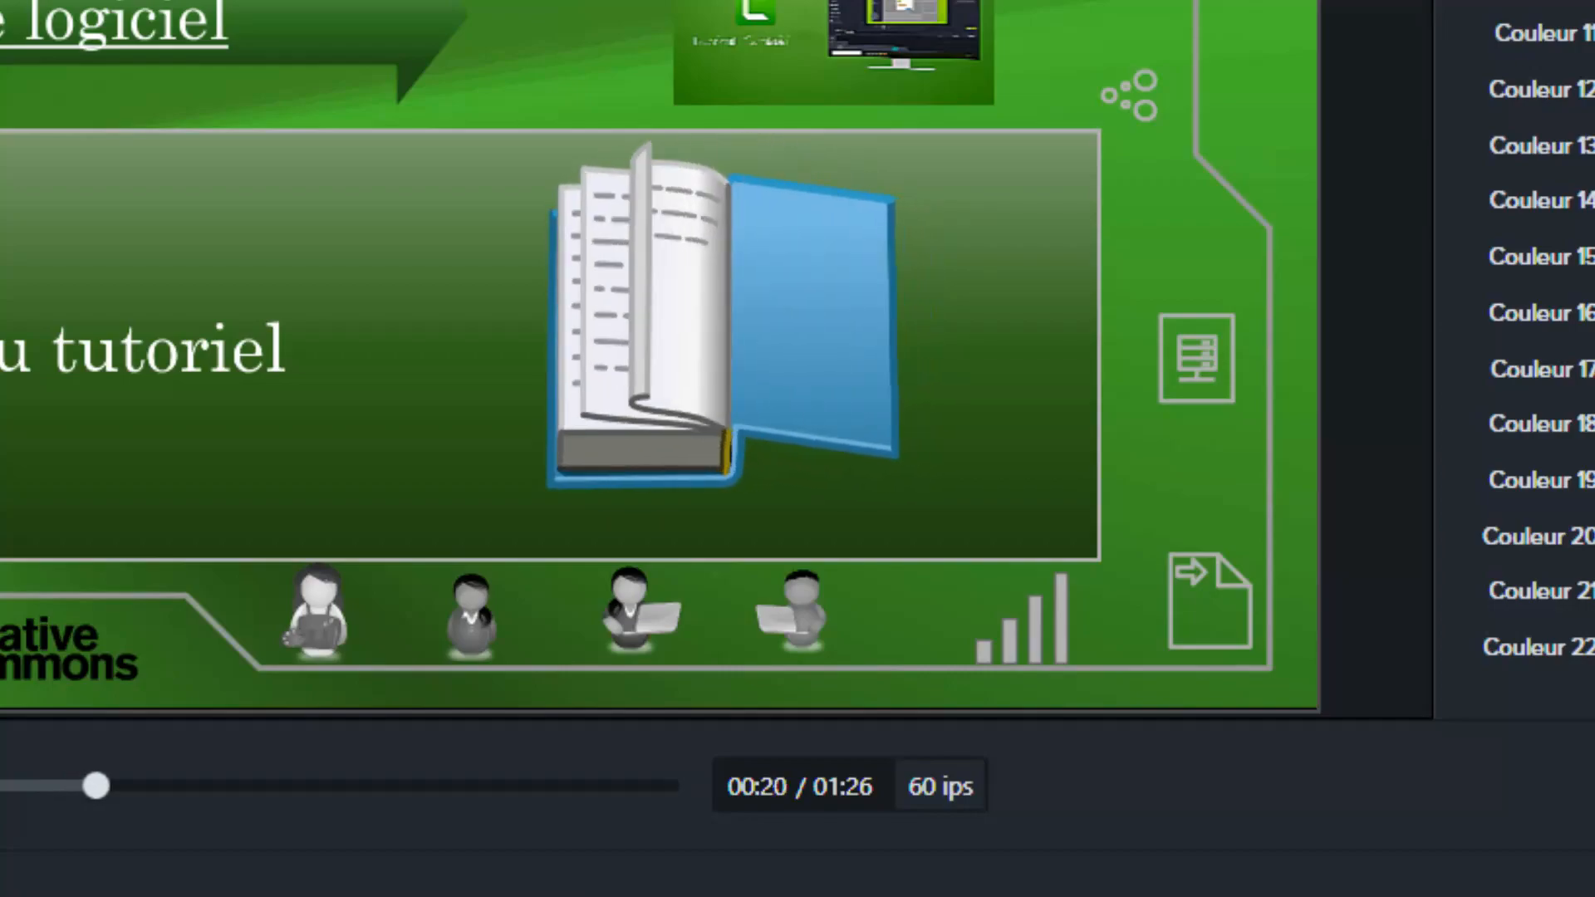
key("space")
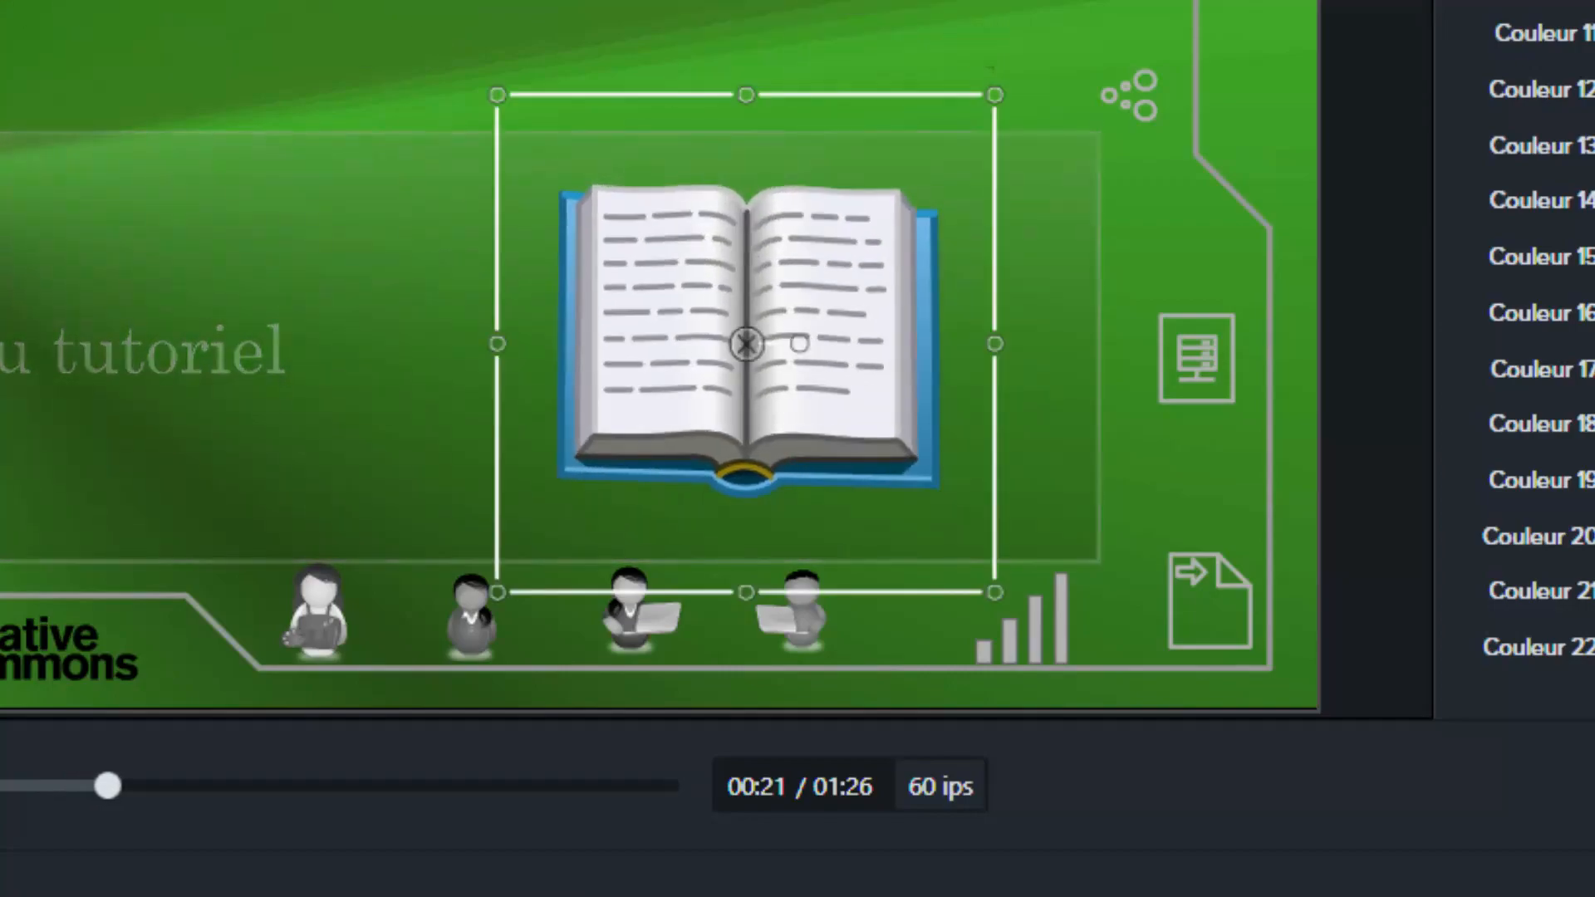
On the book clip at 00:17, set Couleur 20 to dark purple and Couleur 22 to light purple, and play the result from 00:12.
key("period")
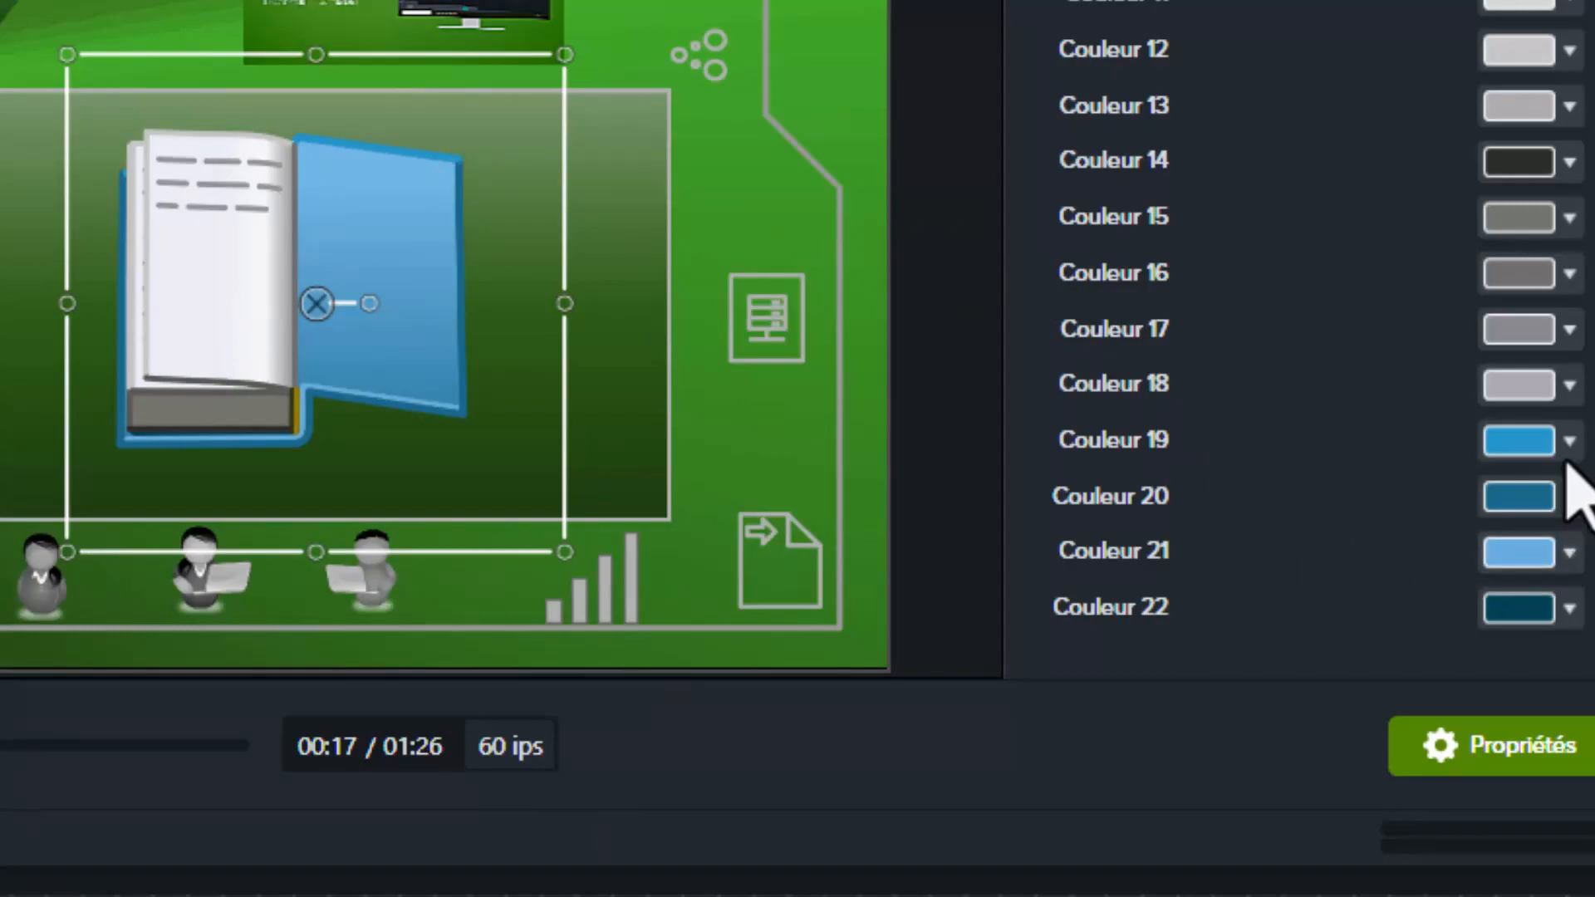
left_click(1520, 483)
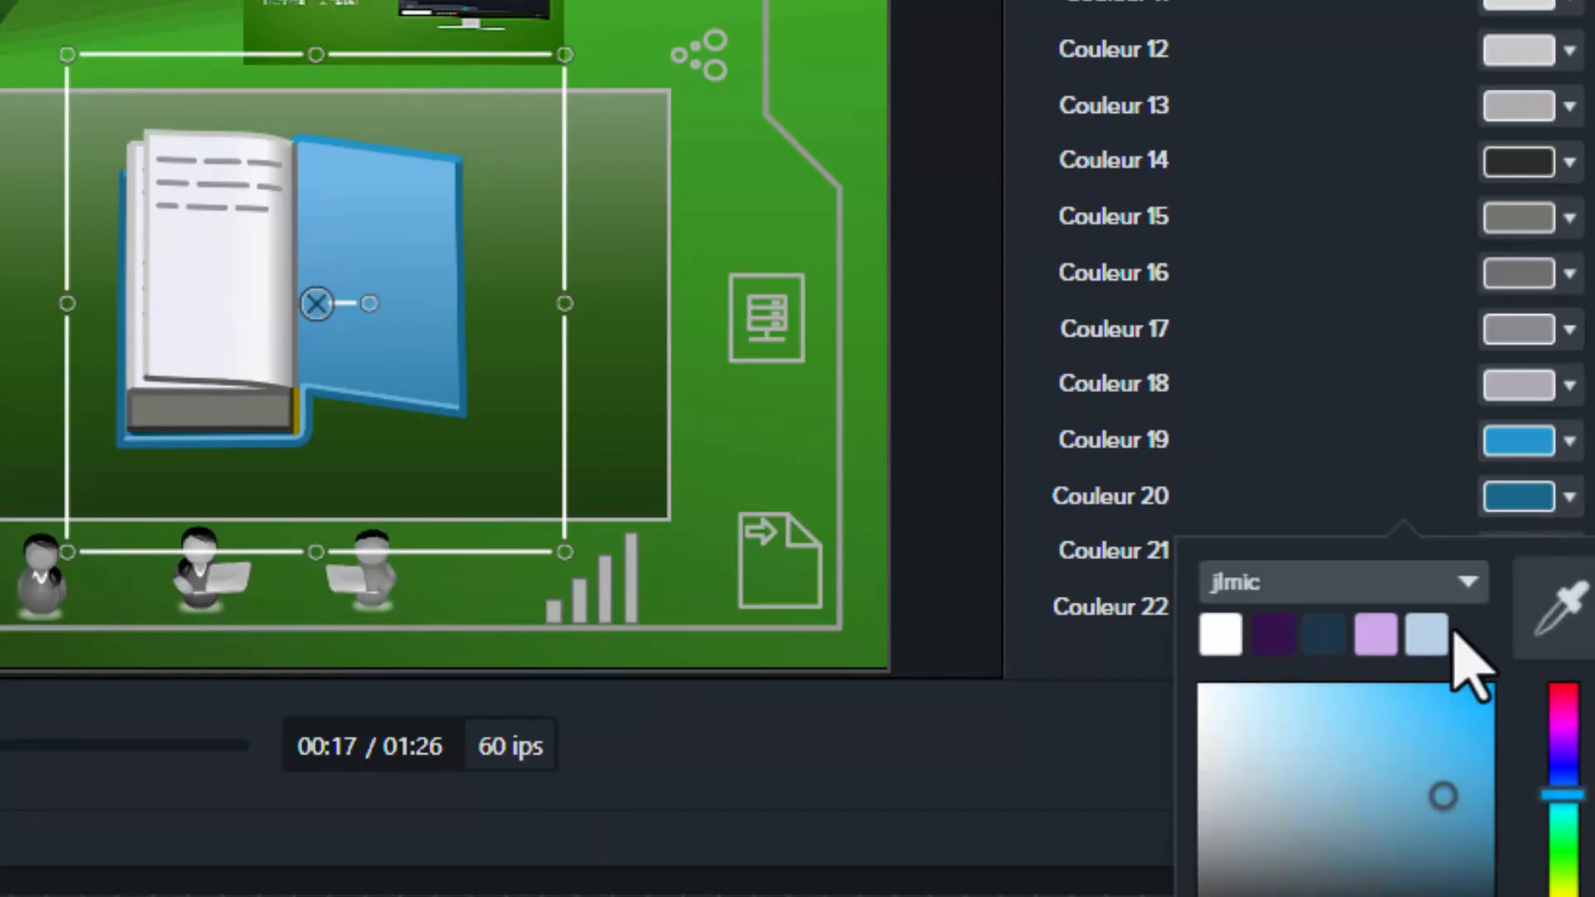
left_click(1266, 644)
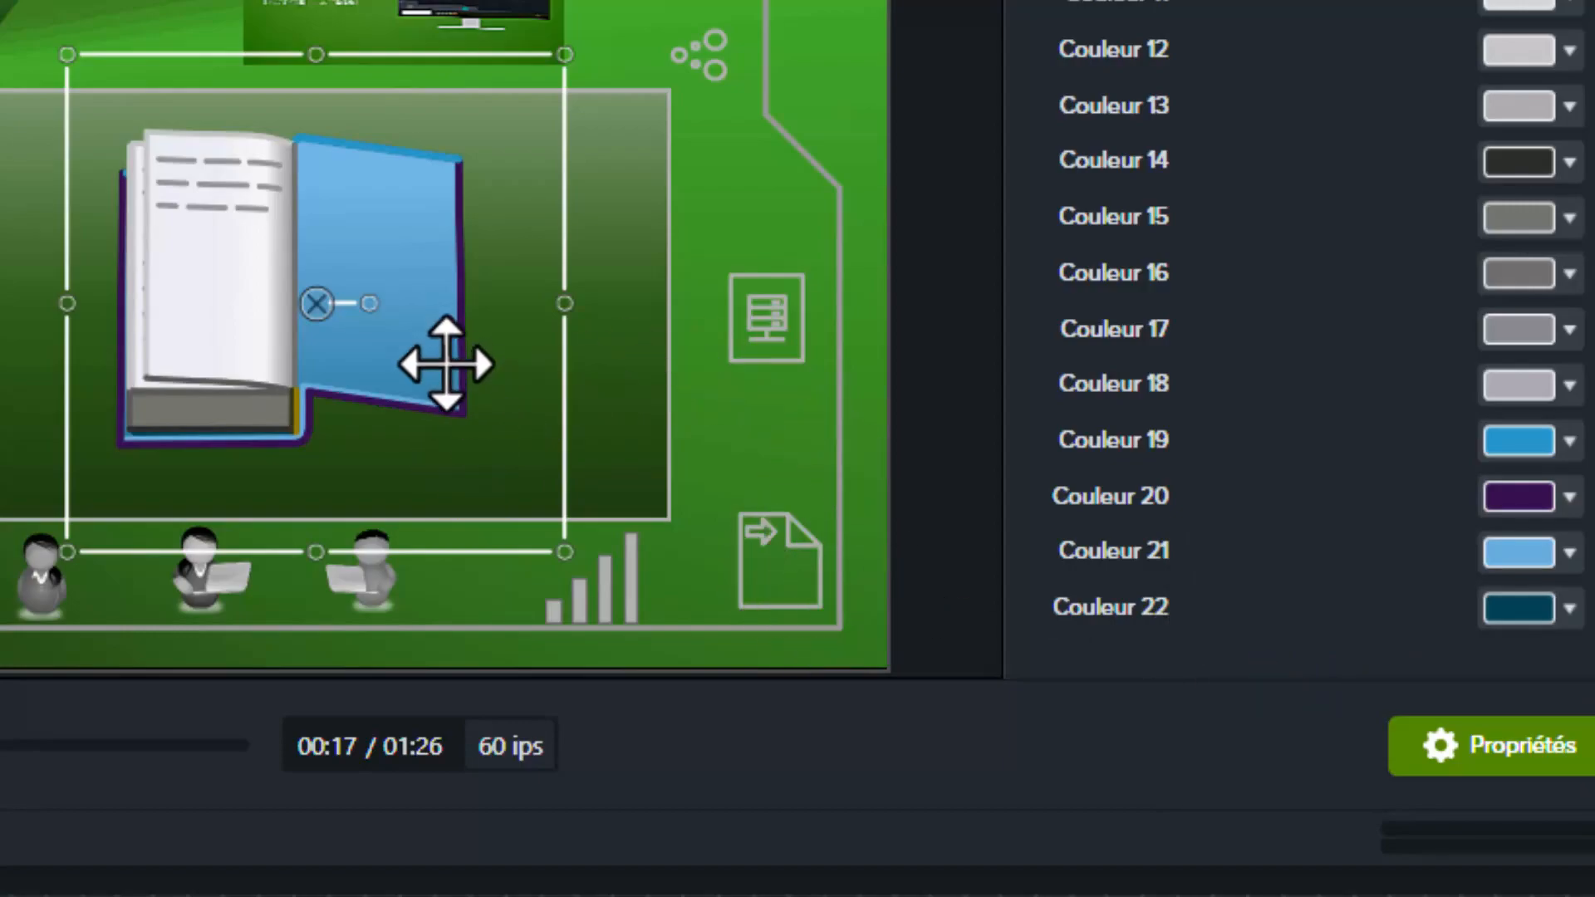
left_click(1512, 606)
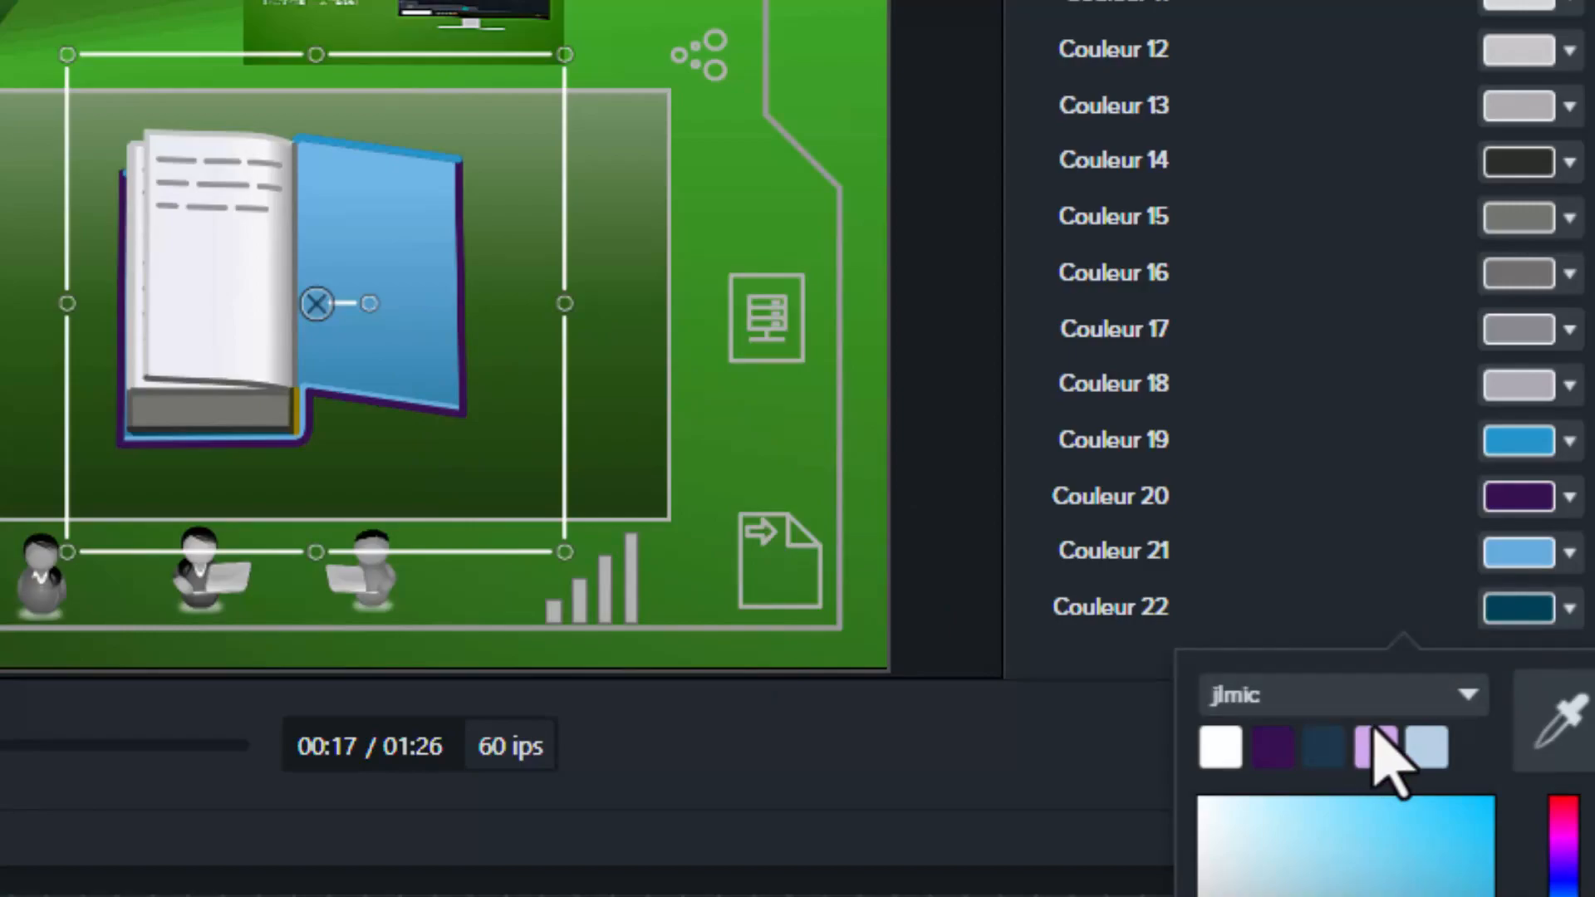
left_click(1377, 746)
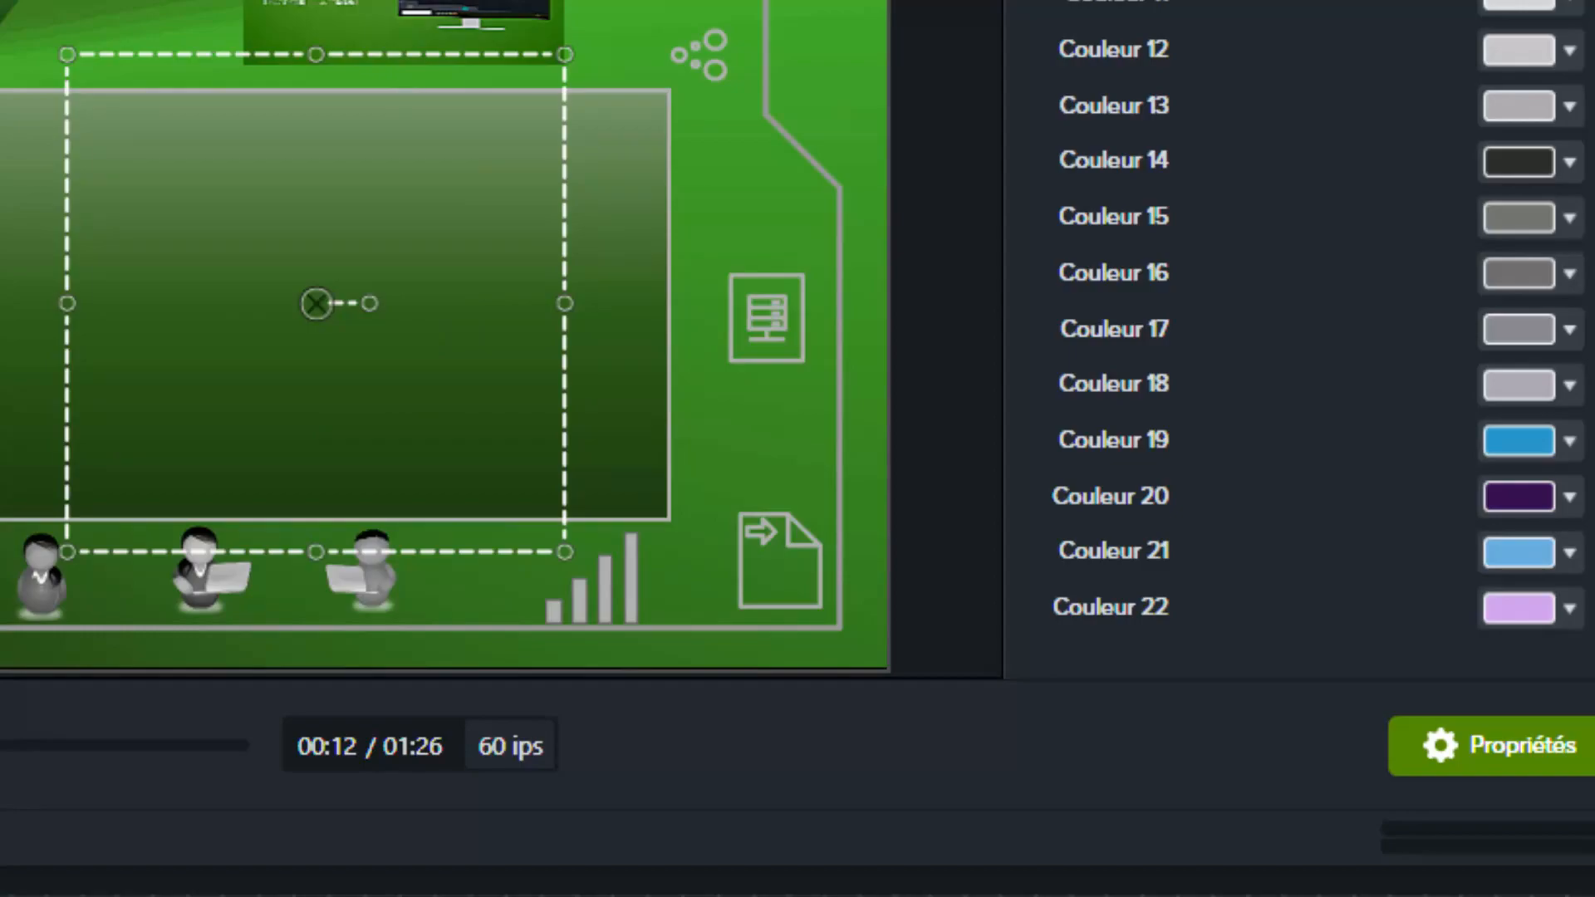
key("space")
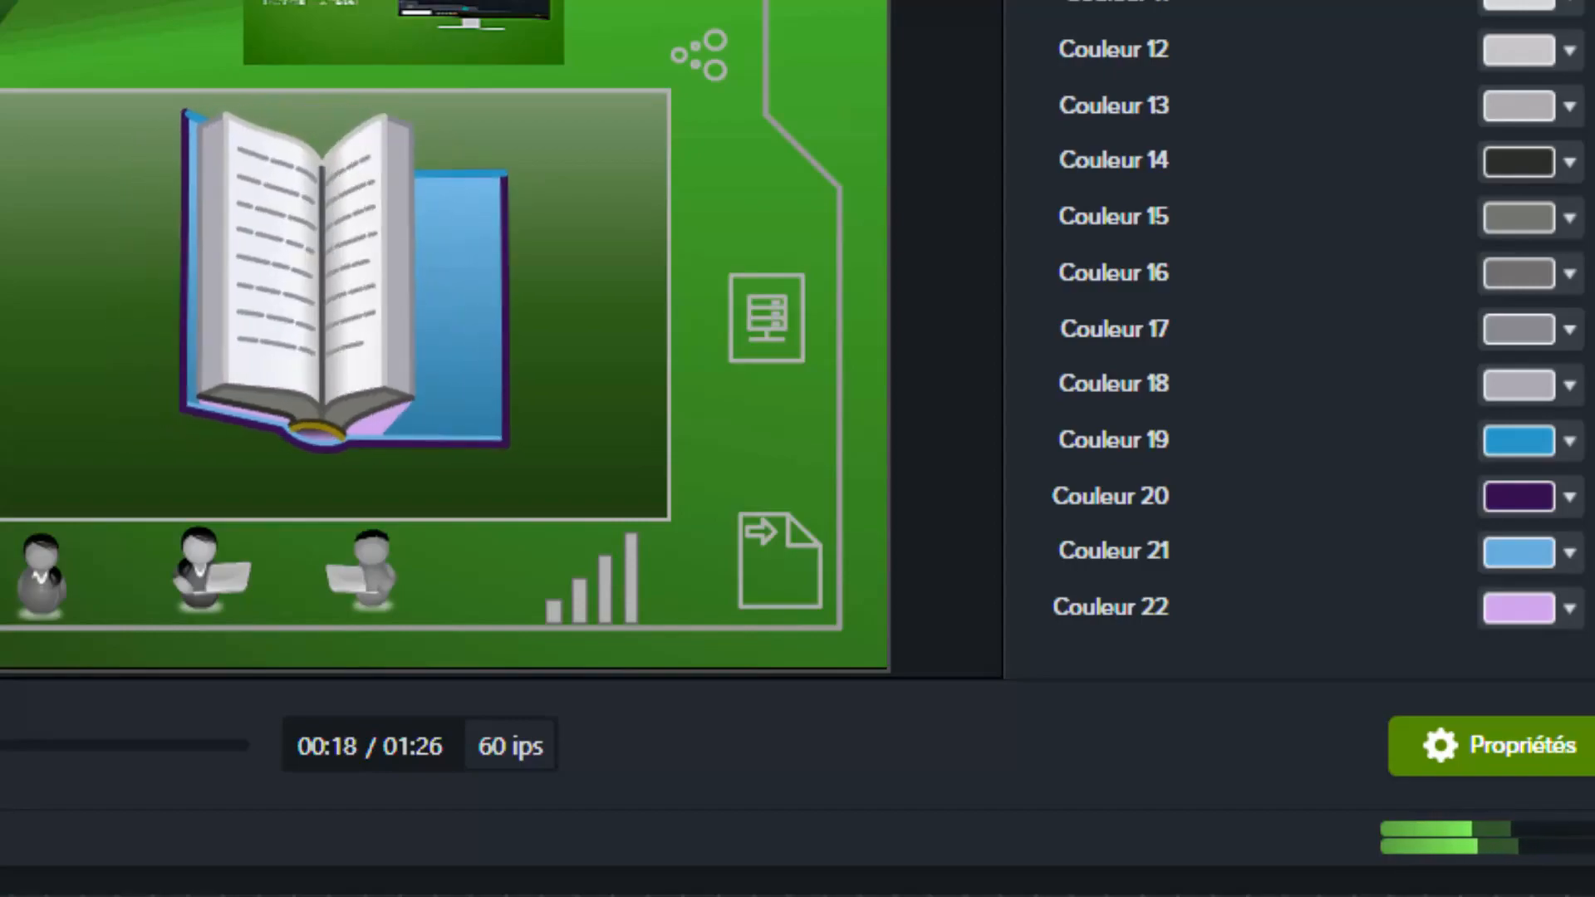
key("space")
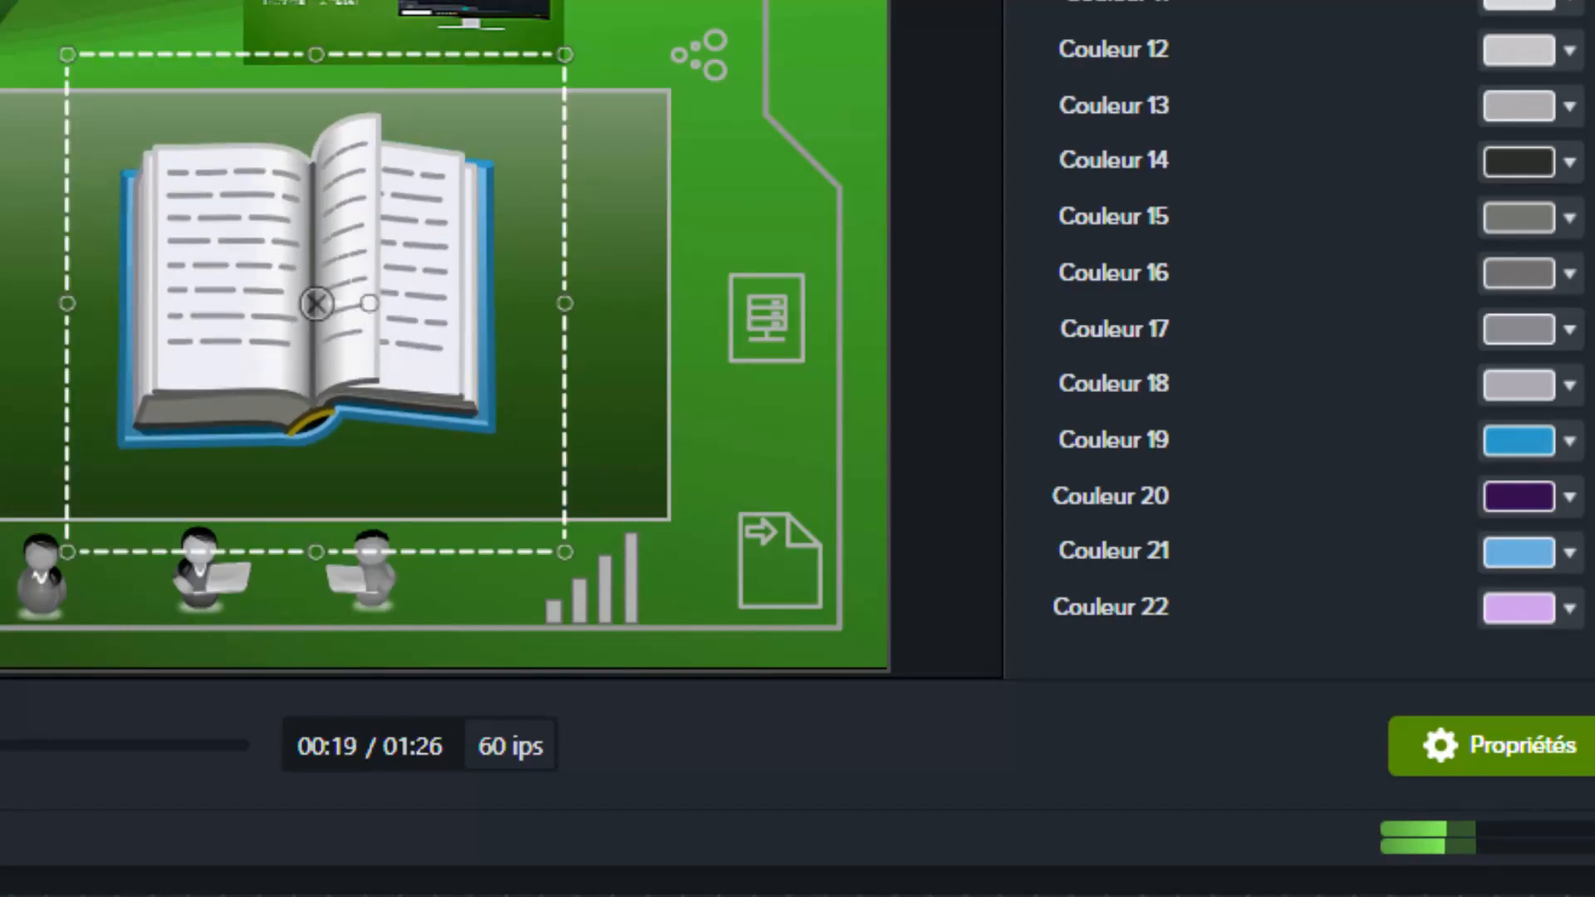